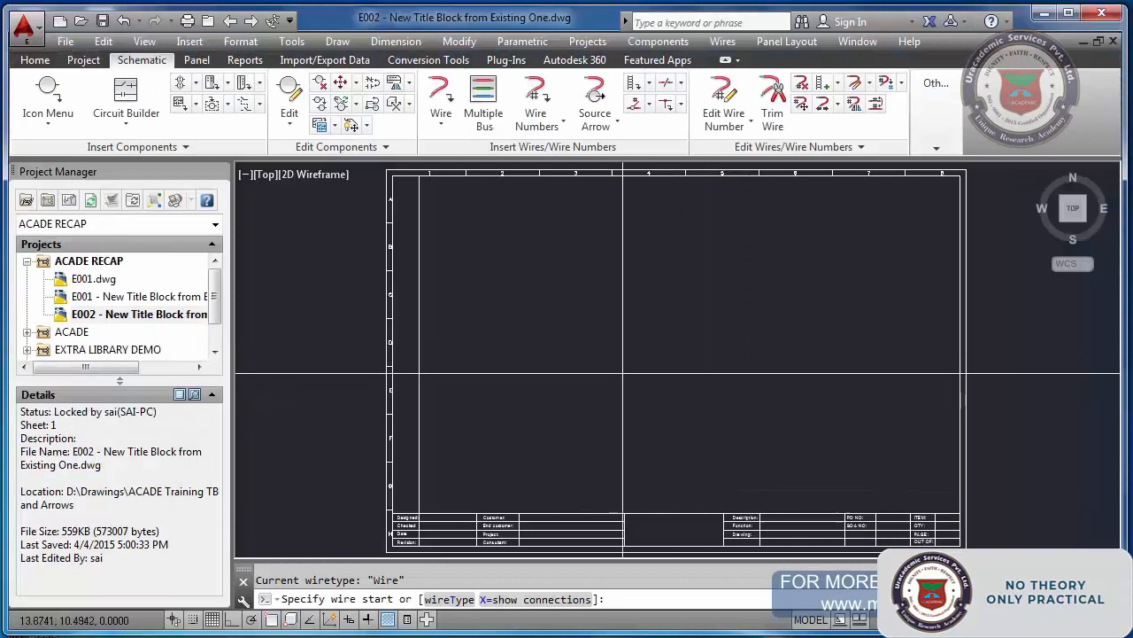
Draw two staggered horizontal wires mid-sheet at Y about 13.9 and 11.5, starting the lower one at X about 16.1.
left_click(554, 314)
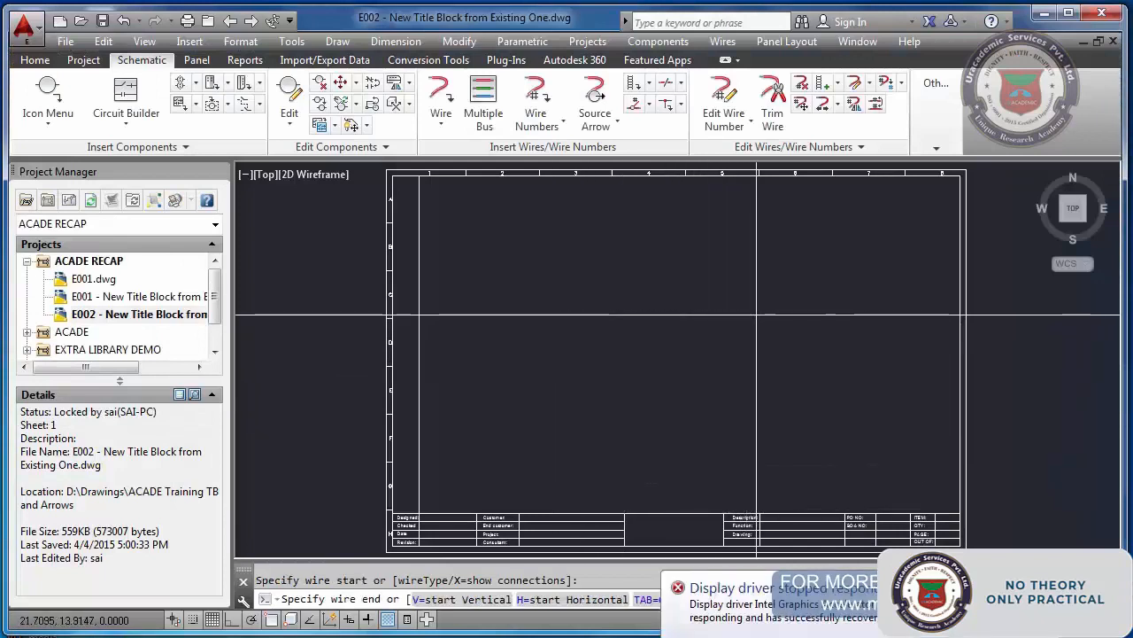
left_click(759, 314)
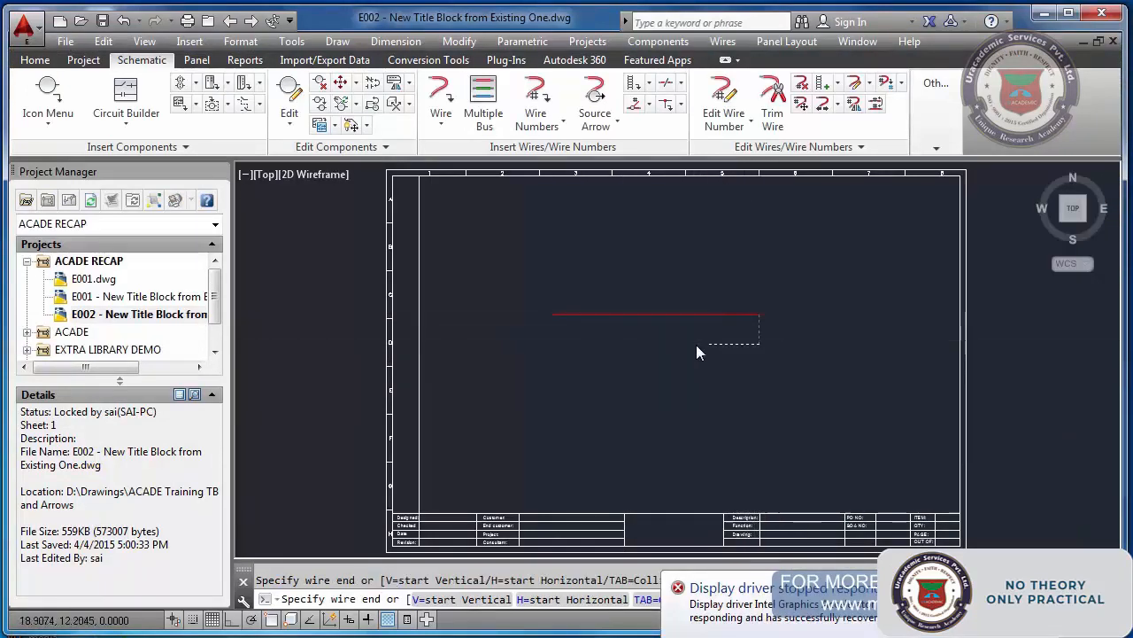
key("Escape")
left_click(669, 350)
key("Escape")
key("Return")
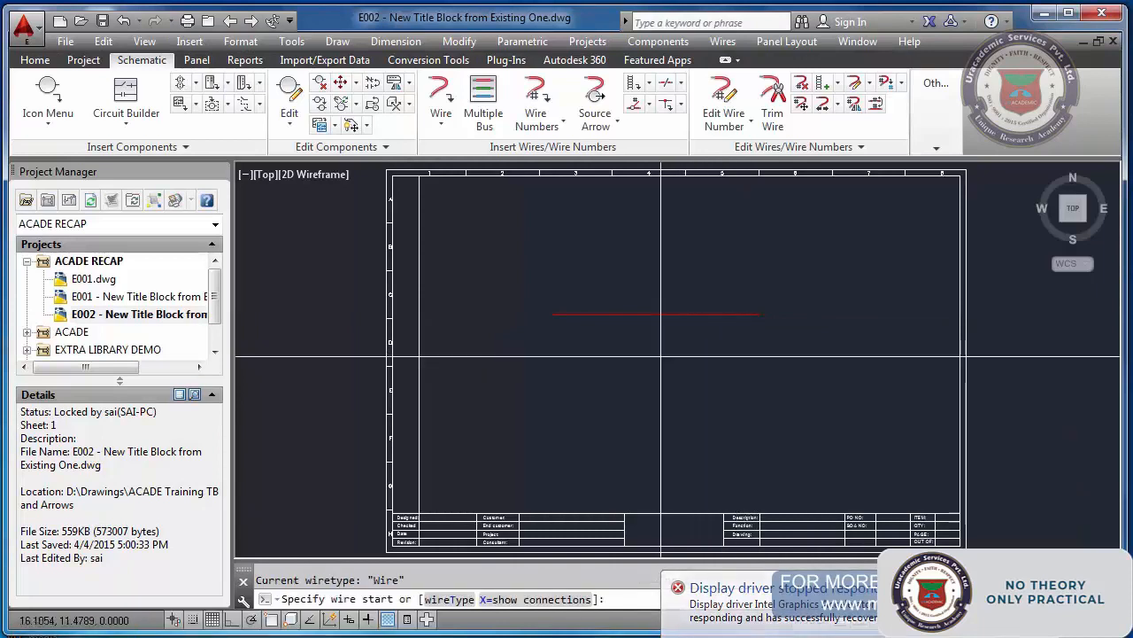
left_click(661, 356)
left_click(789, 356)
key("Escape")
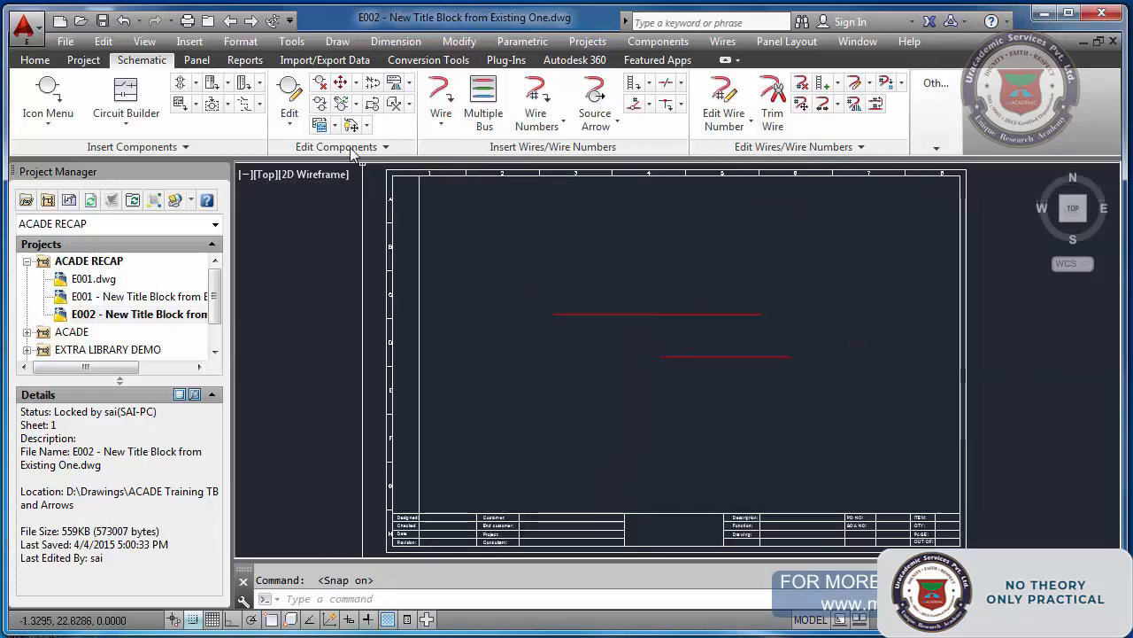
With snap on, draw four shorter horizontal wires above the existing two, between Y about 15 and 18.
left_click(447, 99)
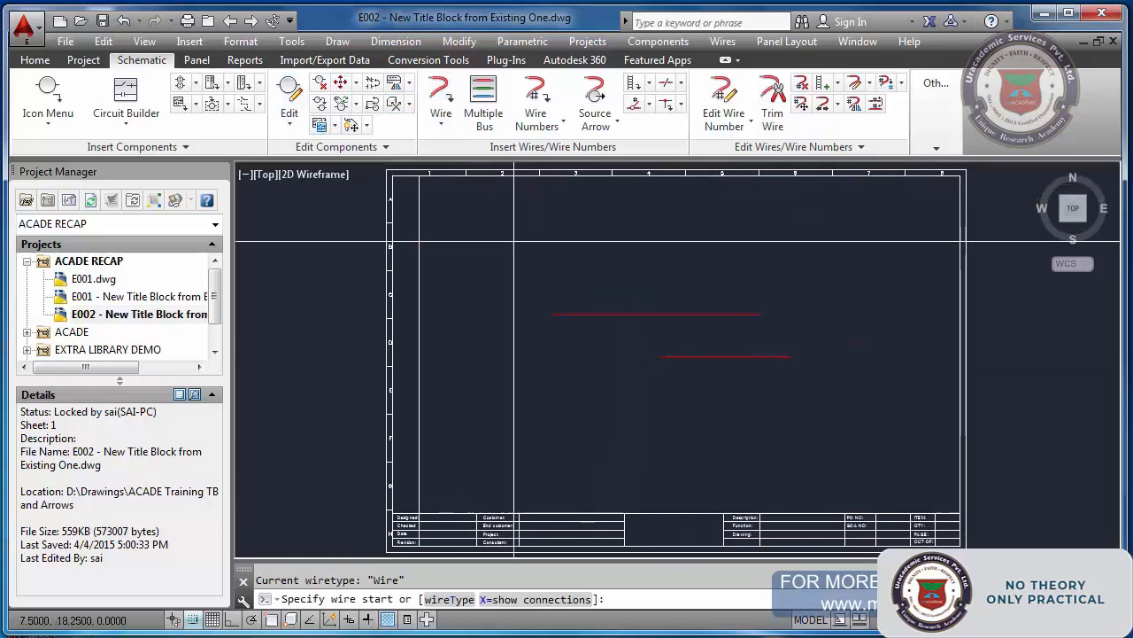
left_click(592, 245)
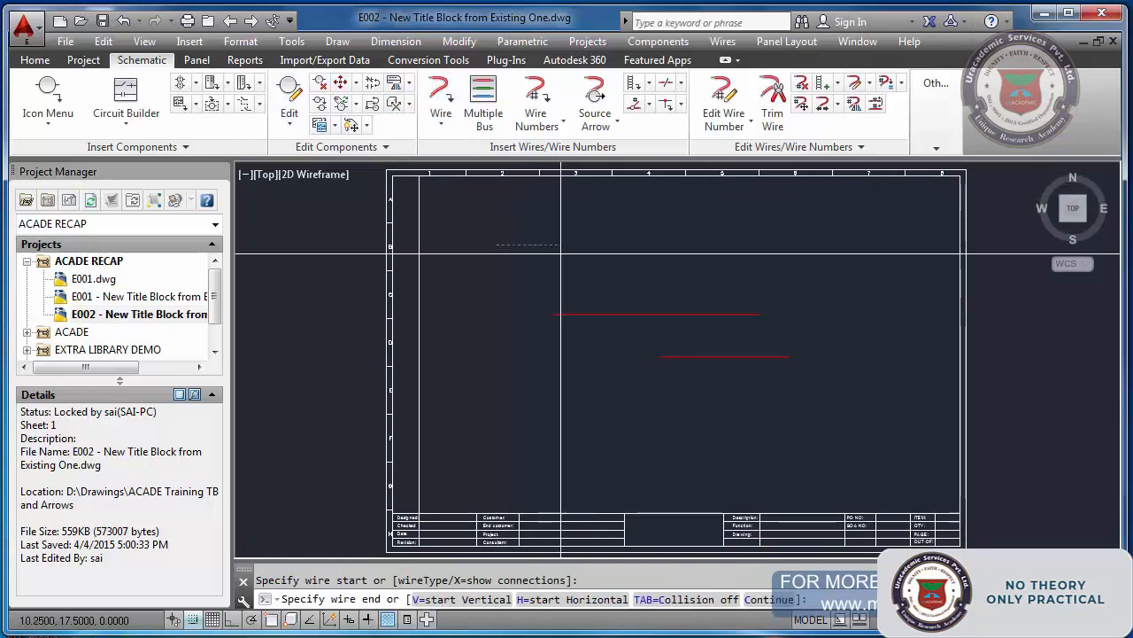
left_click(608, 244)
left_click(586, 265)
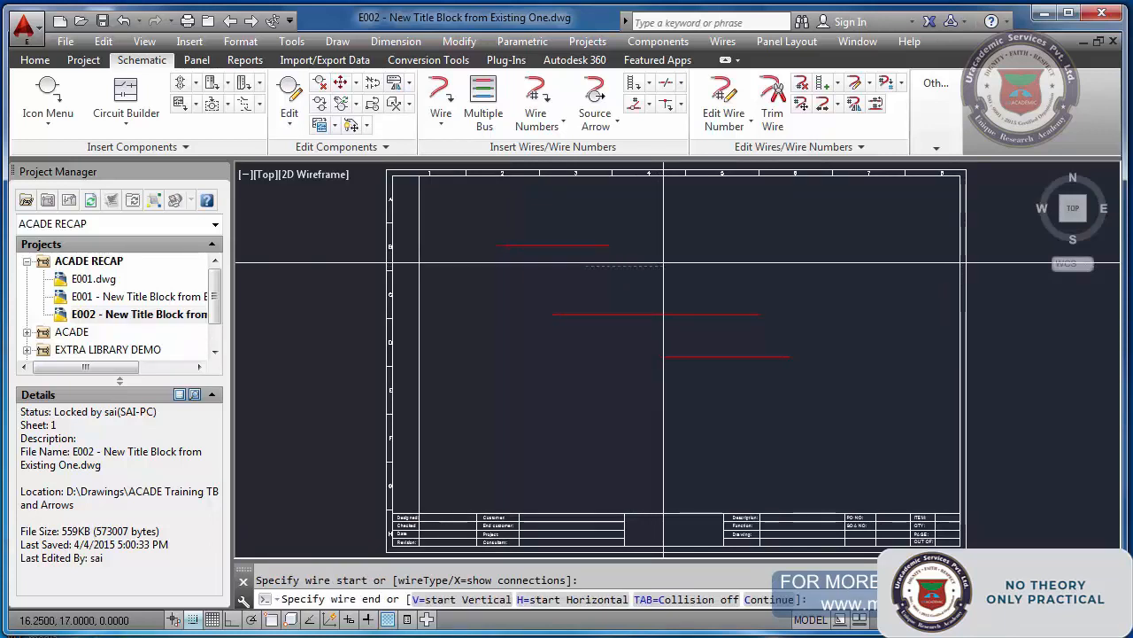
left_click(663, 265)
left_click(492, 295)
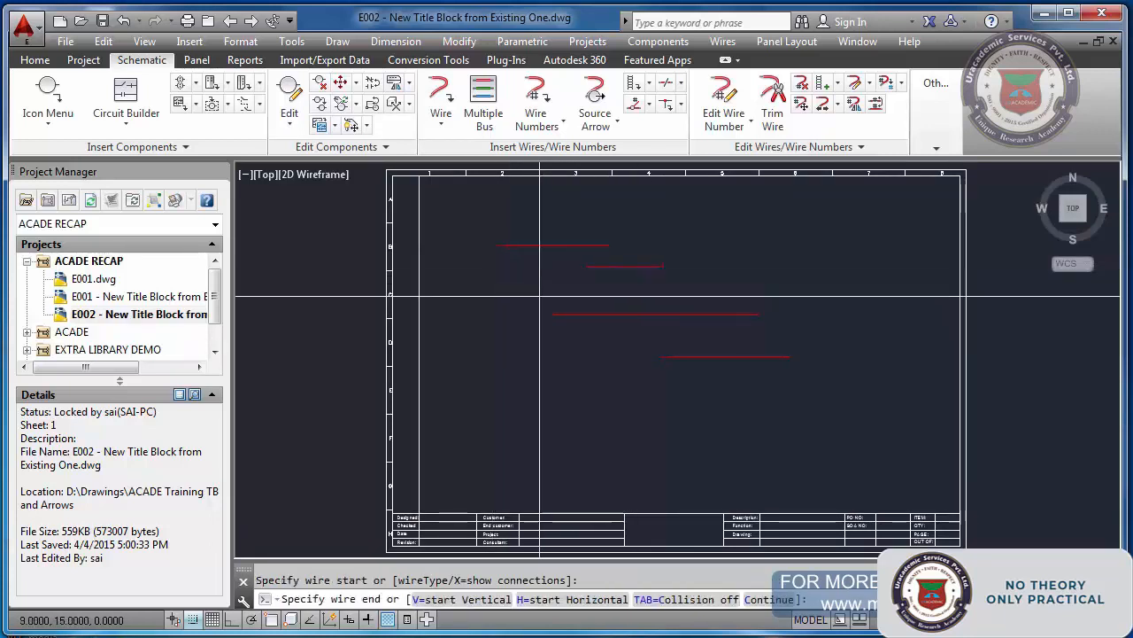
left_click(556, 297)
key("Return")
key("Return")
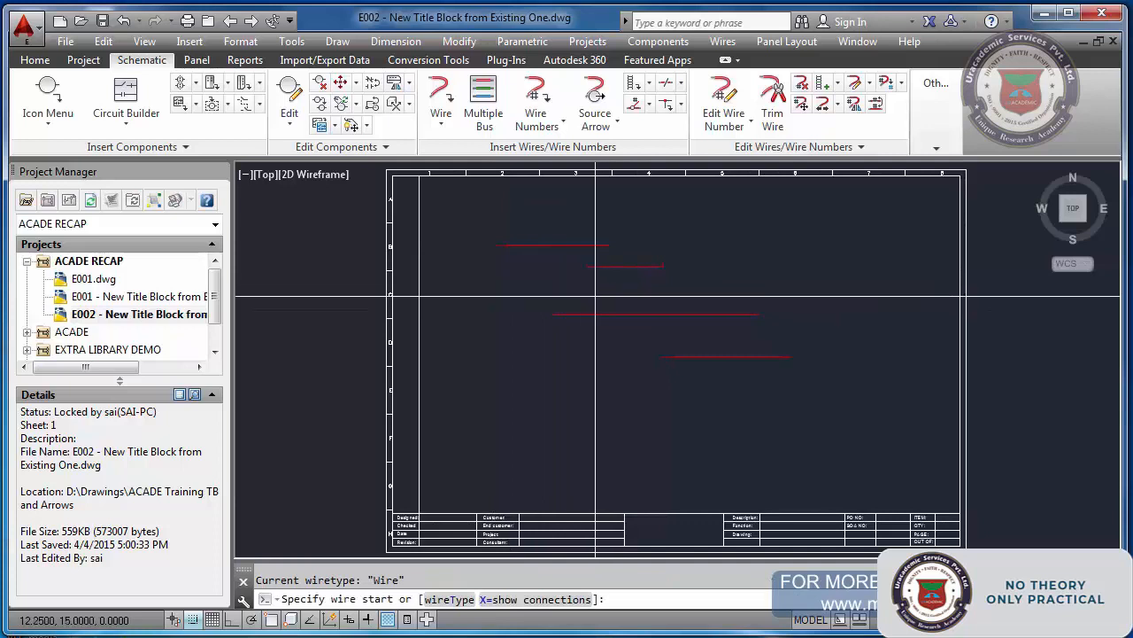
left_click(596, 296)
left_click(646, 298)
key("Return")
Try to erase the longest wire, in the middle of the sheet.
type("e")
key("Return")
left_click(711, 321)
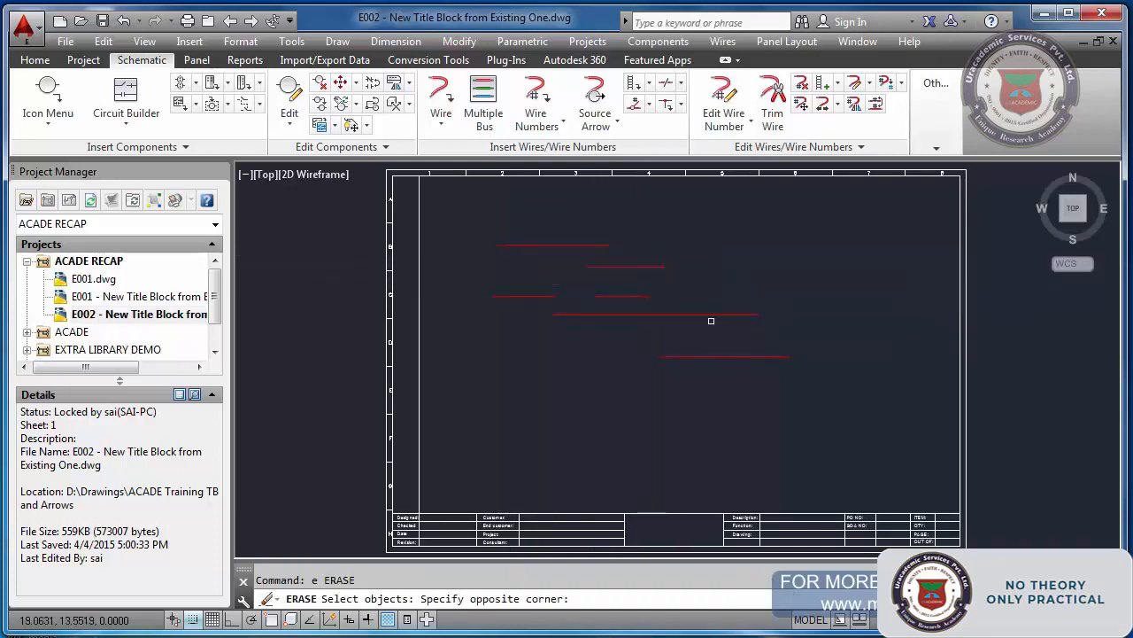
left_click(701, 315)
key("Return")
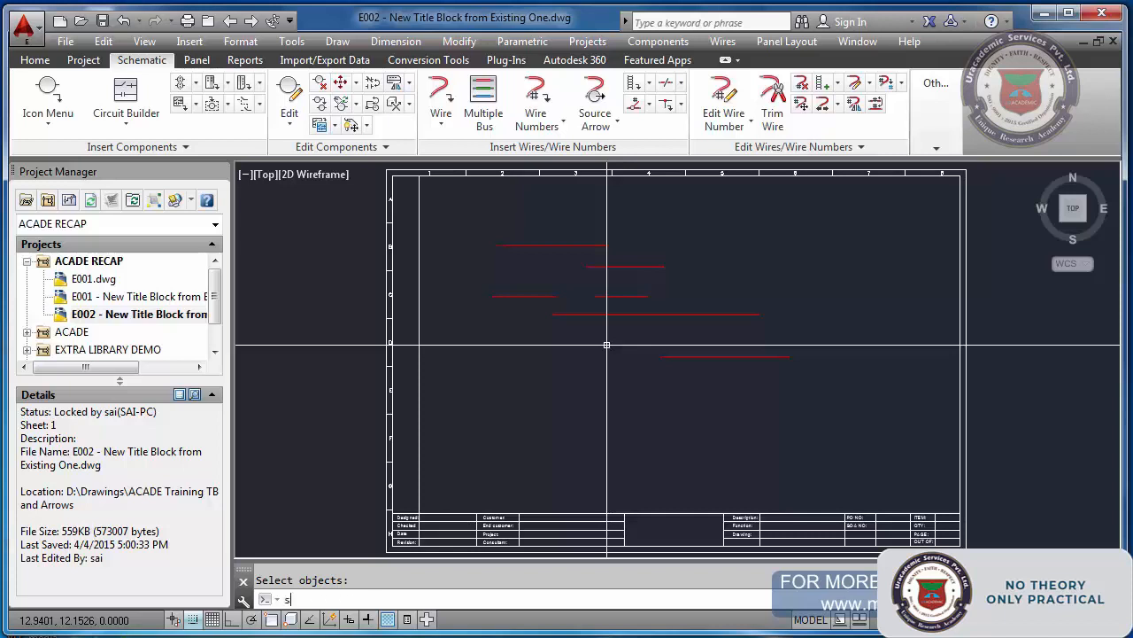
Check the current snap spacing with the SNAP command without changing it.
key("Return")
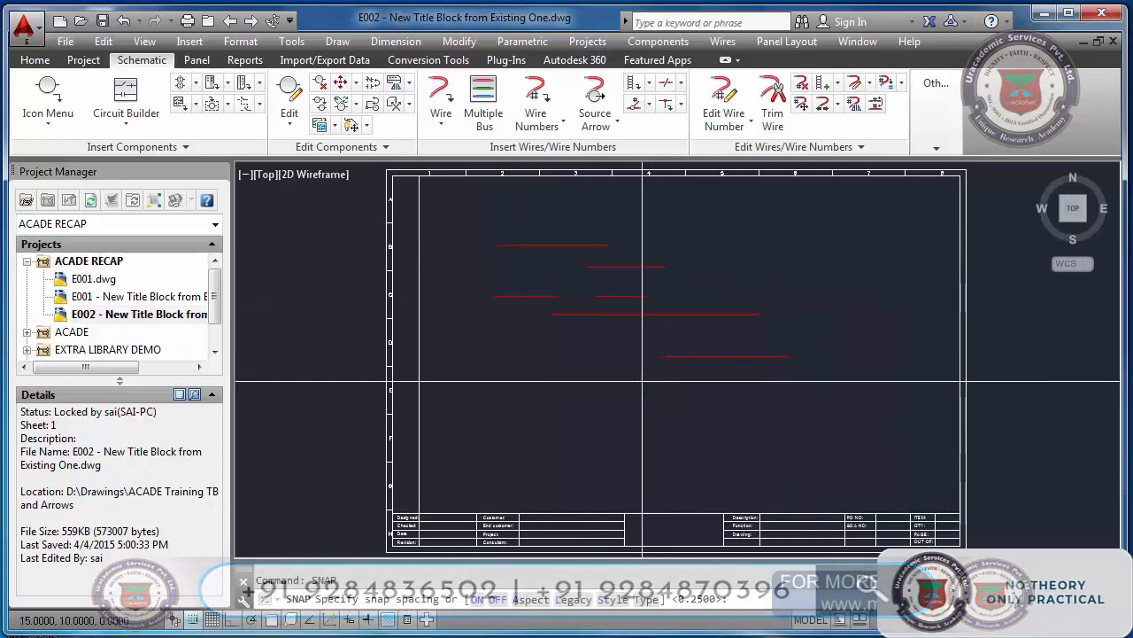
type("SNAP")
key("Return")
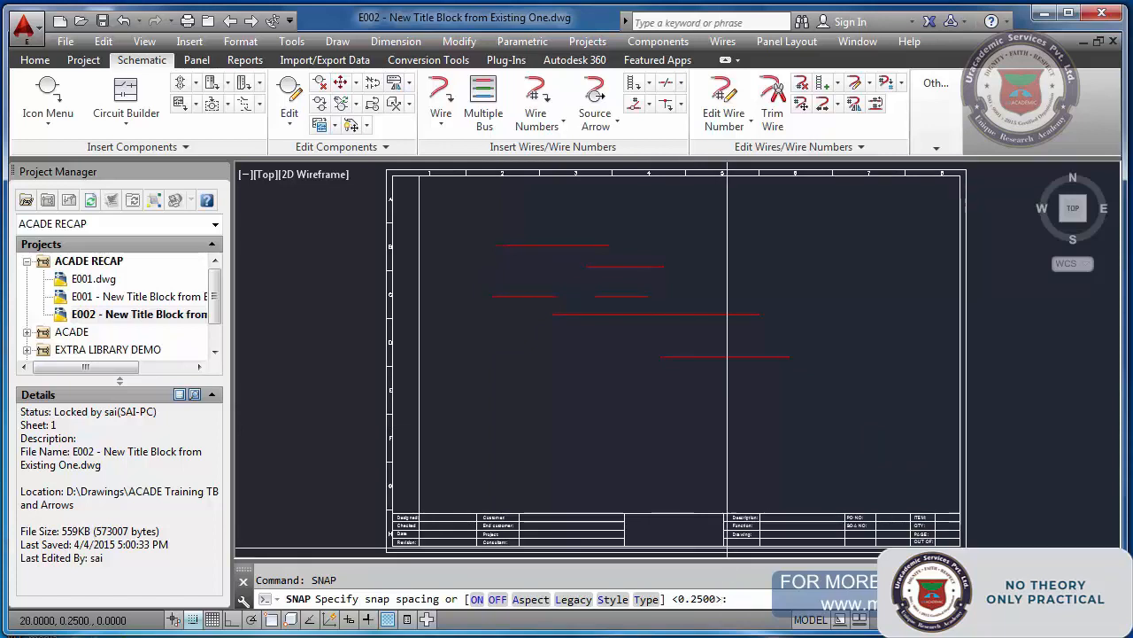
key("Escape")
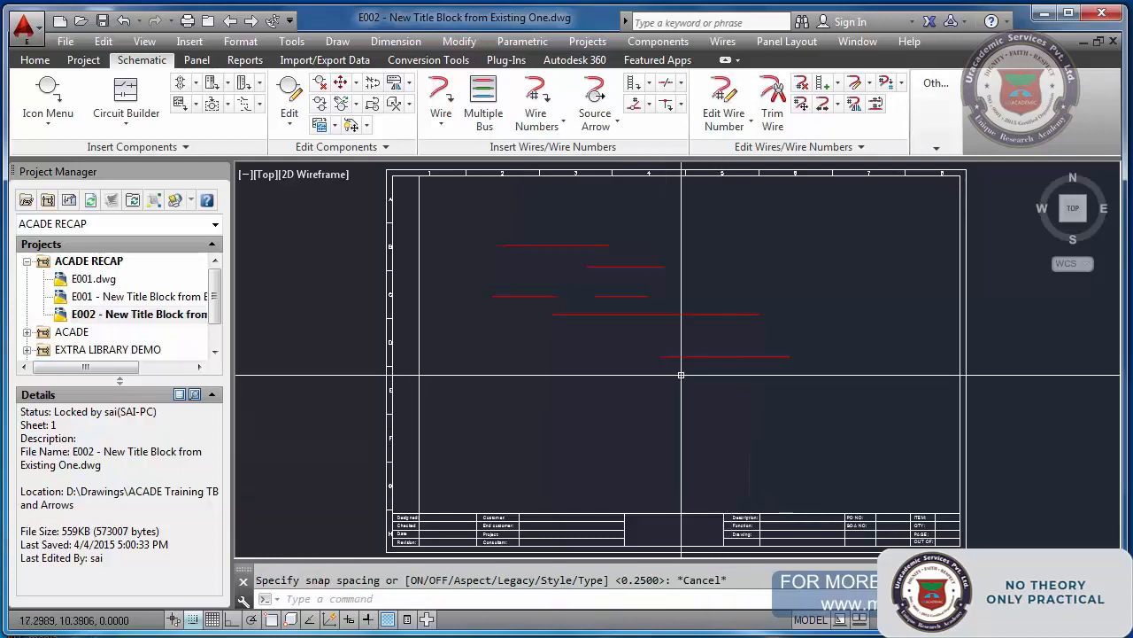
left_click(617, 172)
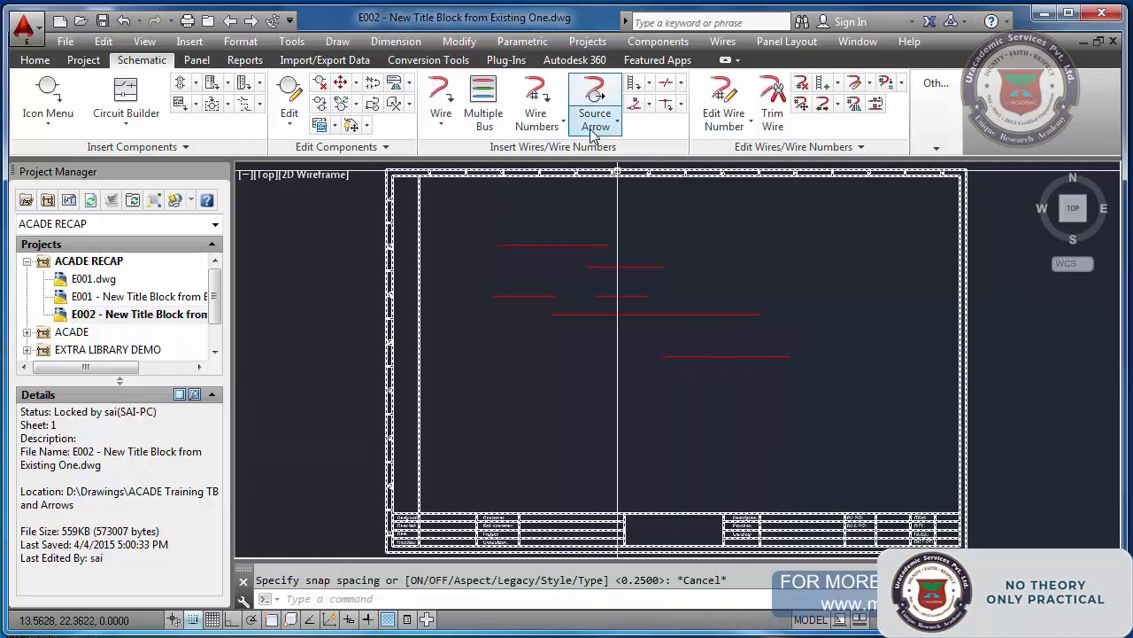
Insert automatic wire numbers on all six wires in the drawing and inspect the tags.
left_click(536, 104)
left_click(819, 415)
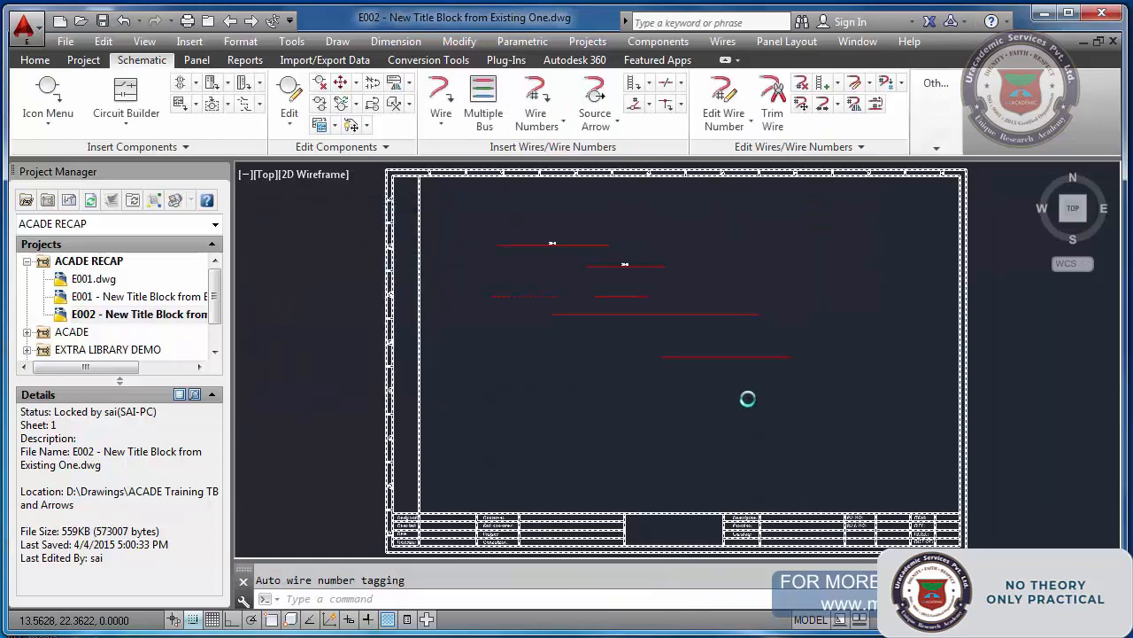
scroll(621, 273, "up", 4)
scroll(621, 273, "down", 2)
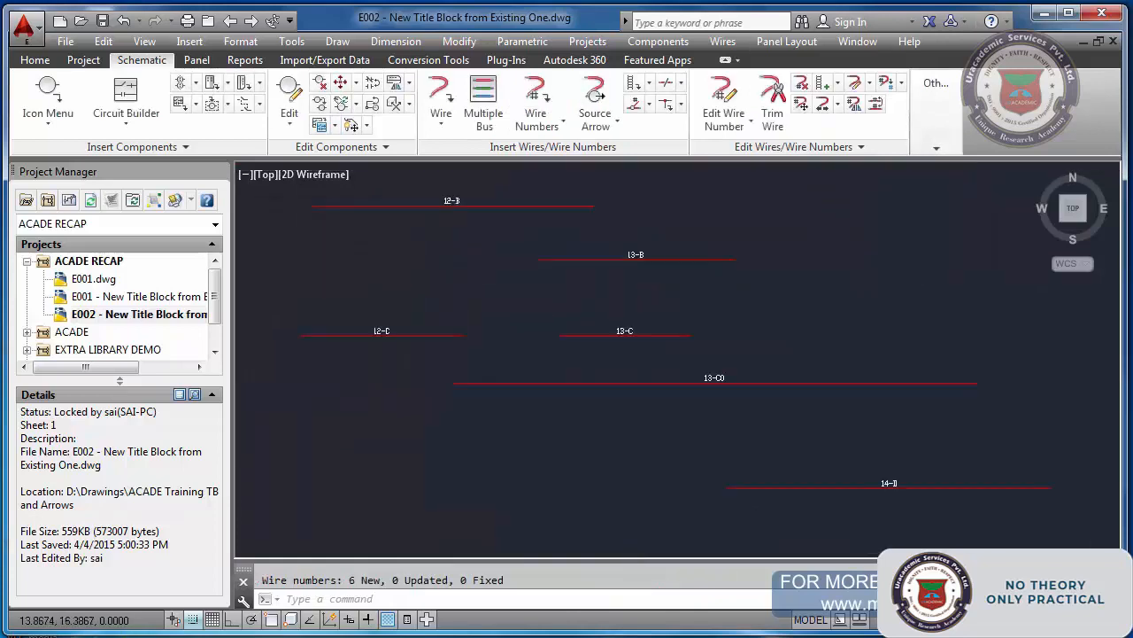
scroll(455, 228, "up", 2)
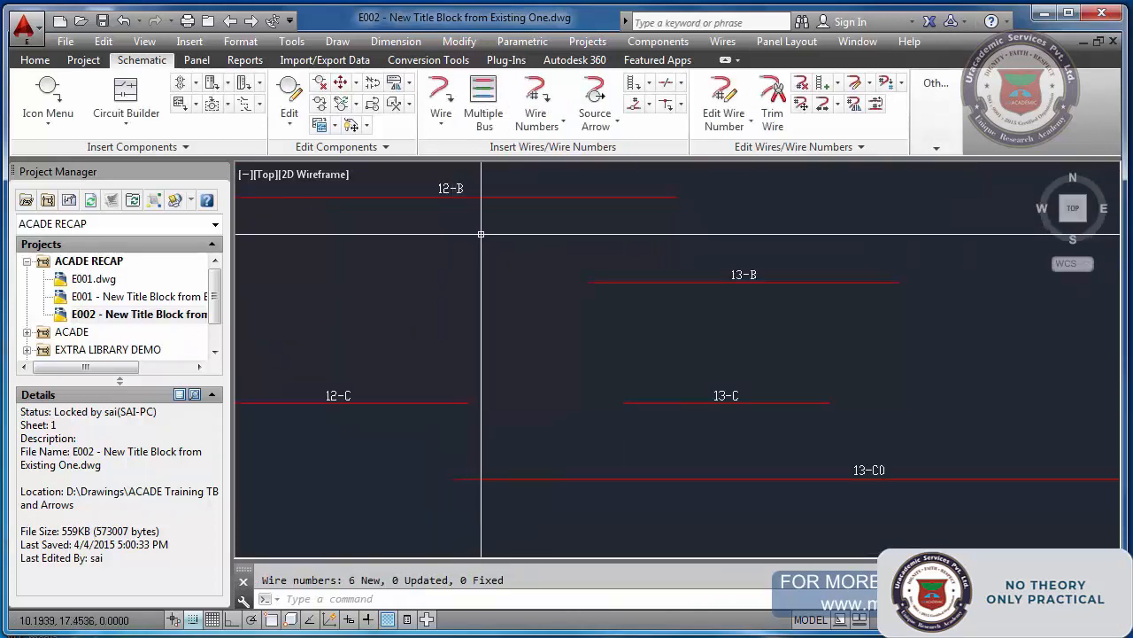
scroll(487, 234, "down", 2)
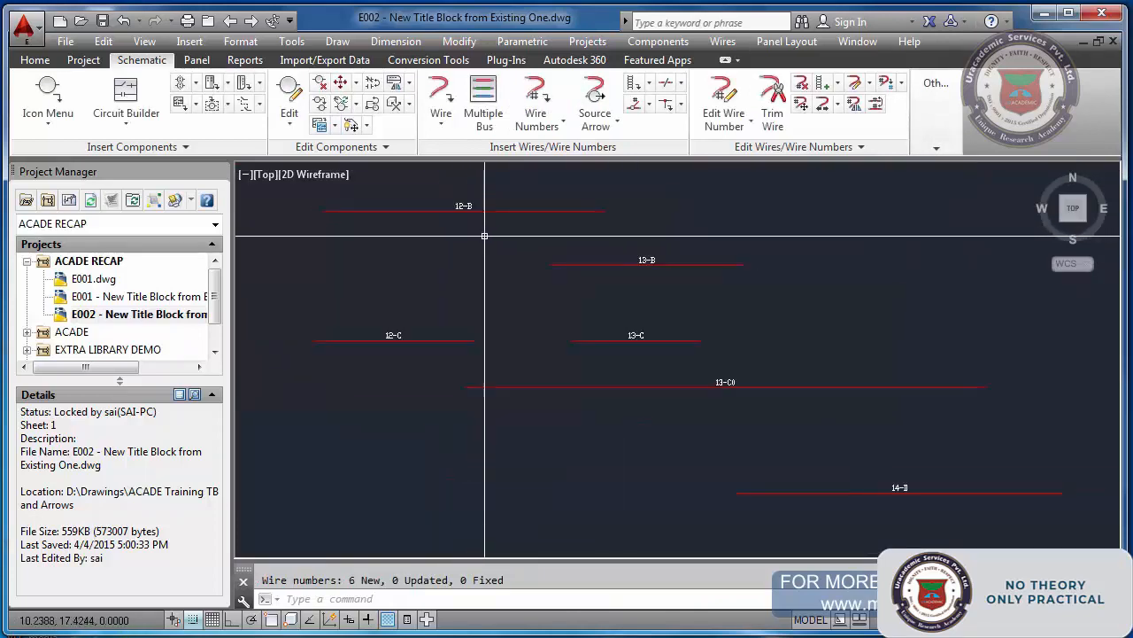
Examine the format referencing setting in the E002 drawing's properties, leaving the settings as they are.
right_click(152, 322)
mouse_move(213, 468)
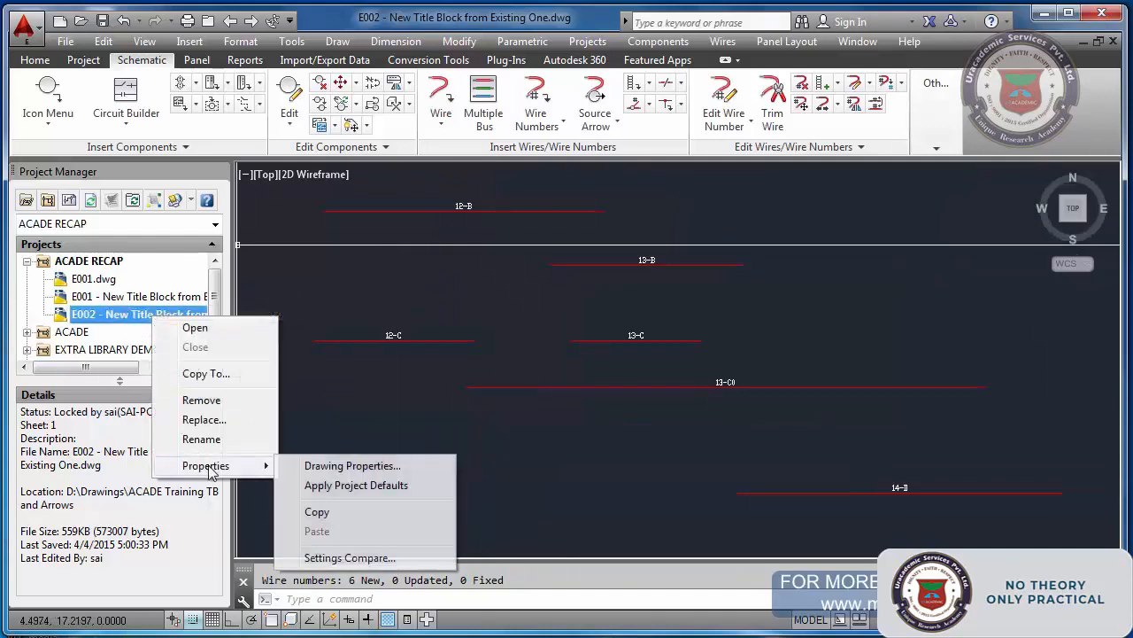
left_click(336, 466)
left_click(681, 100)
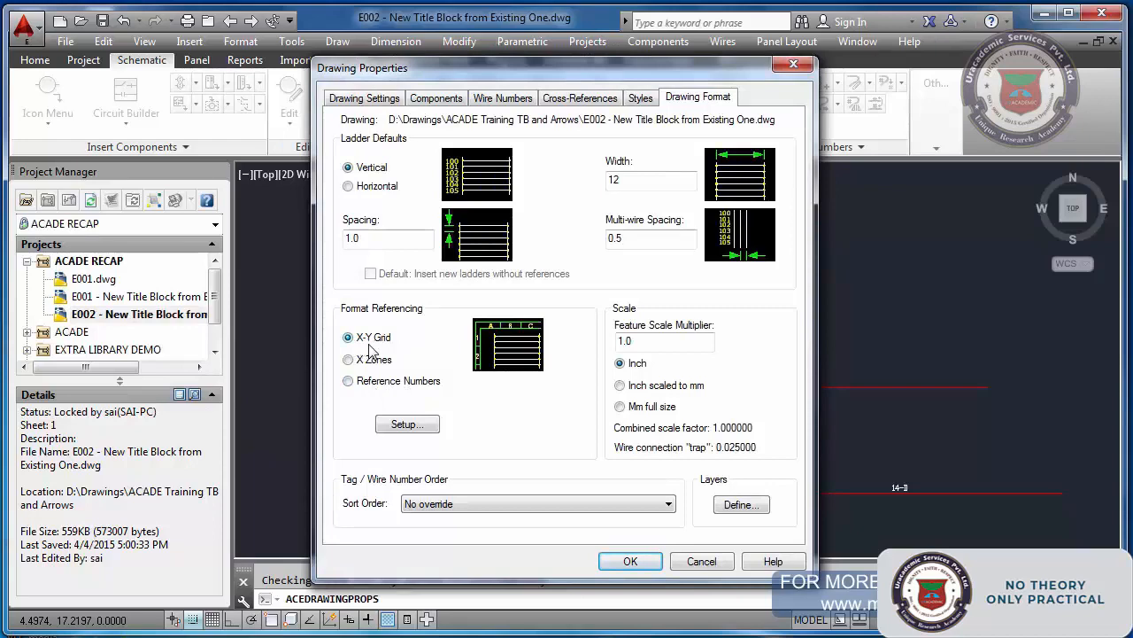
left_click(701, 562)
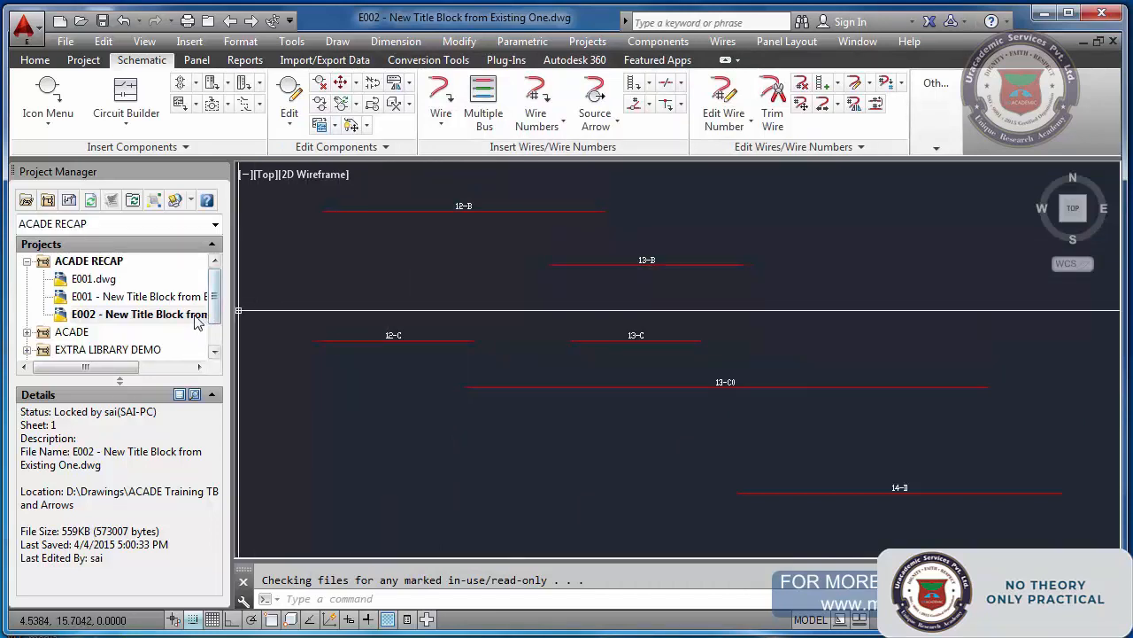
Set the wire number format of the E002 drawing to Sequential, starting at 1, in its drawing properties.
right_click(189, 316)
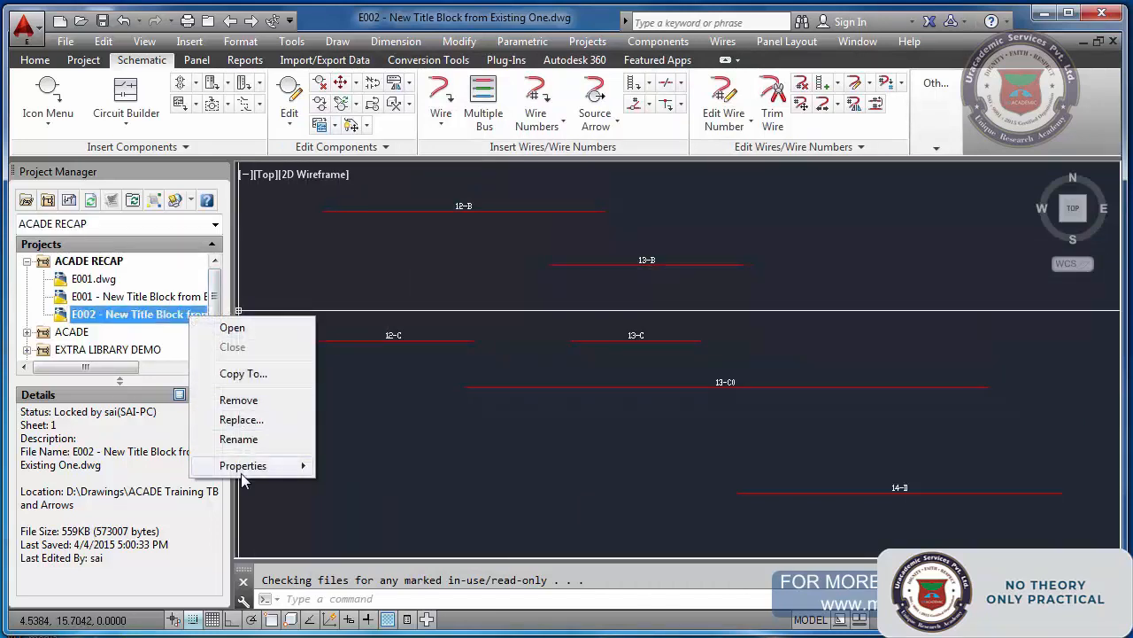
mouse_move(243, 465)
left_click(365, 466)
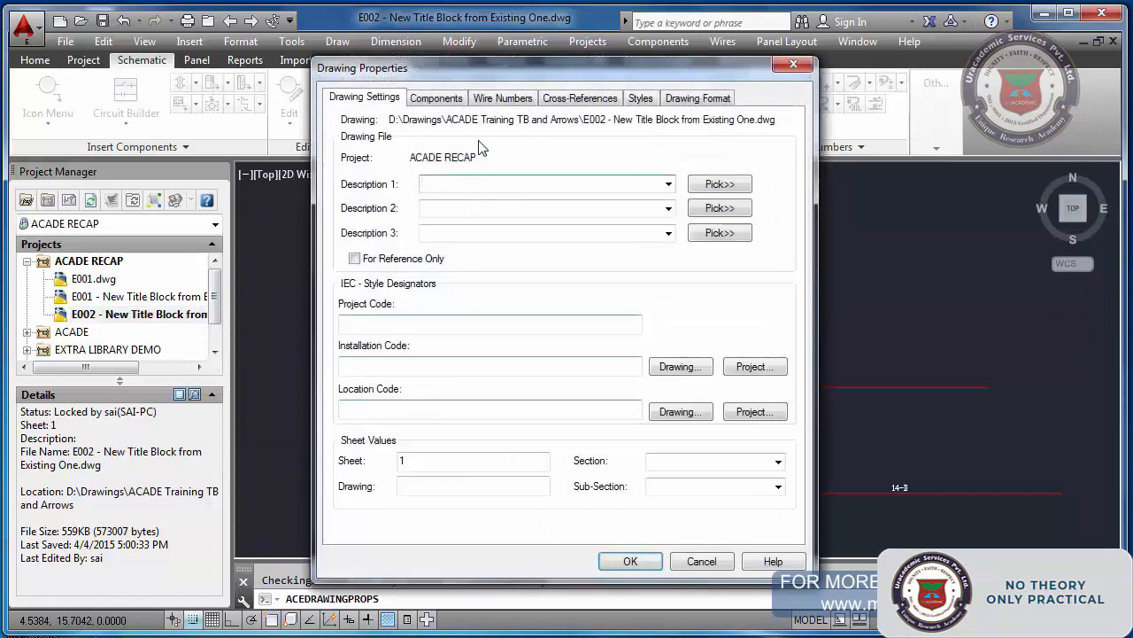
left_click(502, 98)
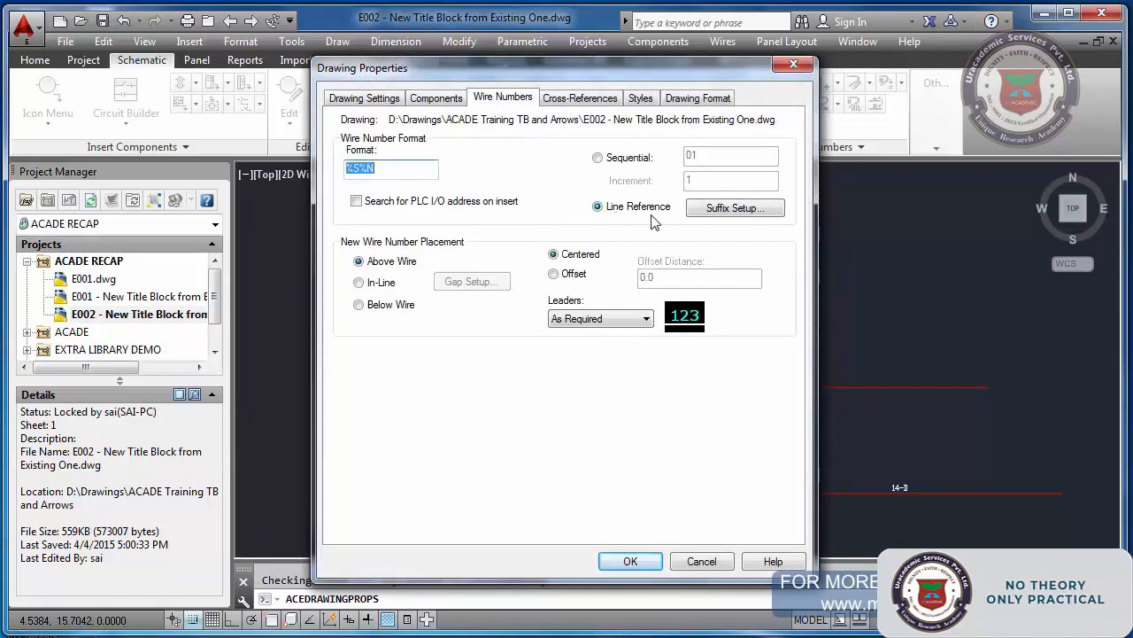
left_click(599, 158)
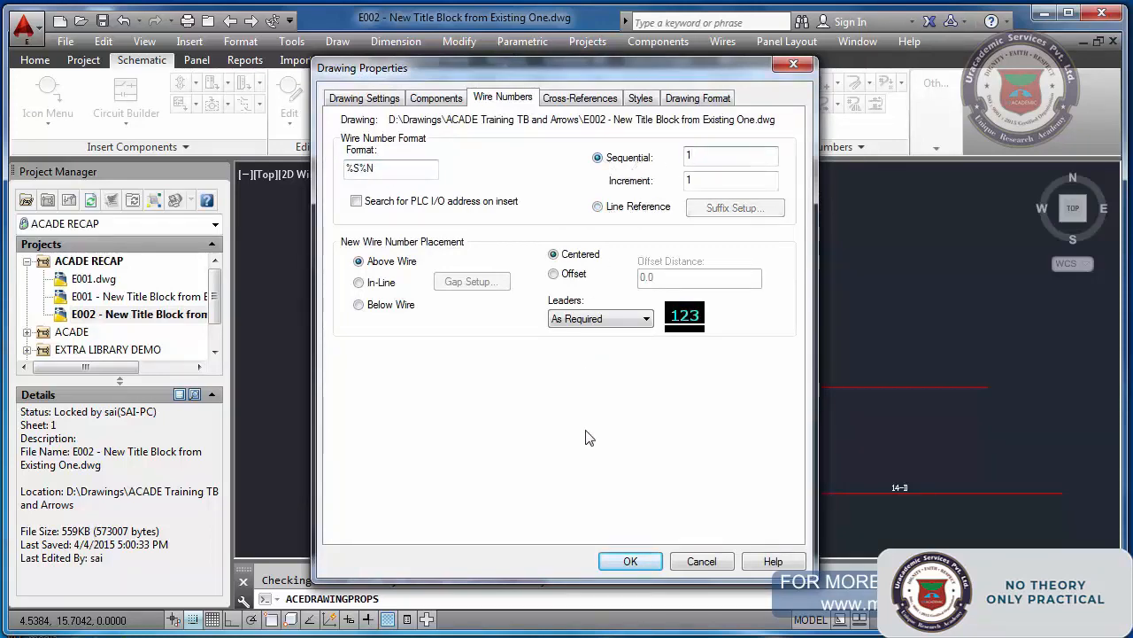
left_click(631, 562)
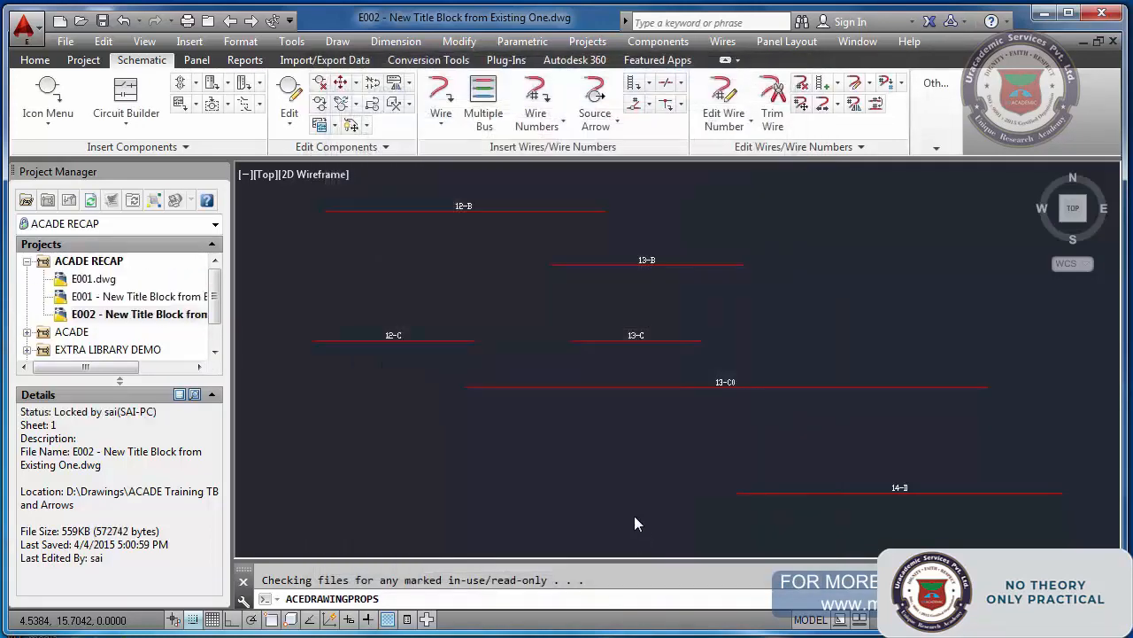
Erase the existing wire numbers from all six wires.
left_click(802, 85)
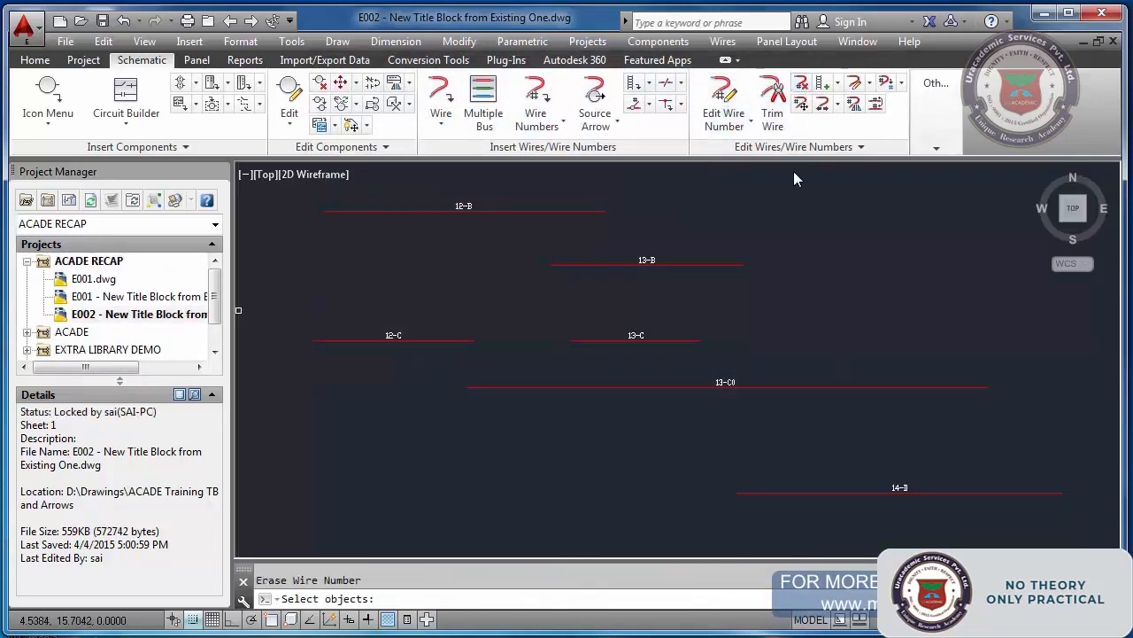
left_click(905, 519)
left_click(411, 202)
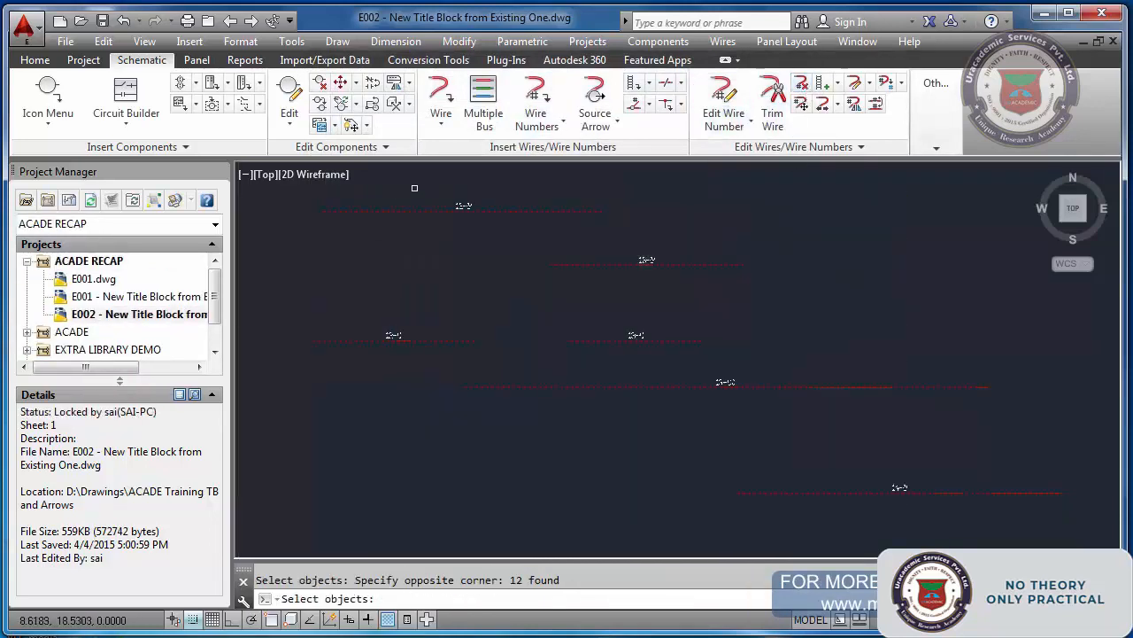
key("Return")
Regenerate the wire numbers for all wires using the sequential format and inspect the new tags.
left_click(541, 97)
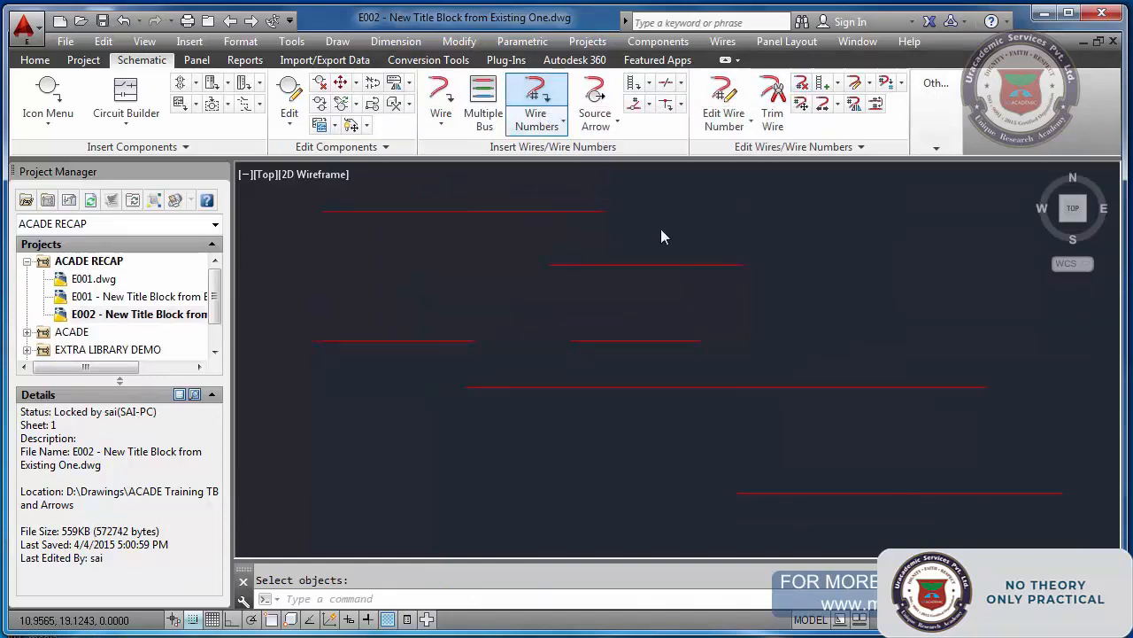
left_click(806, 415)
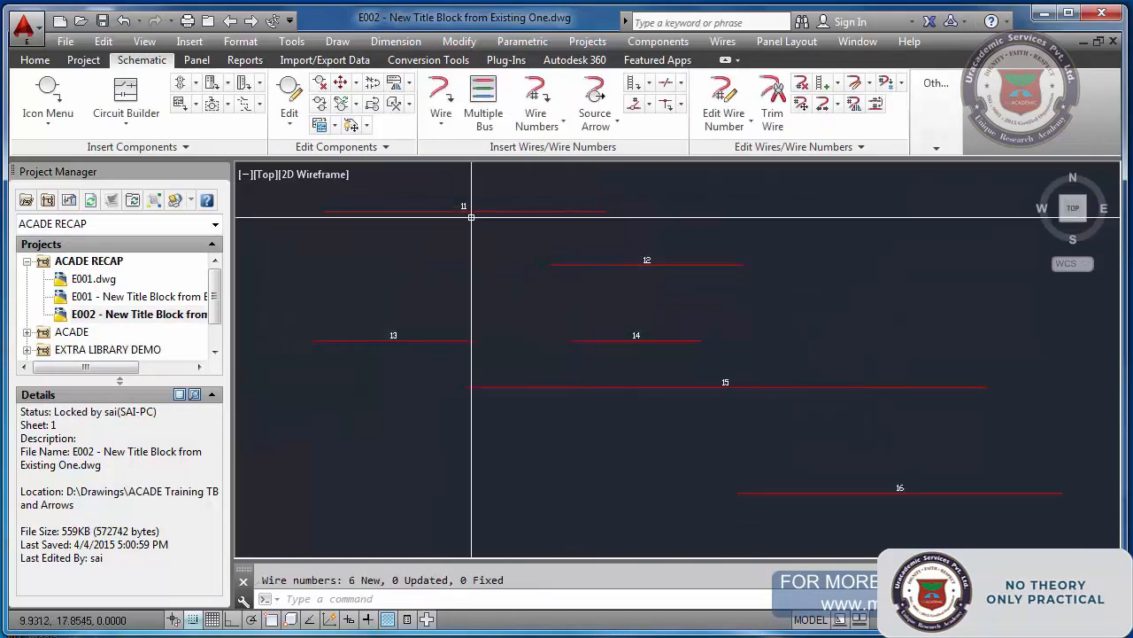
scroll(467, 210, "up", 5)
scroll(469, 213, "down", 5)
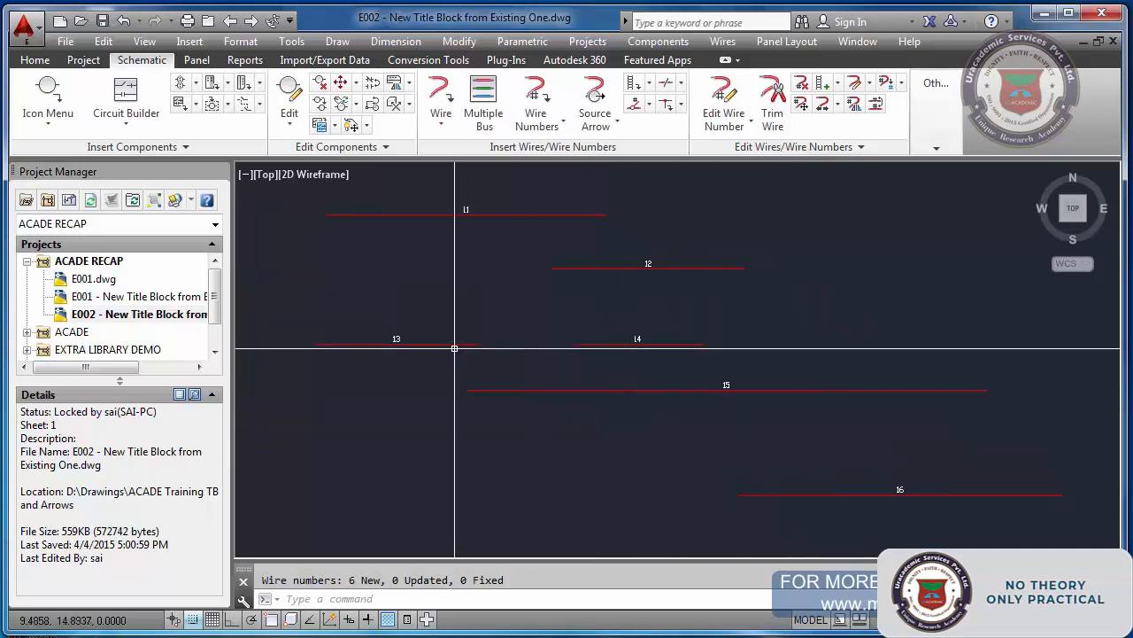
scroll(463, 213, "up", 4)
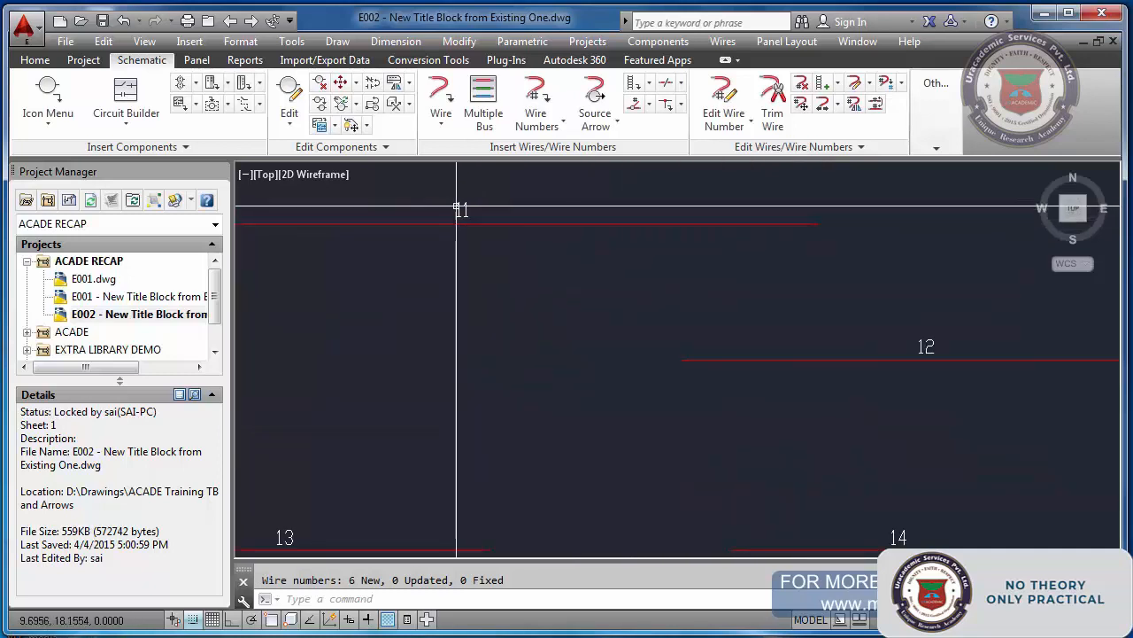
Set the sequential wire number start of the E002 drawing to 01 in its drawing properties.
right_click(128, 319)
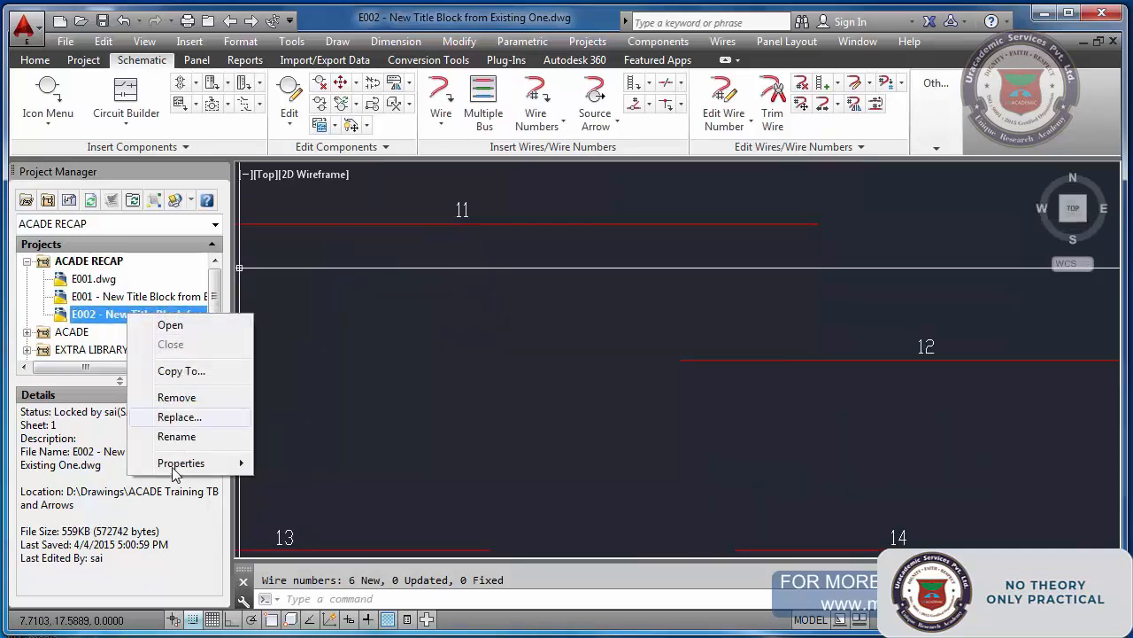
mouse_move(209, 464)
left_click(308, 463)
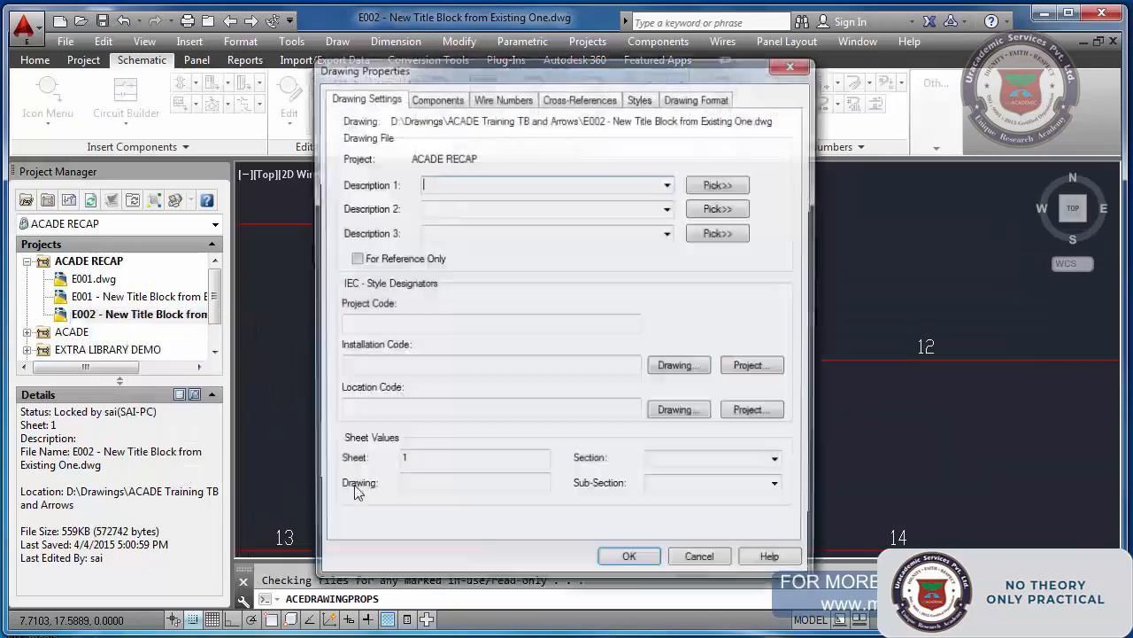
double_click(421, 466)
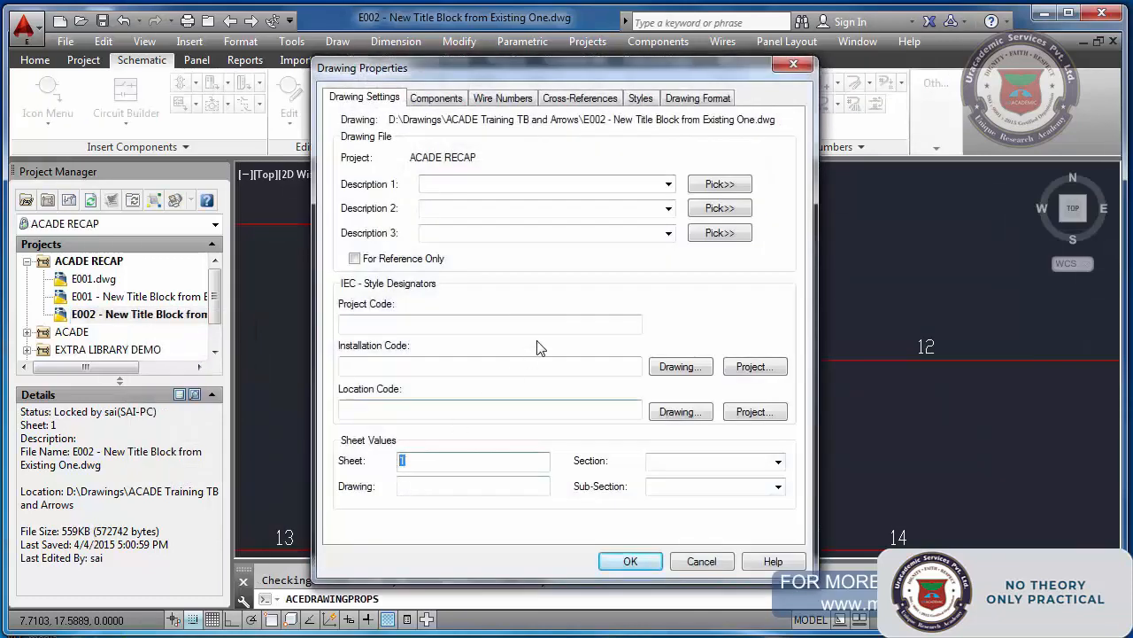
left_click(605, 99)
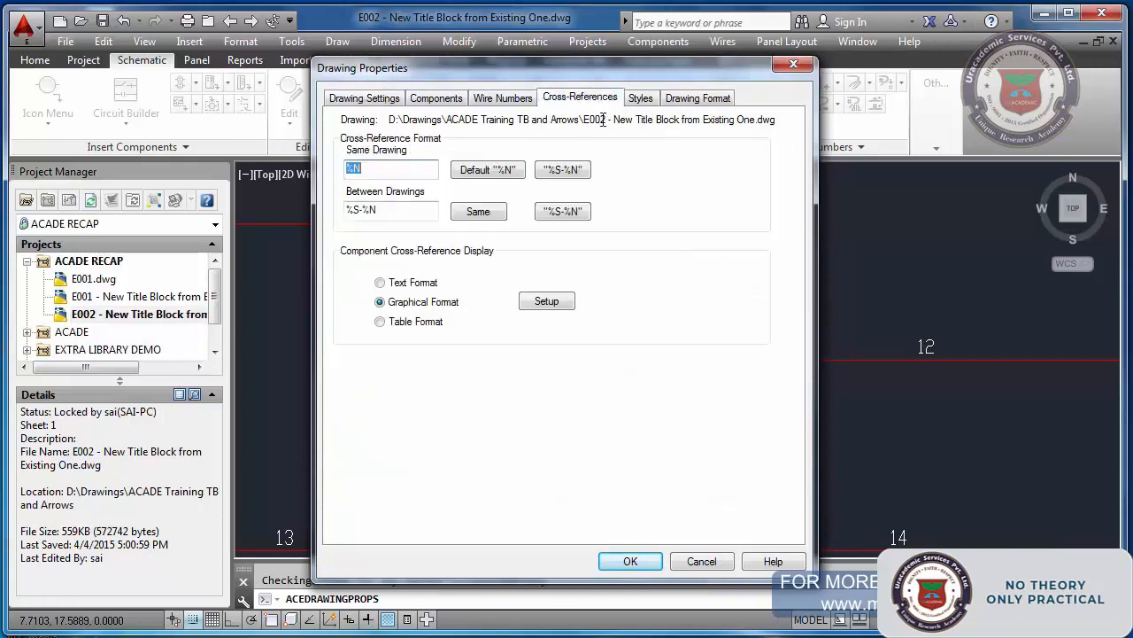
left_click(513, 100)
left_click_drag(696, 157, 677, 157)
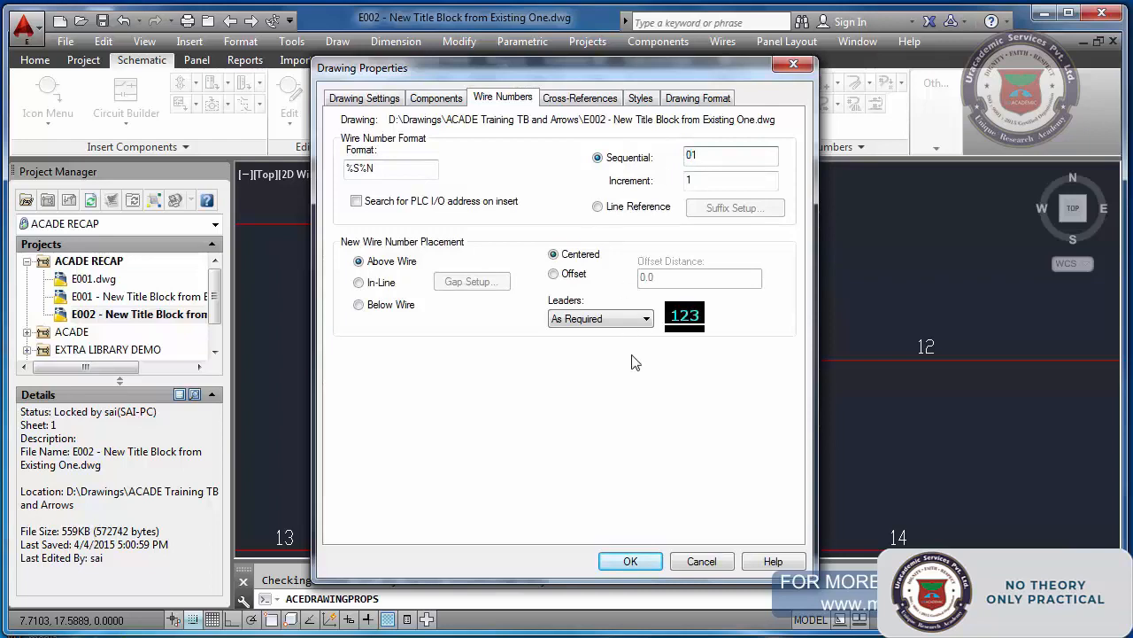
left_click(629, 561)
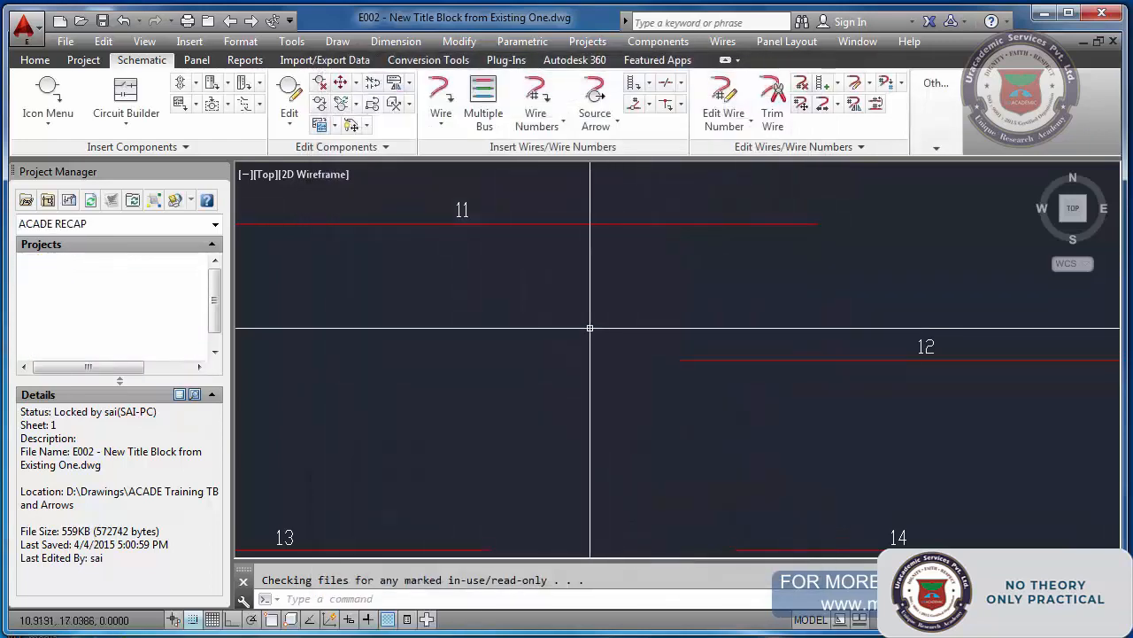
Retag all wires drawing-wide using the sequential start of 01.
left_click(547, 110)
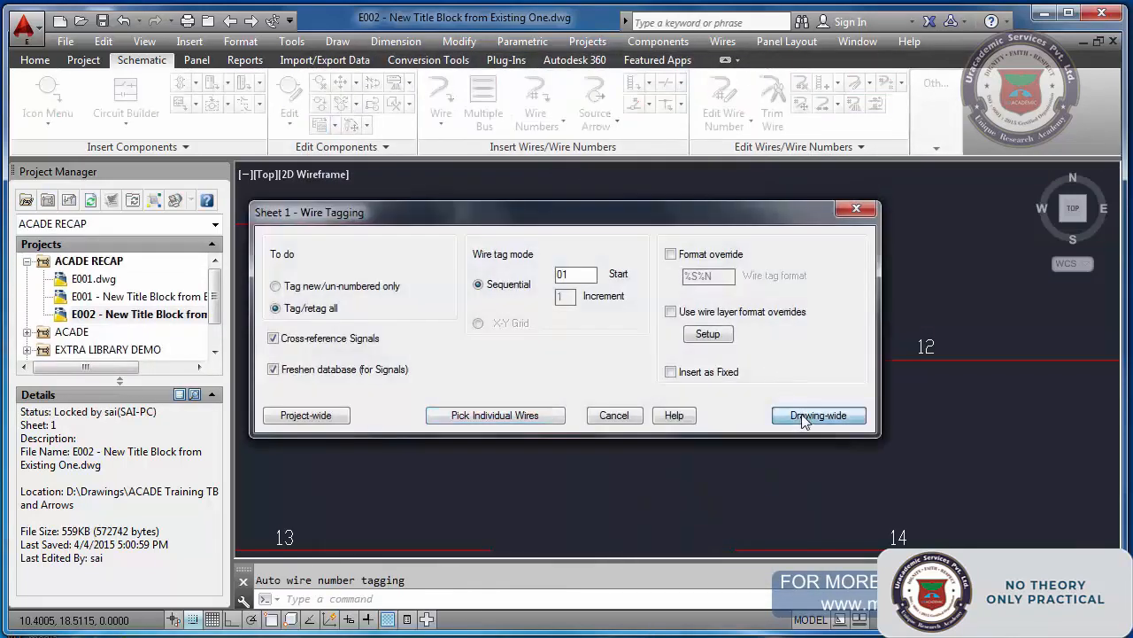
left_click(820, 417)
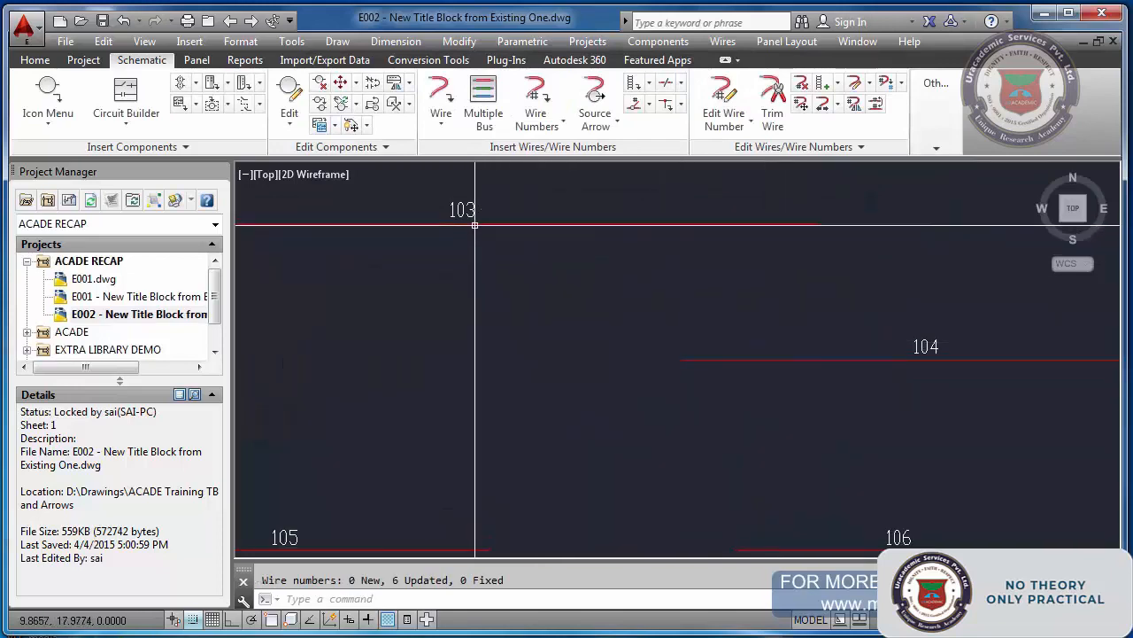
scroll(480, 232, "down", 4)
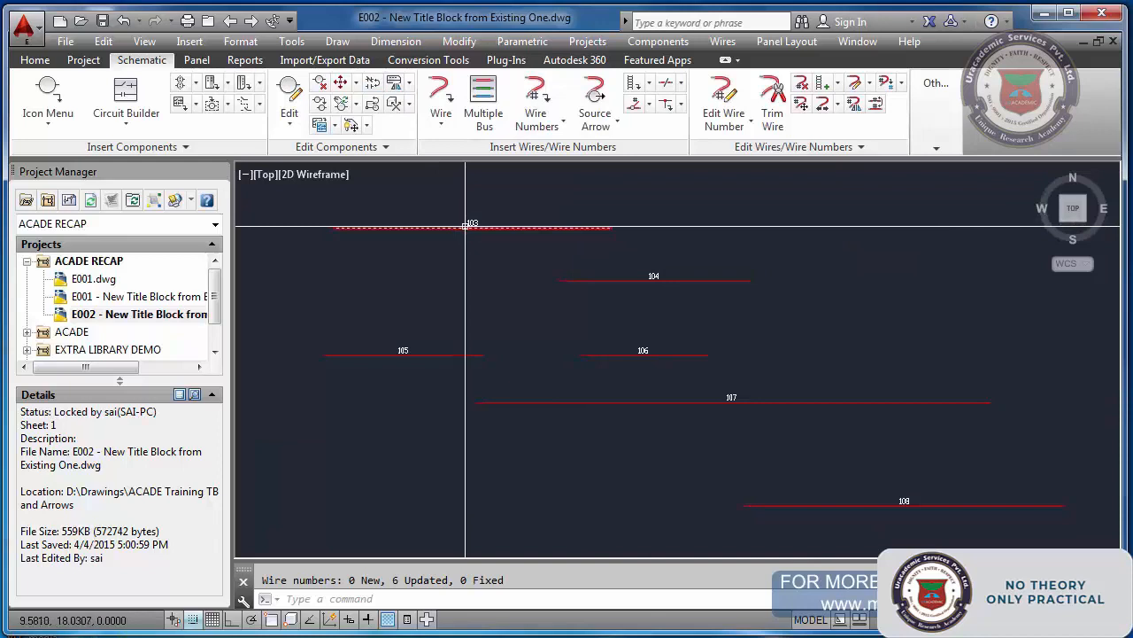
Set the wire number format of the E002 drawing to E%S%N in its drawing properties.
right_click(163, 317)
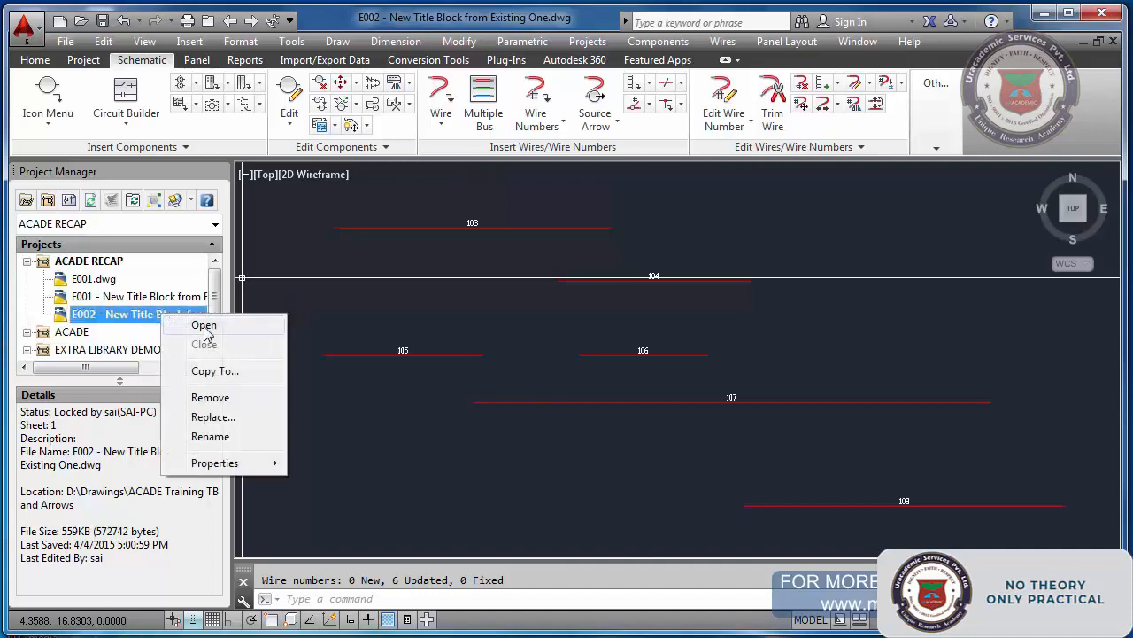
mouse_move(226, 463)
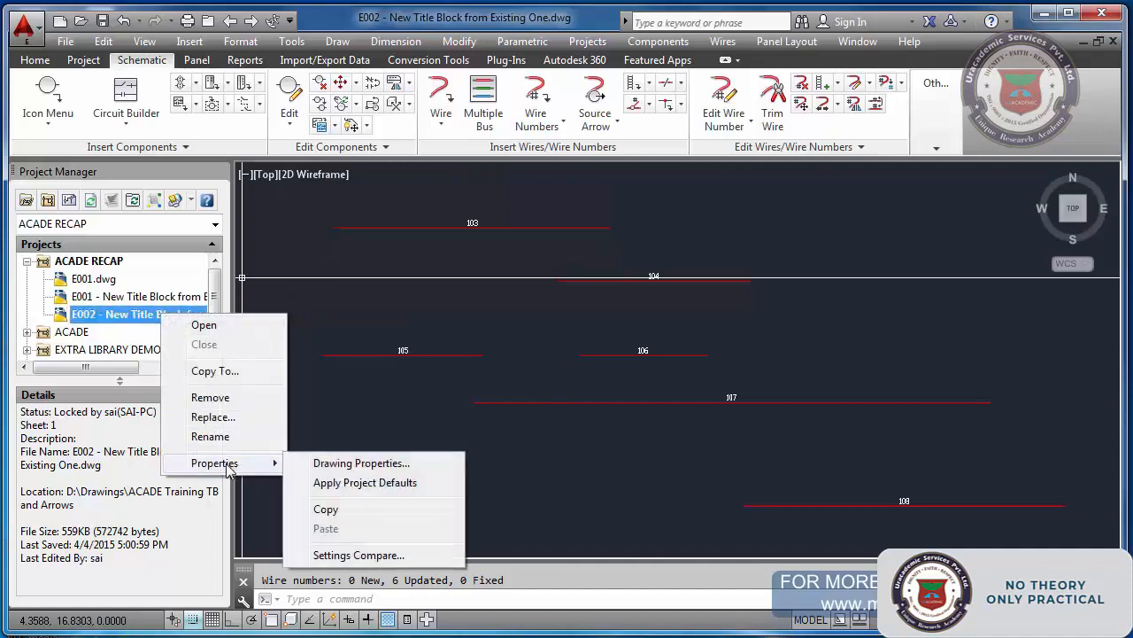
left_click(342, 460)
left_click(508, 101)
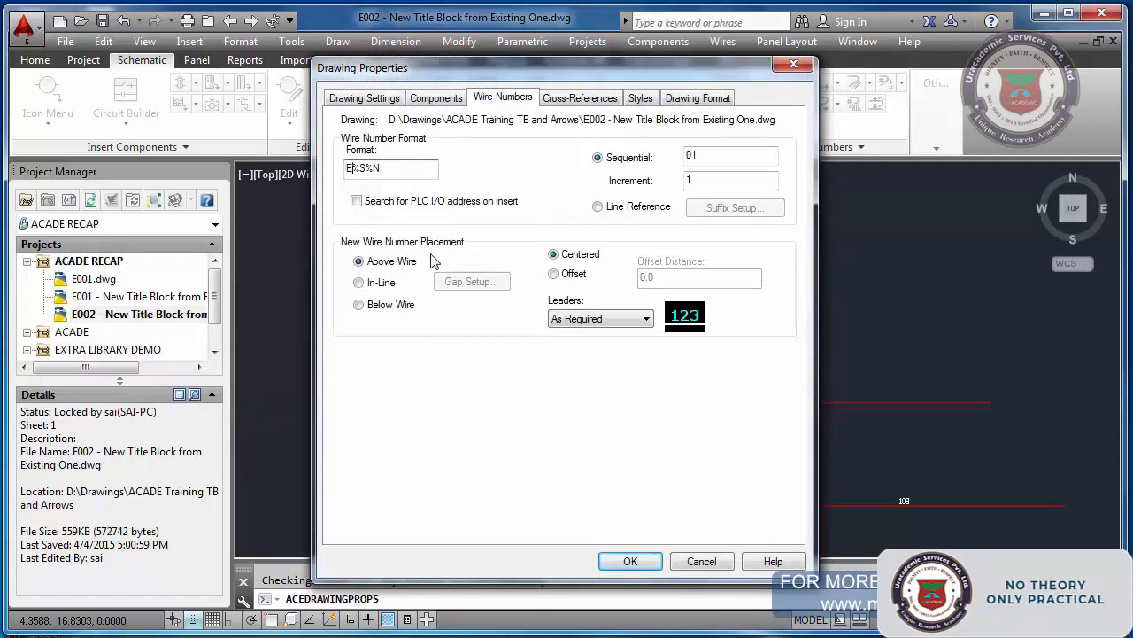
left_click(630, 561)
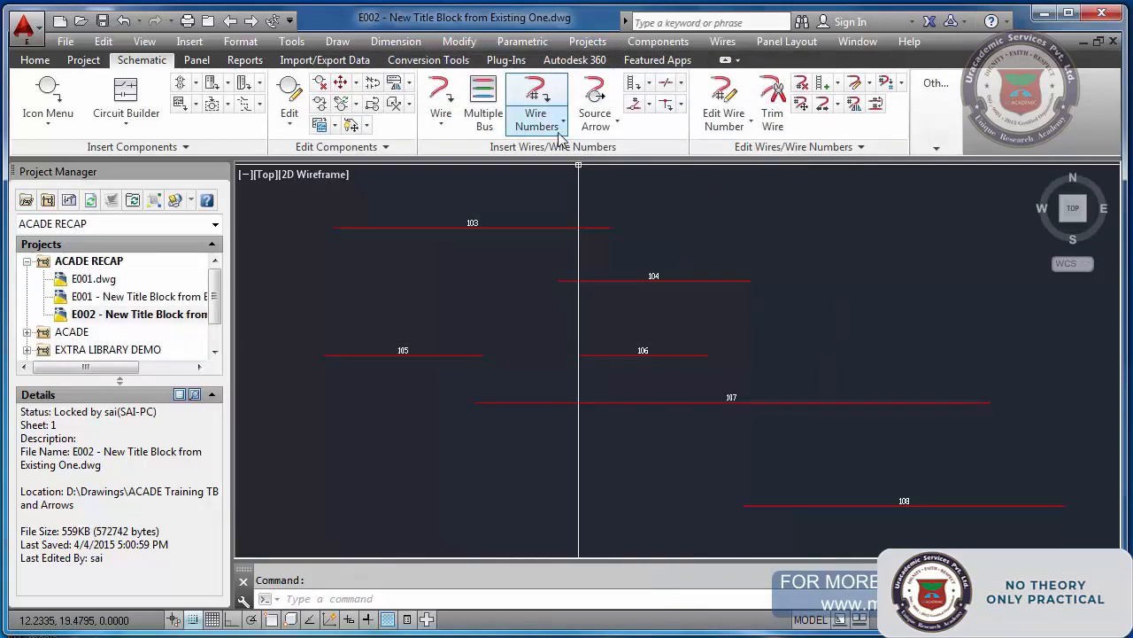
Retag all wires drawing-wide with the E%S%N format and inspect the updated tags.
left_click(534, 104)
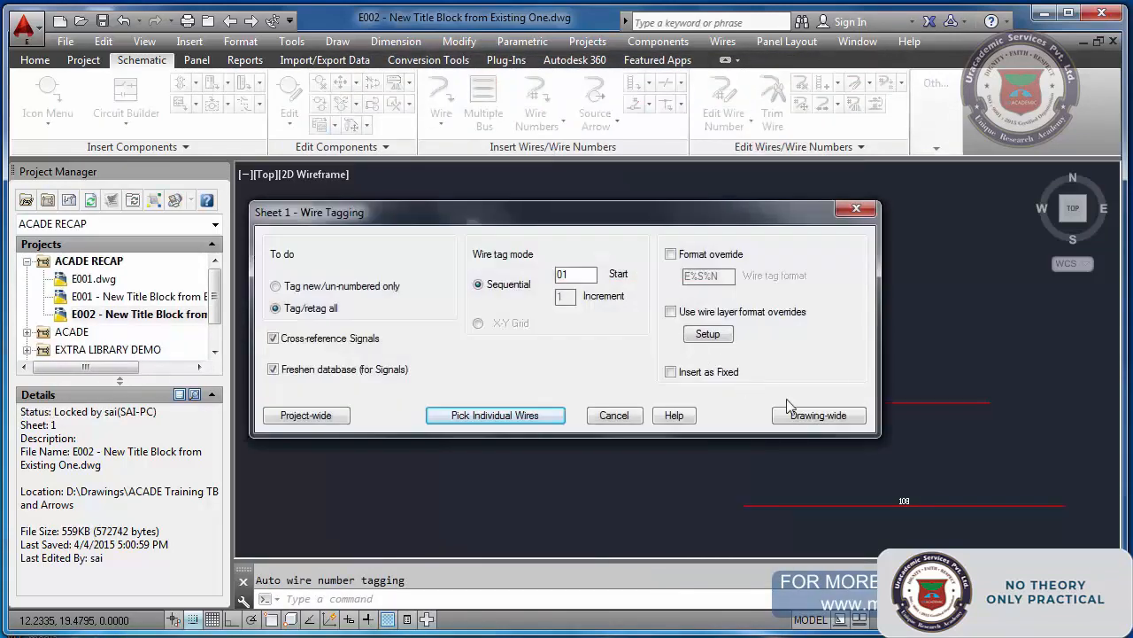
left_click(817, 414)
scroll(474, 232, "up", 3)
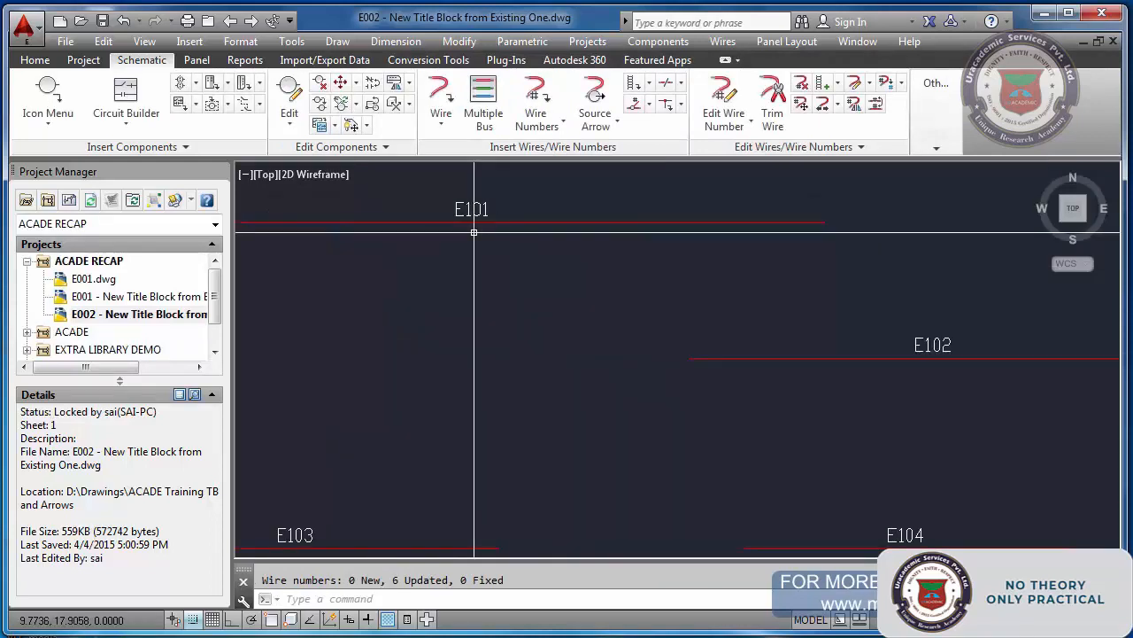
scroll(481, 304, "down", 5)
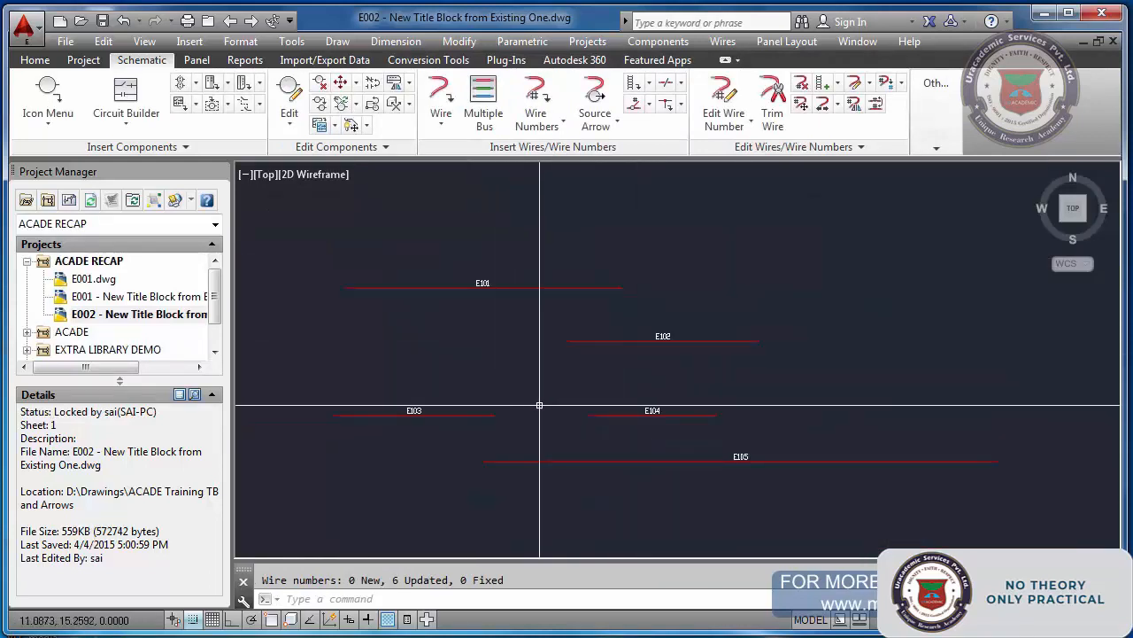
scroll(539, 404, "down", 2)
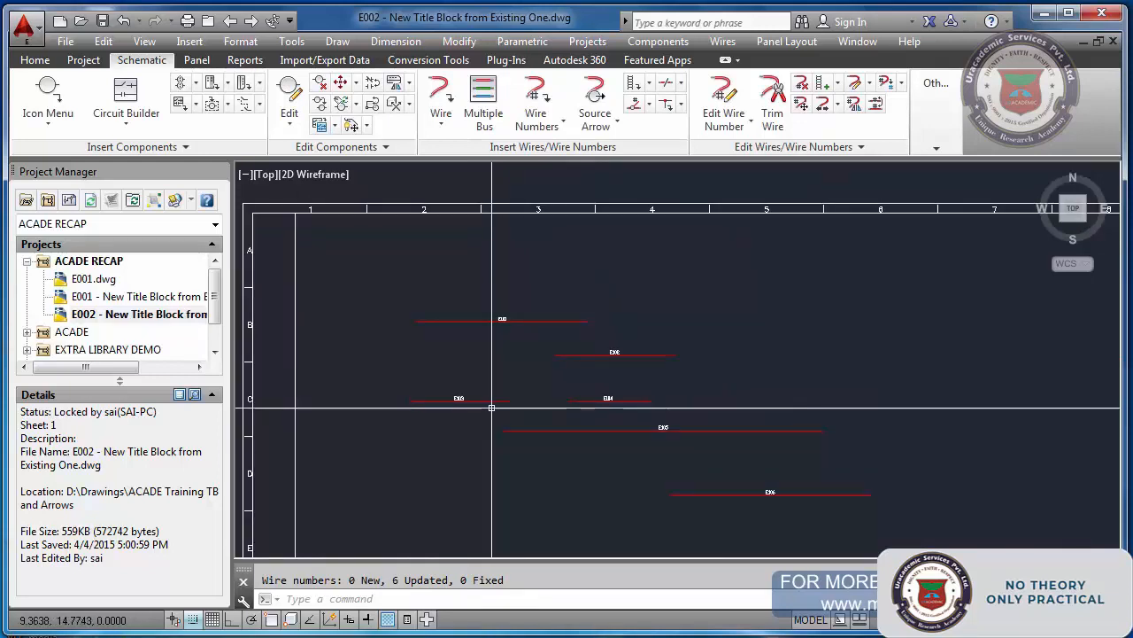
scroll(491, 407, "up", 4)
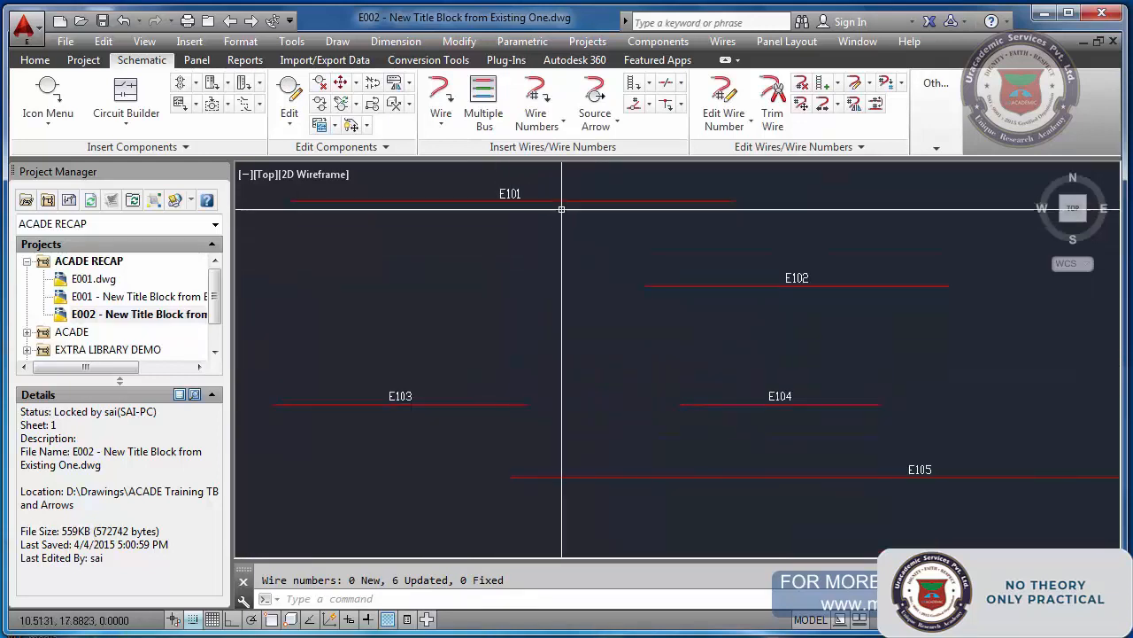
scroll(561, 209, "up", 2)
scroll(475, 199, "down", 2)
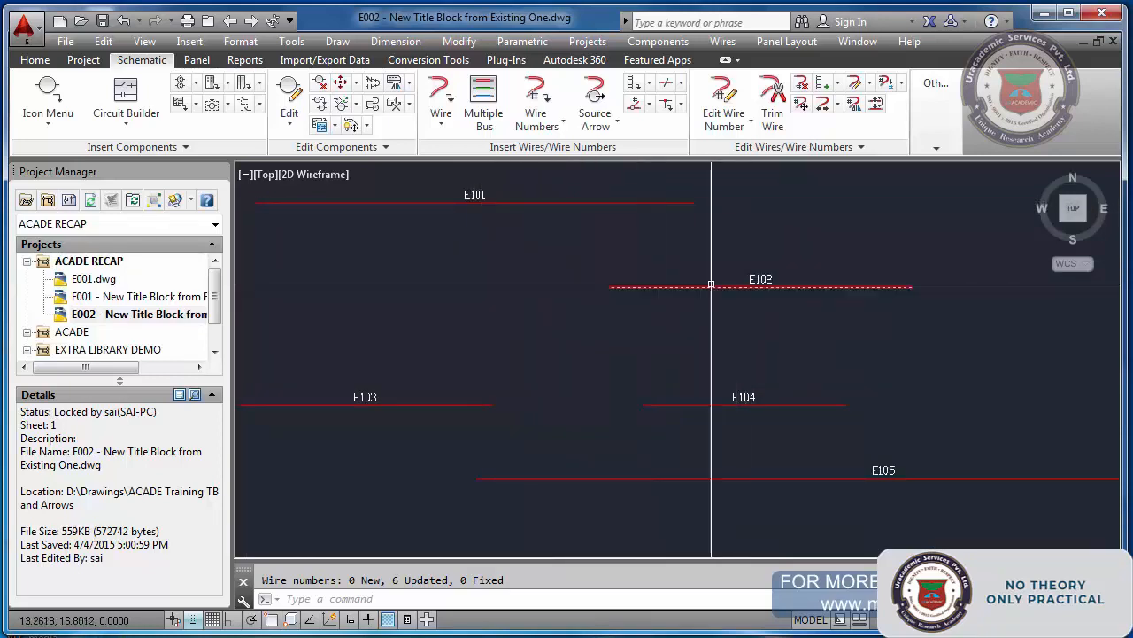
Draw a new horizontal wire between the wires tagged E101 and E102.
left_click(450, 96)
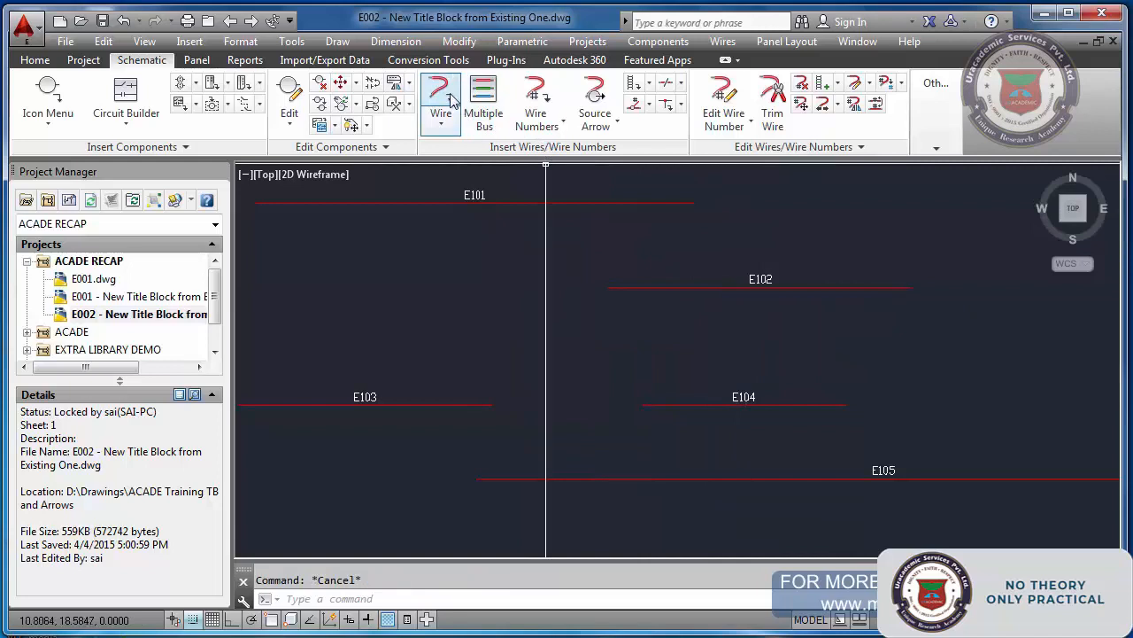
left_click(610, 237)
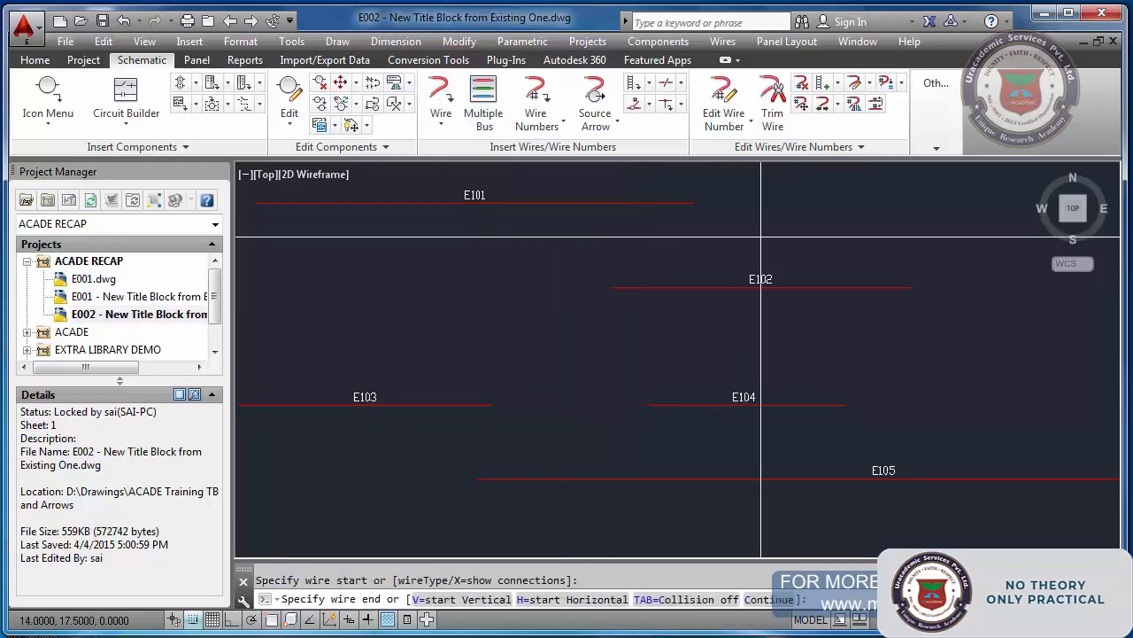
left_click(827, 236)
key("Escape")
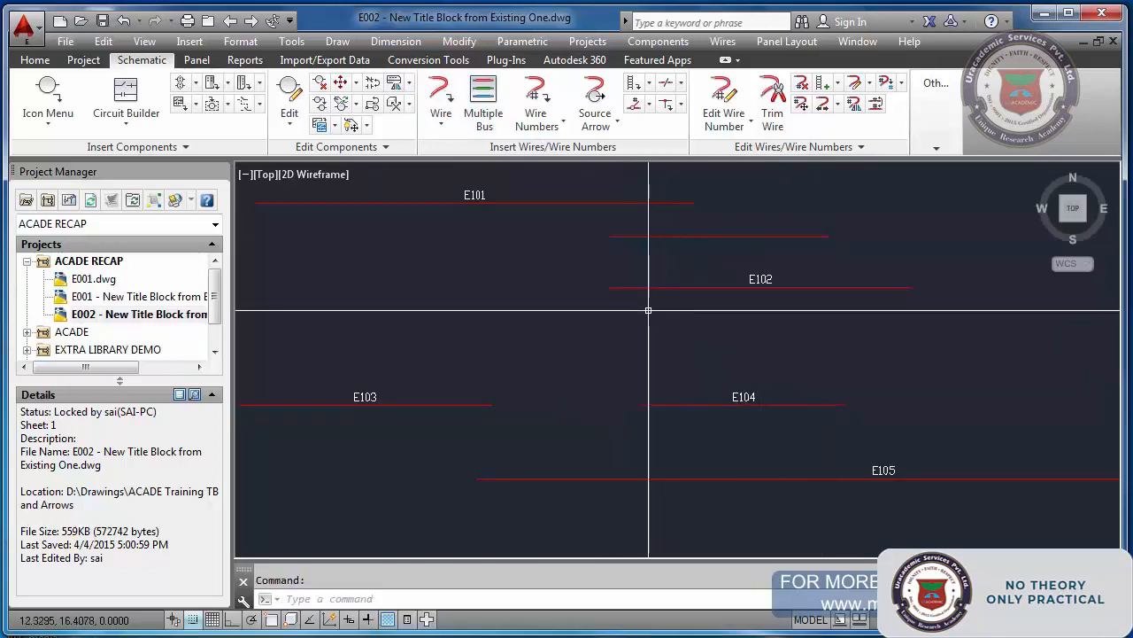
key("Escape")
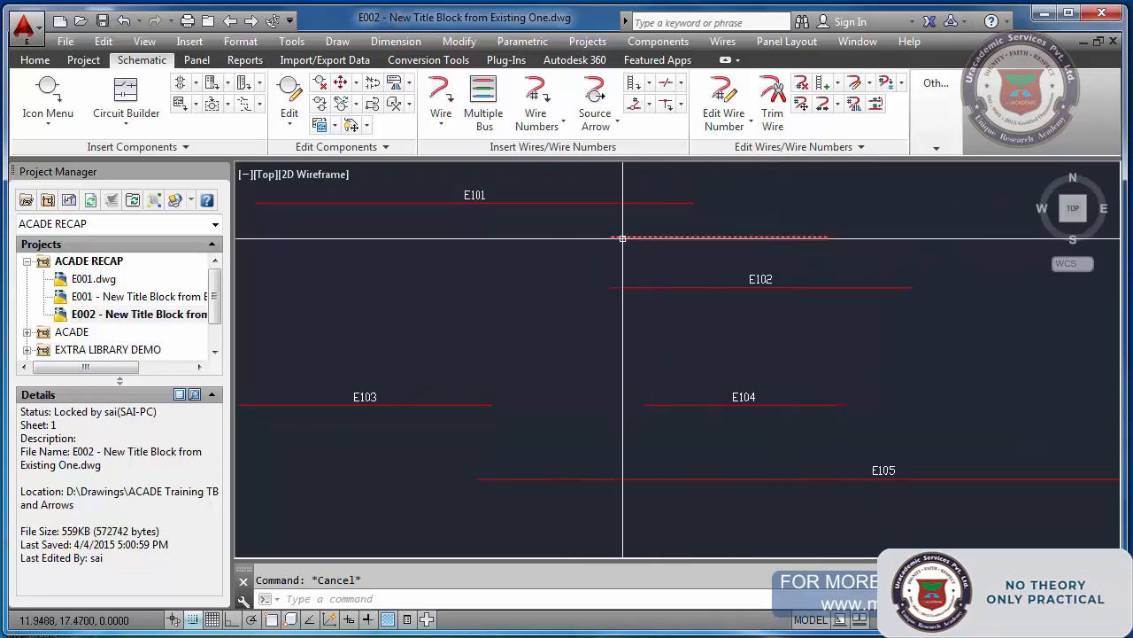
Retag all wires drawing-wide to include the newly drawn wire in the sequence.
left_click(536, 100)
left_click(801, 417)
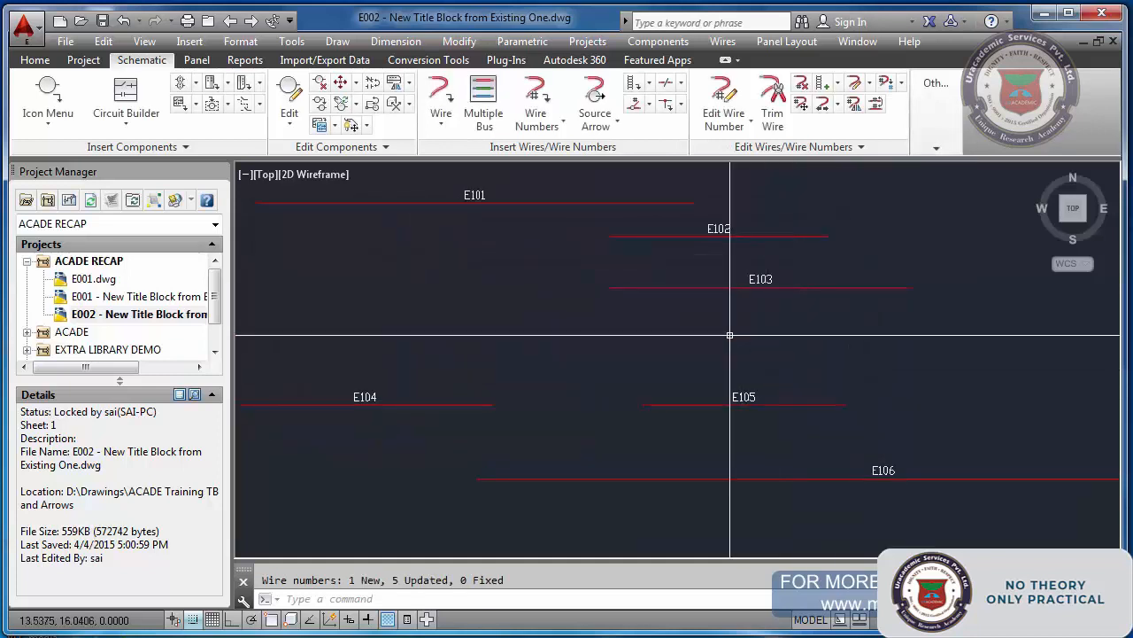
scroll(716, 232, "up", 2)
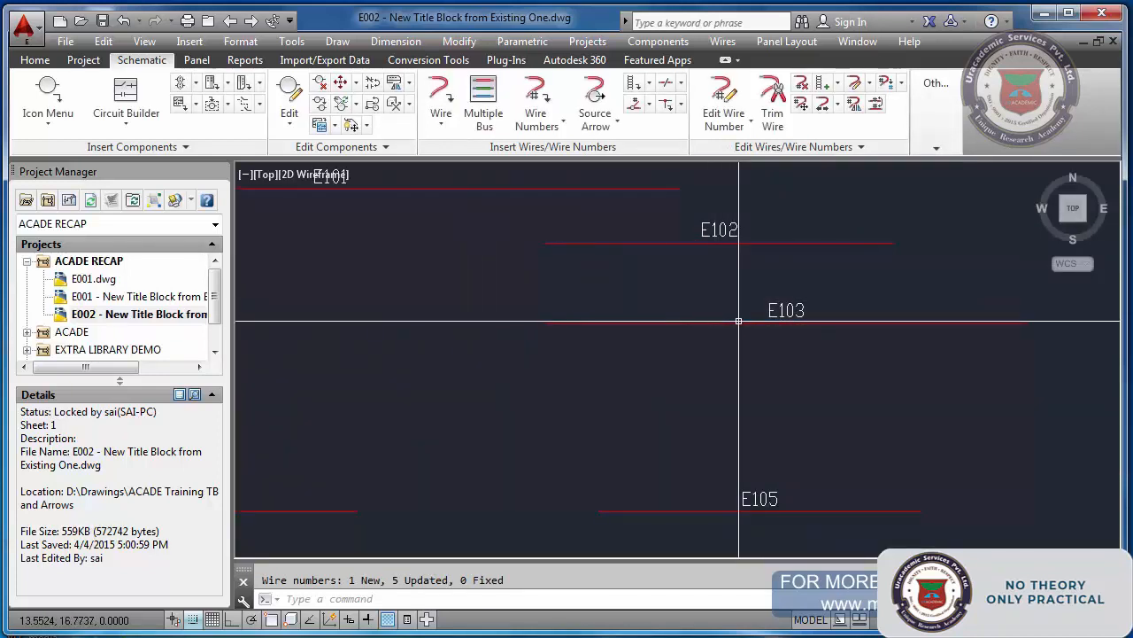
scroll(738, 320, "down", 4)
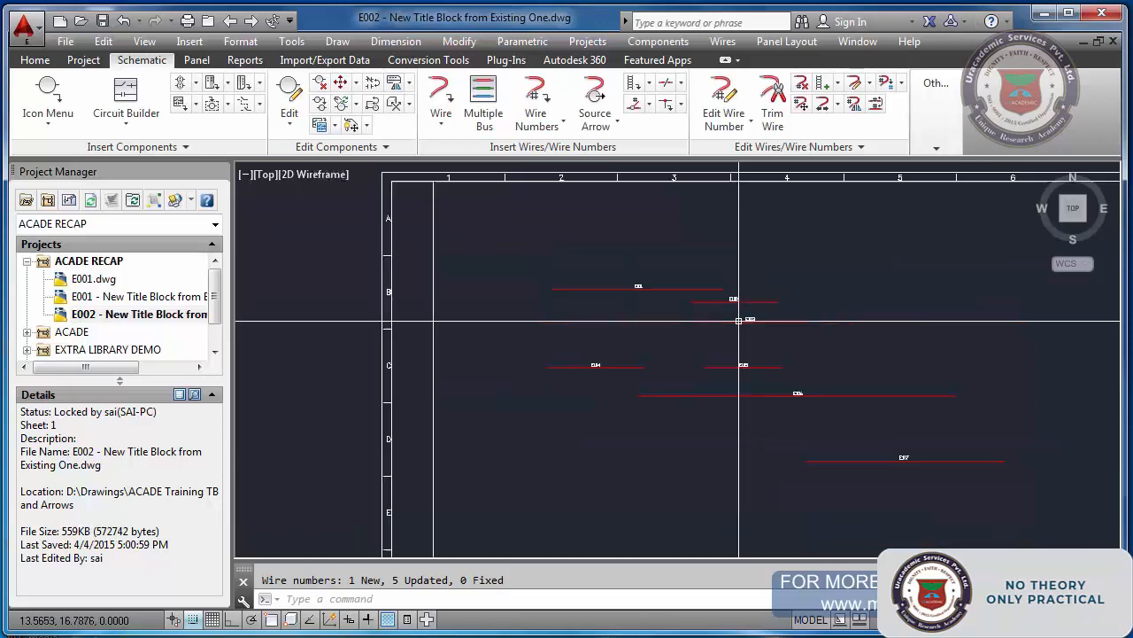
scroll(588, 257, "down", 2)
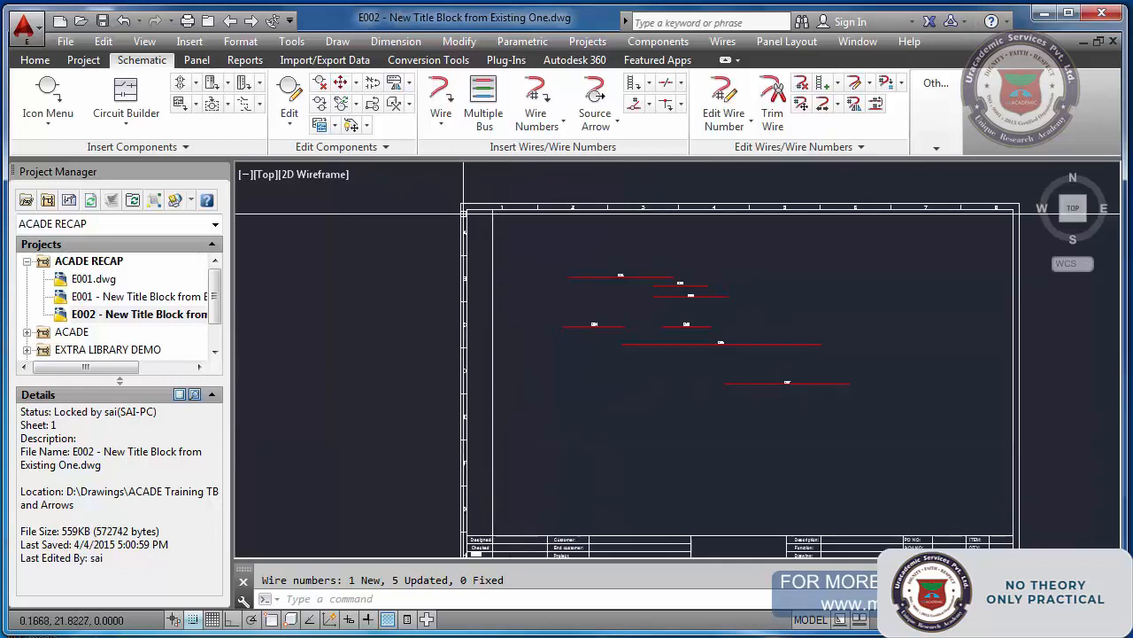
Examine the order of the wire numbers across the drawing, especially the tag on the inserted wire.
scroll(684, 280, "up", 4)
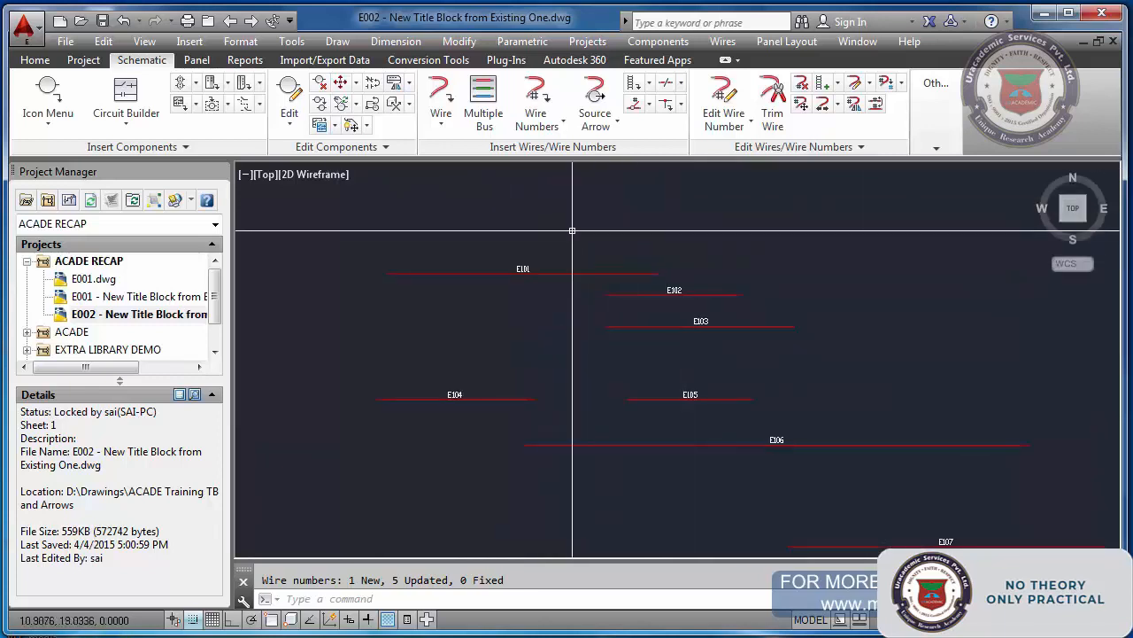
scroll(650, 282, "up", 2)
left_click(648, 288)
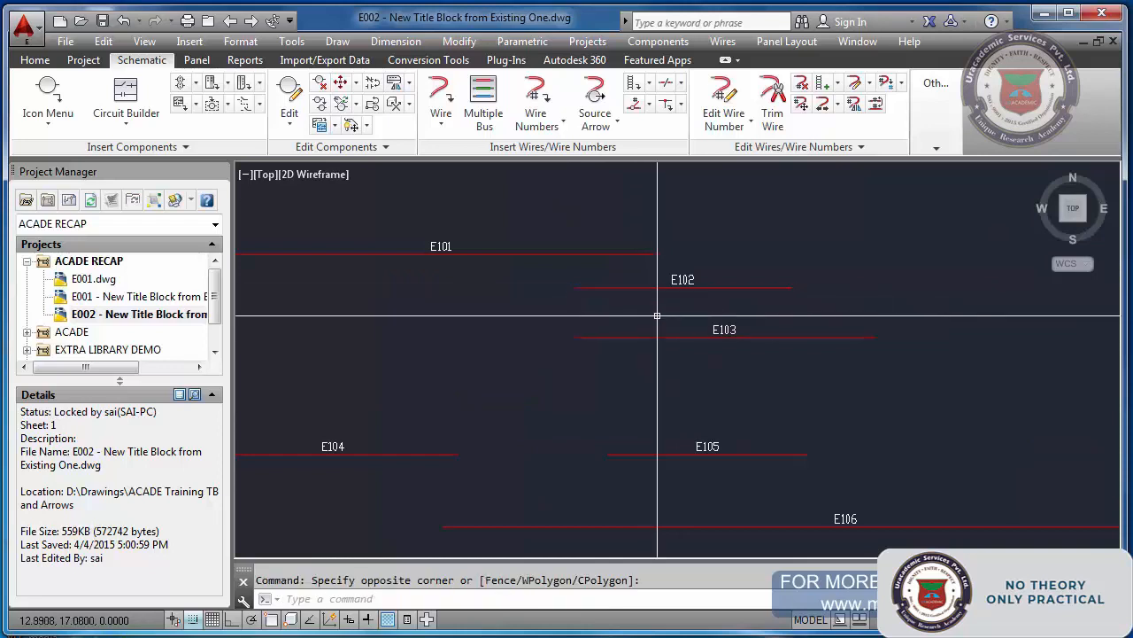
key("Escape")
left_click(688, 286)
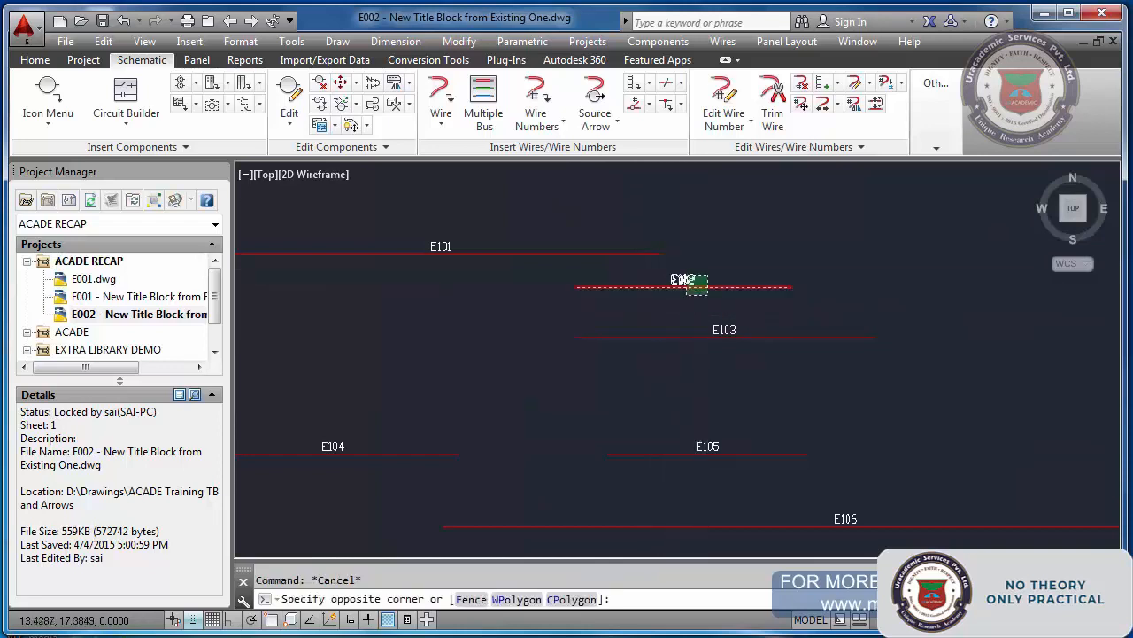
key("Escape")
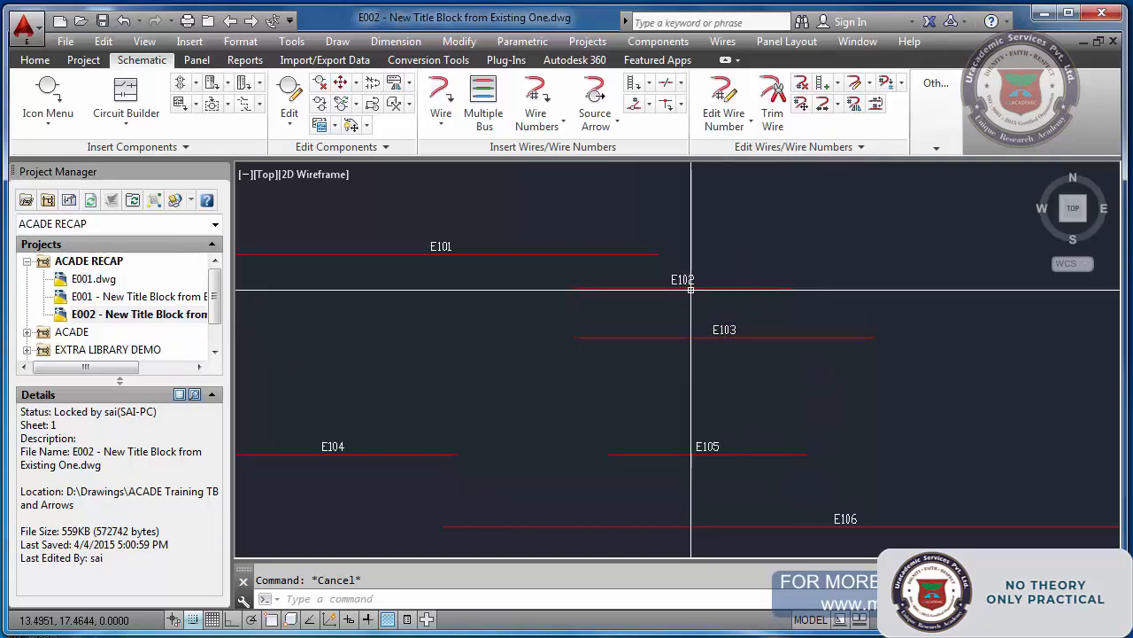
scroll(690, 289, "down", 4)
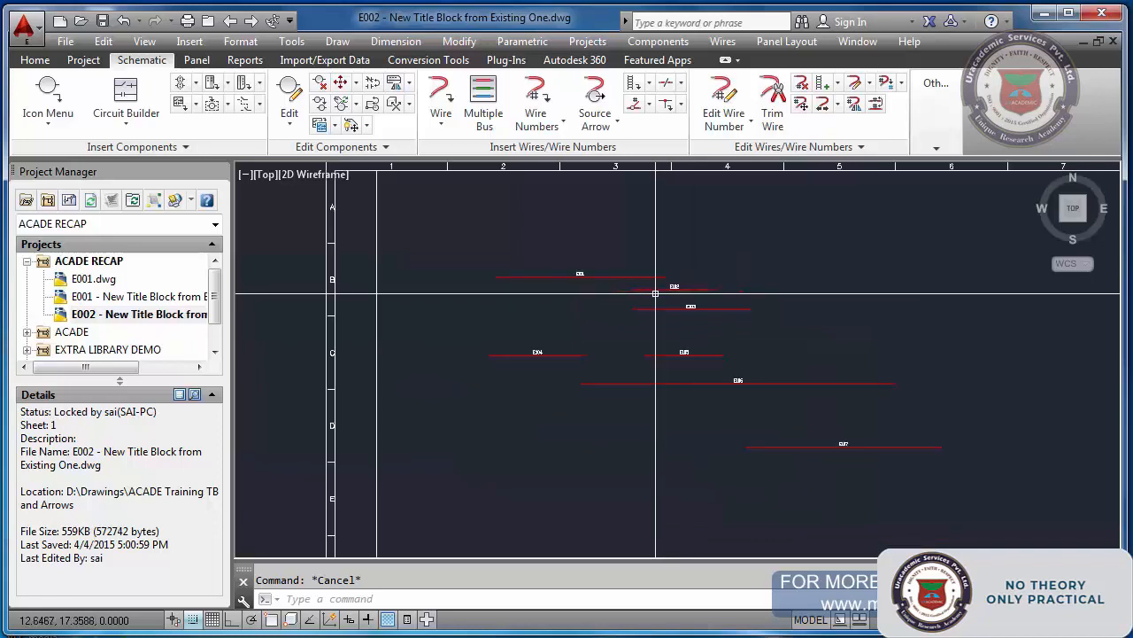
scroll(700, 319, "up", 2)
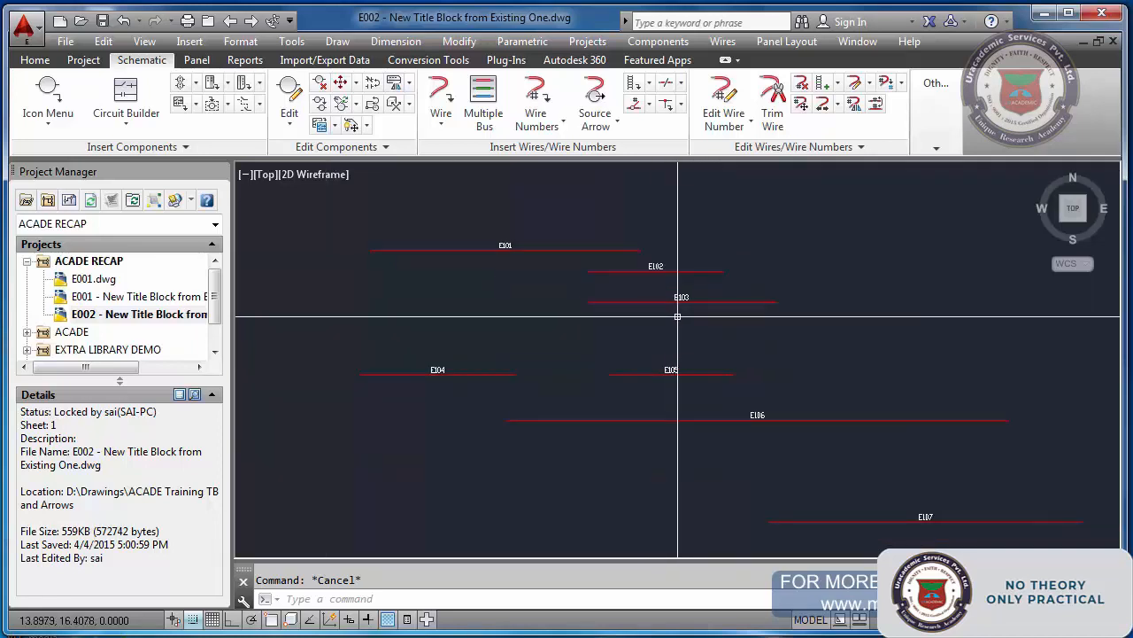
scroll(530, 269, "up", 3)
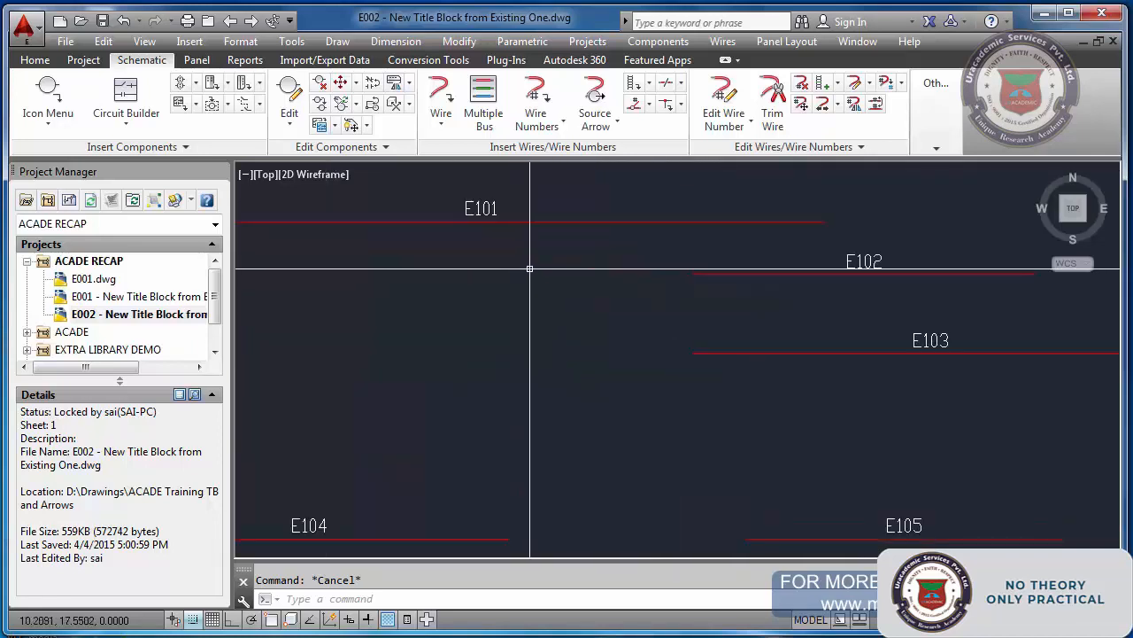
scroll(530, 268, "down", 3)
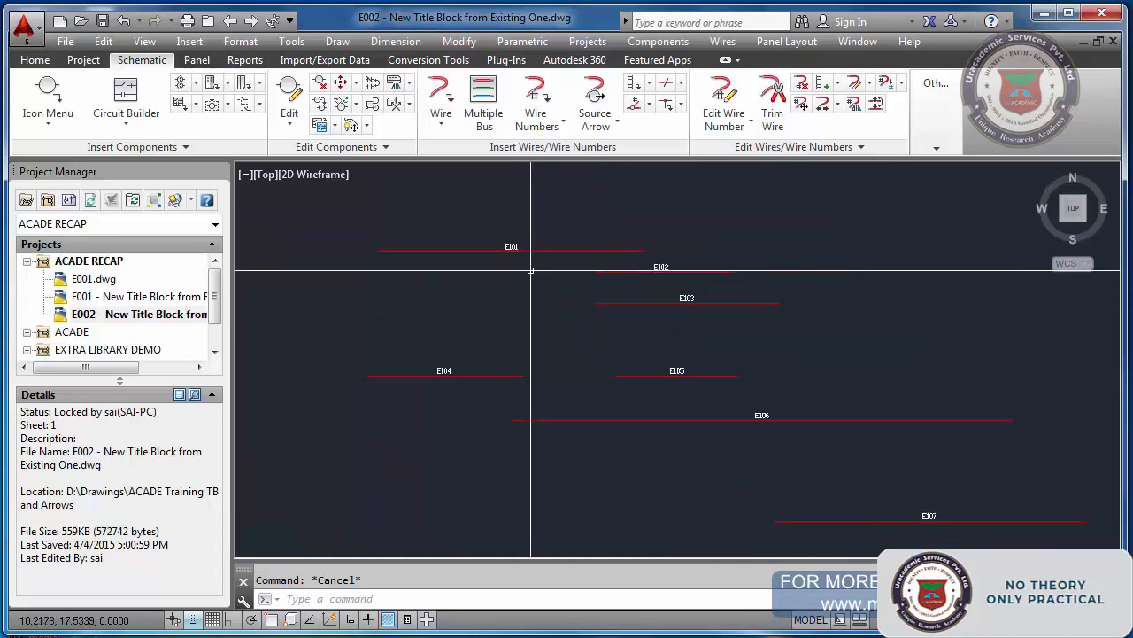
Set the E002 drawing's cross-reference format to [%N] within the same drawing and [%S-%N] between drawings.
right_click(193, 314)
mouse_move(262, 468)
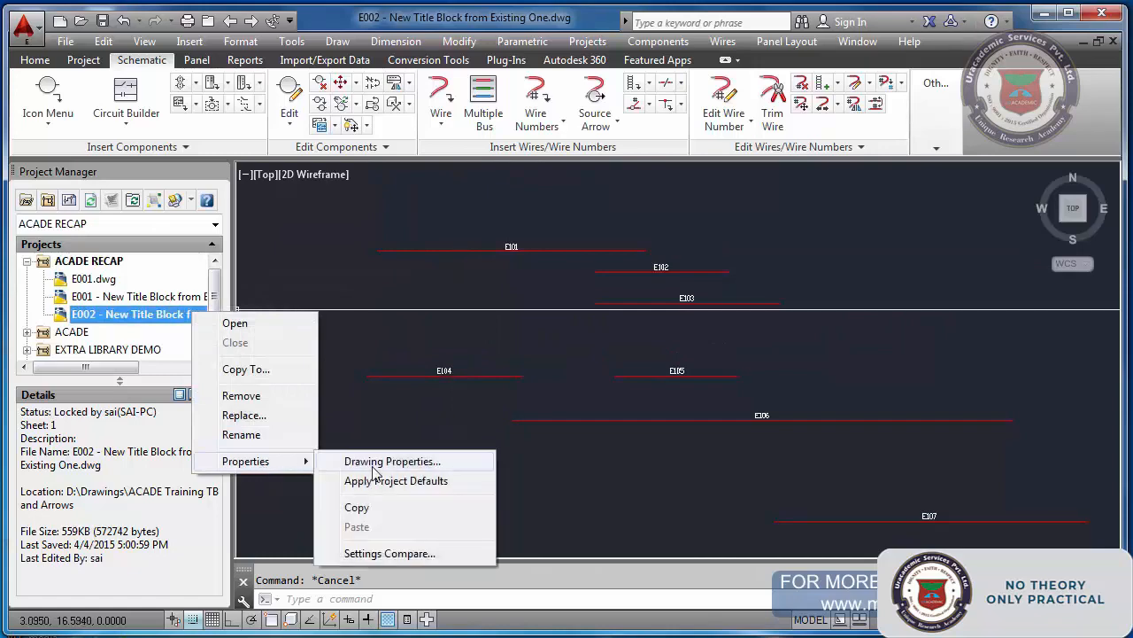
left_click(375, 466)
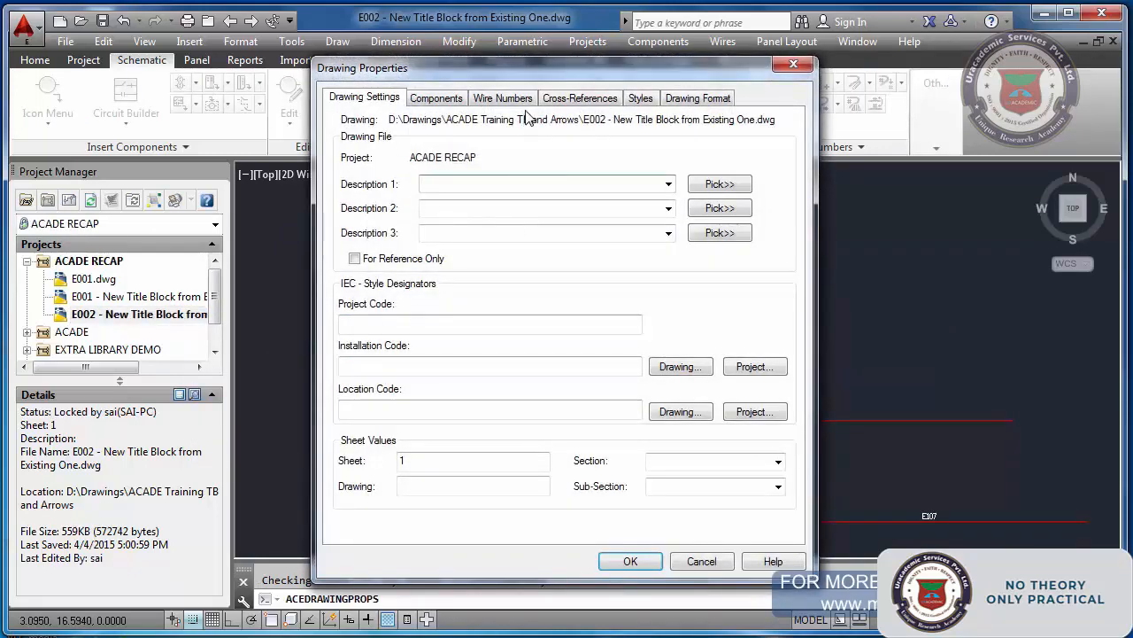
left_click(580, 98)
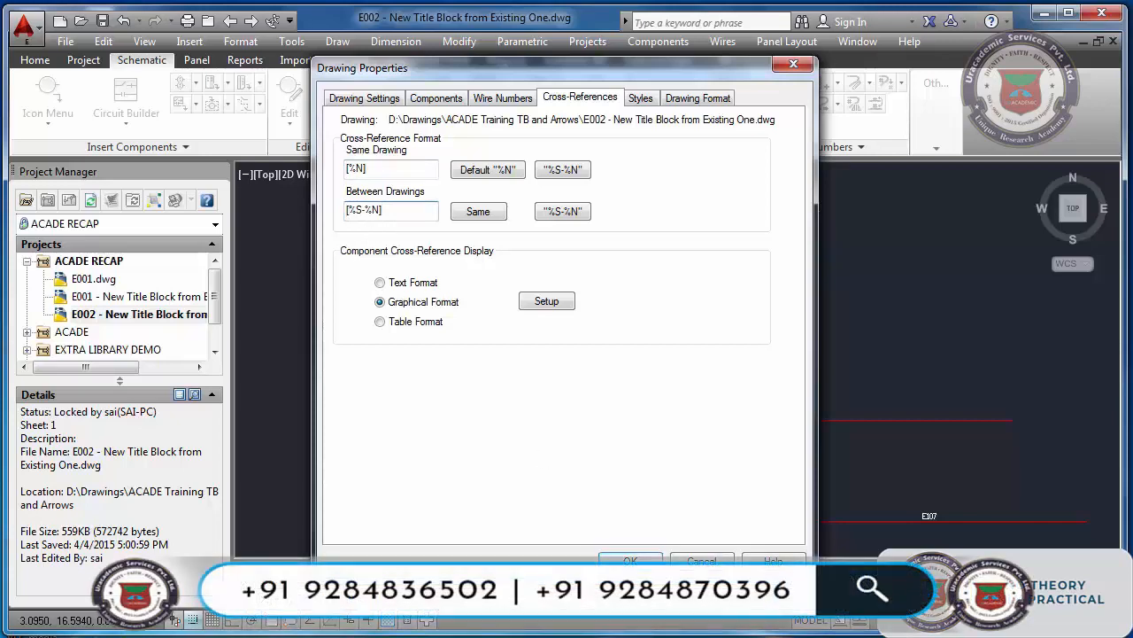
left_click(631, 561)
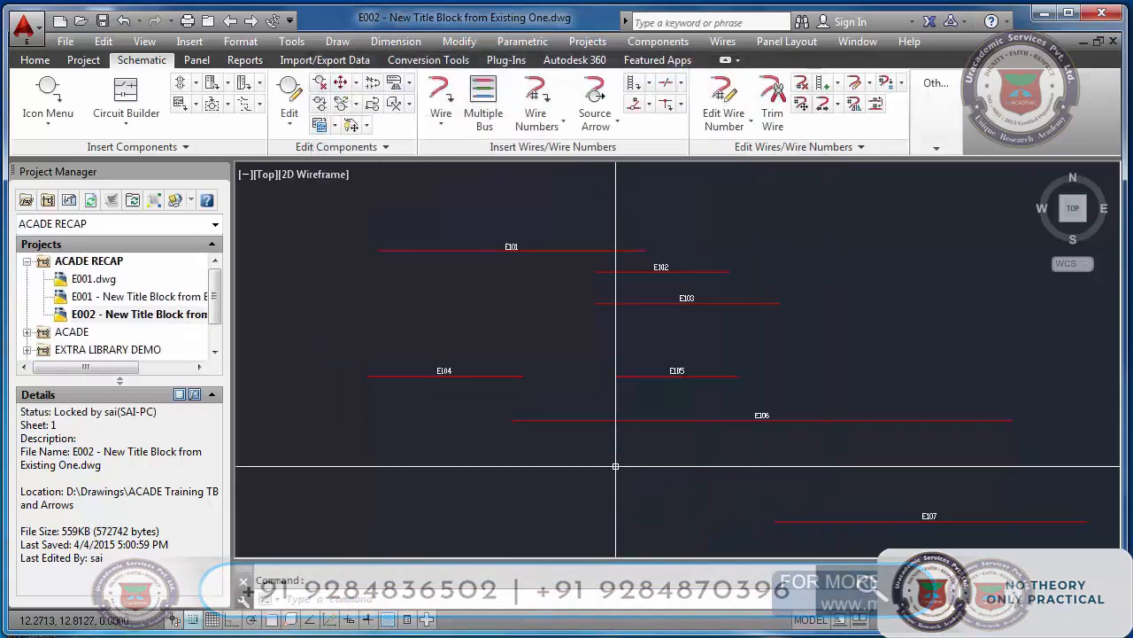
Link the right end of wire E101 to the left end of wire E104 with source and destination arrows, code 1VDC, style 1.
left_click(599, 124)
left_click(626, 157)
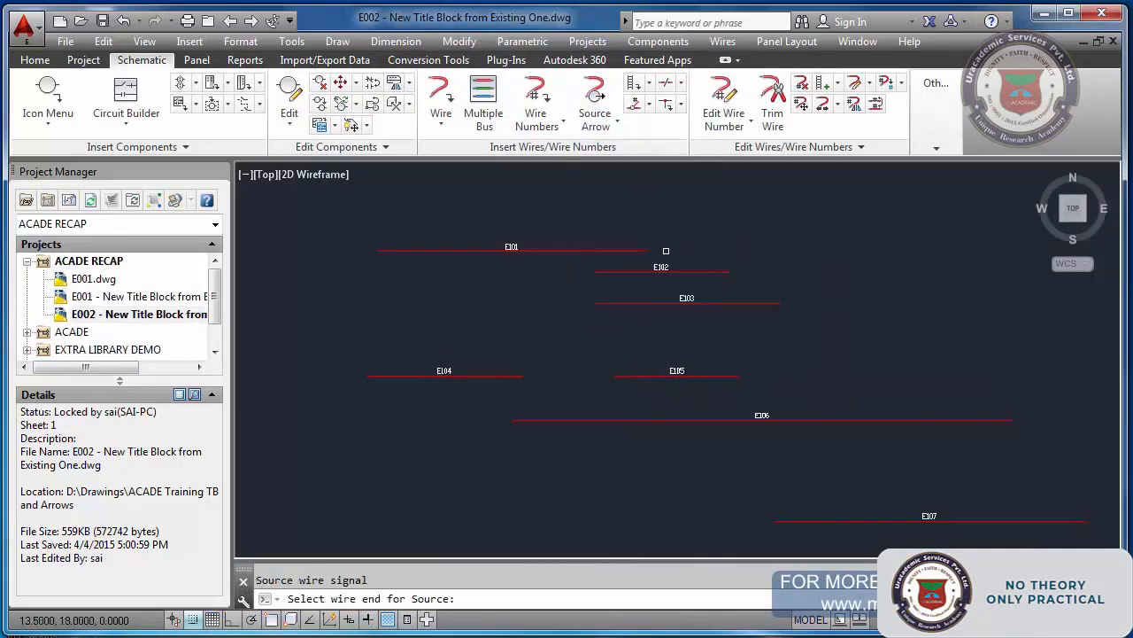
left_click(645, 251)
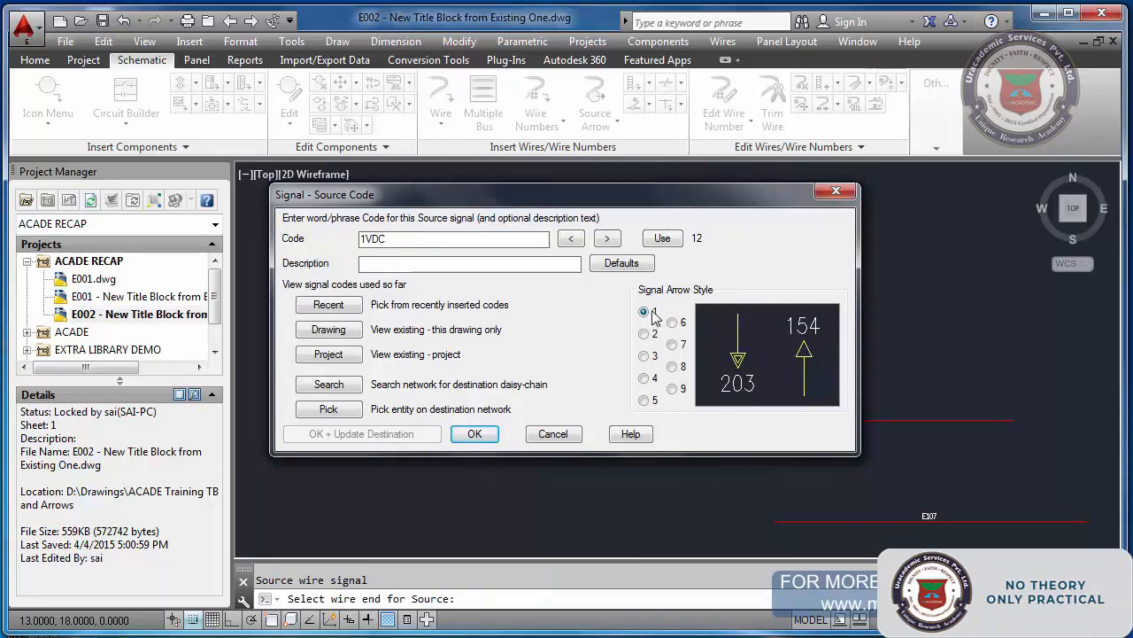
left_click(475, 434)
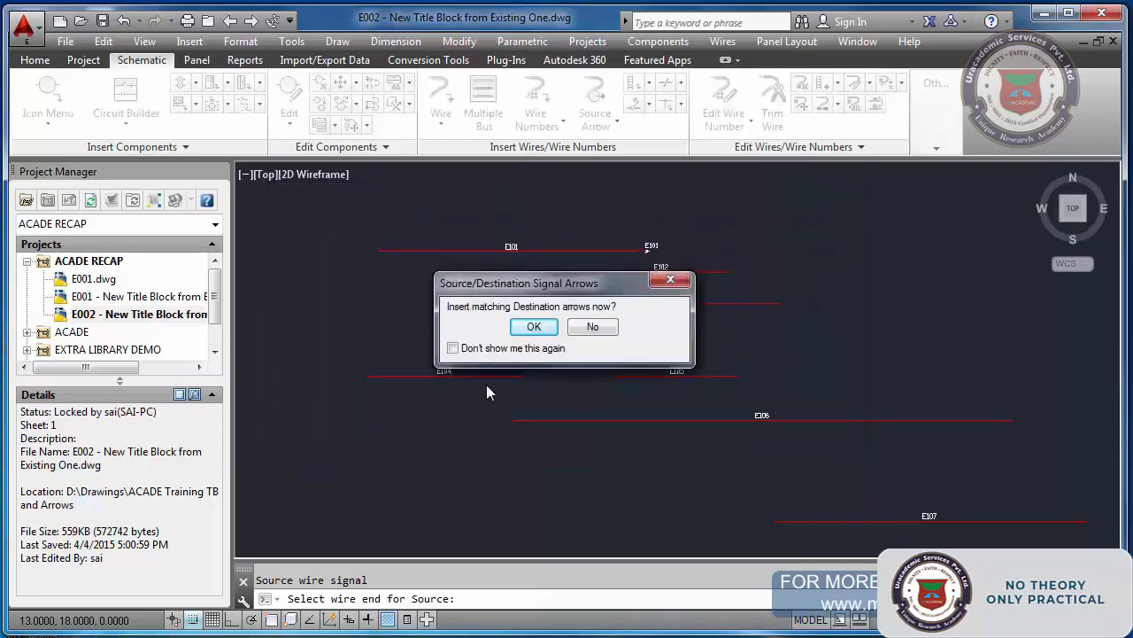
left_click(534, 328)
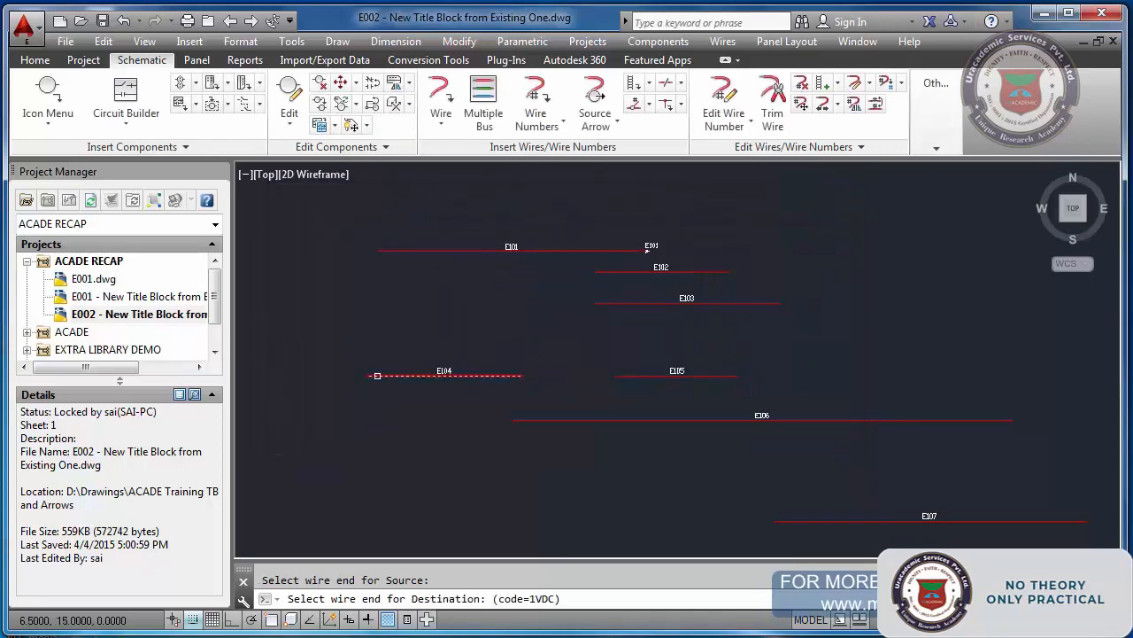
left_click(377, 375)
Examine the wire numbers and cross-reference texts at the source and destination arrows of the 1VDC signal.
scroll(630, 275, "up", 2)
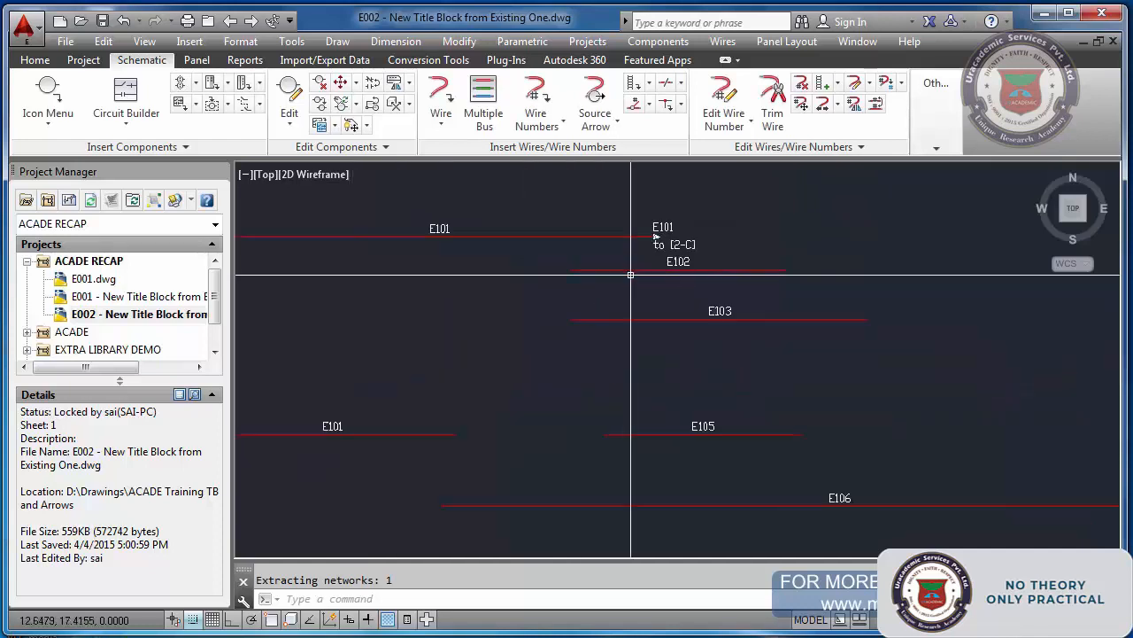
scroll(676, 272, "up", 2)
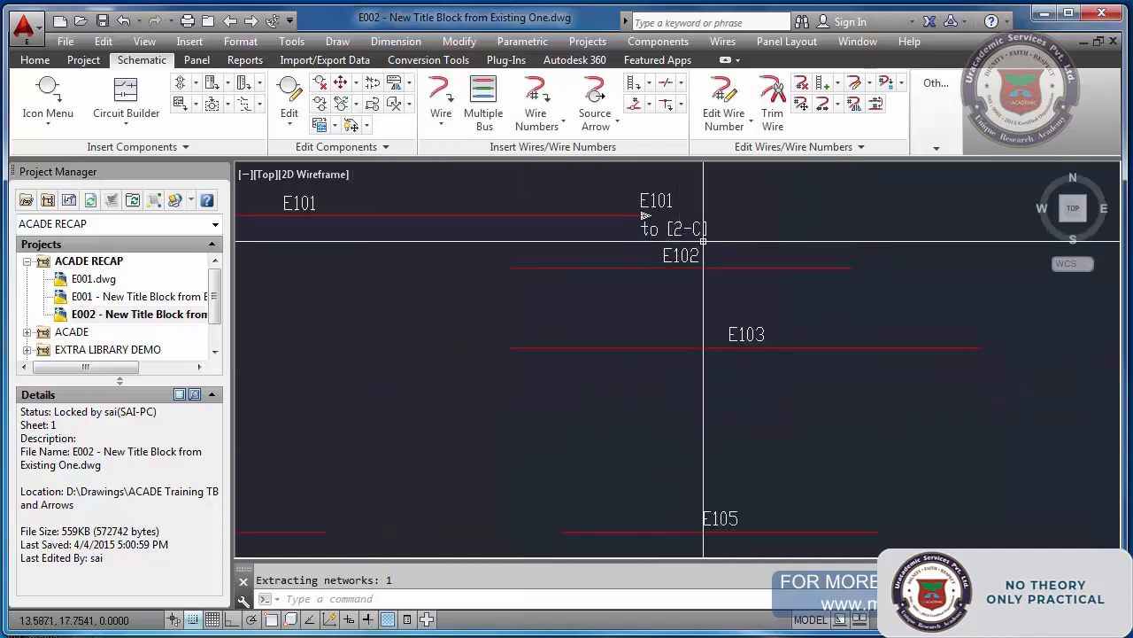
scroll(703, 240, "down", 1)
scroll(708, 240, "up", 3)
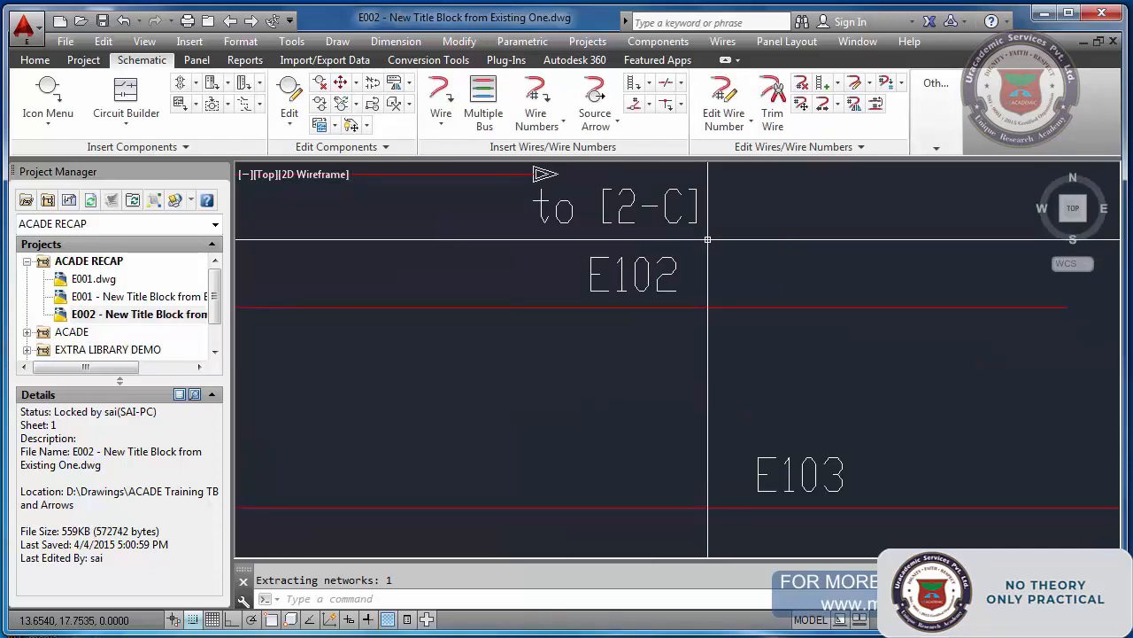
scroll(707, 239, "down", 3)
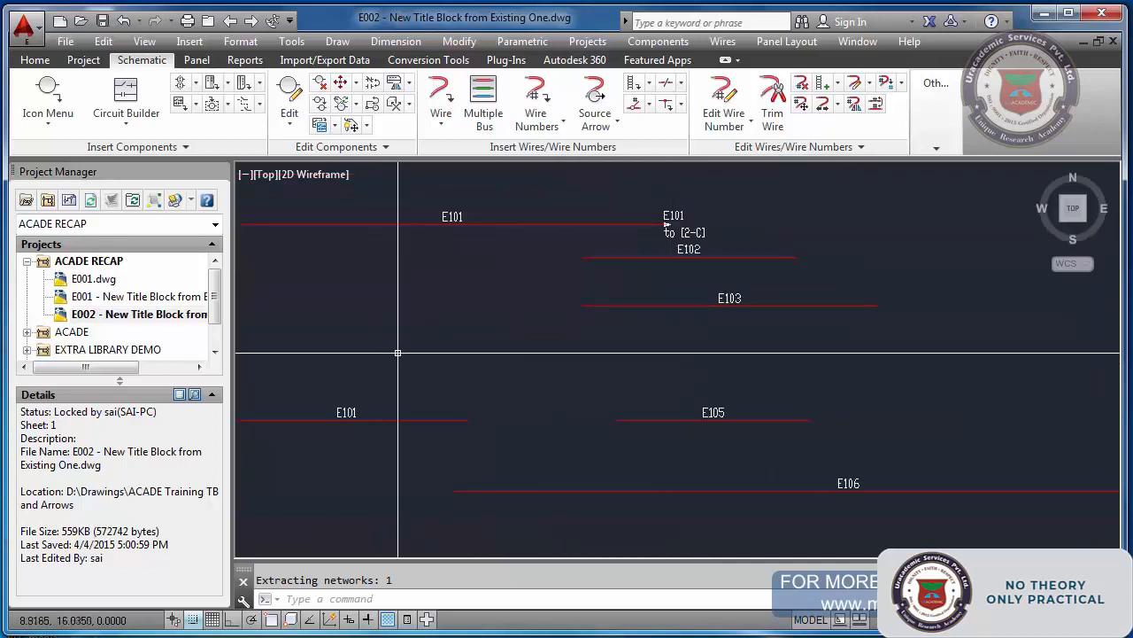
scroll(403, 354, "down", 3)
scroll(411, 373, "up", 3)
scroll(413, 336, "down", 1)
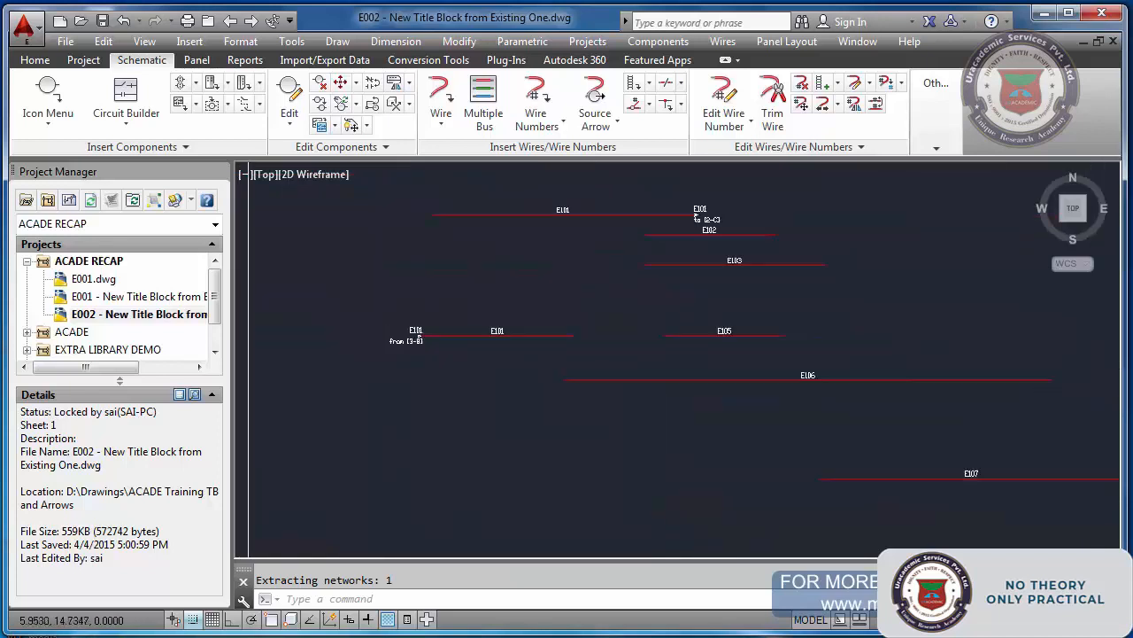
scroll(412, 345, "up", 2)
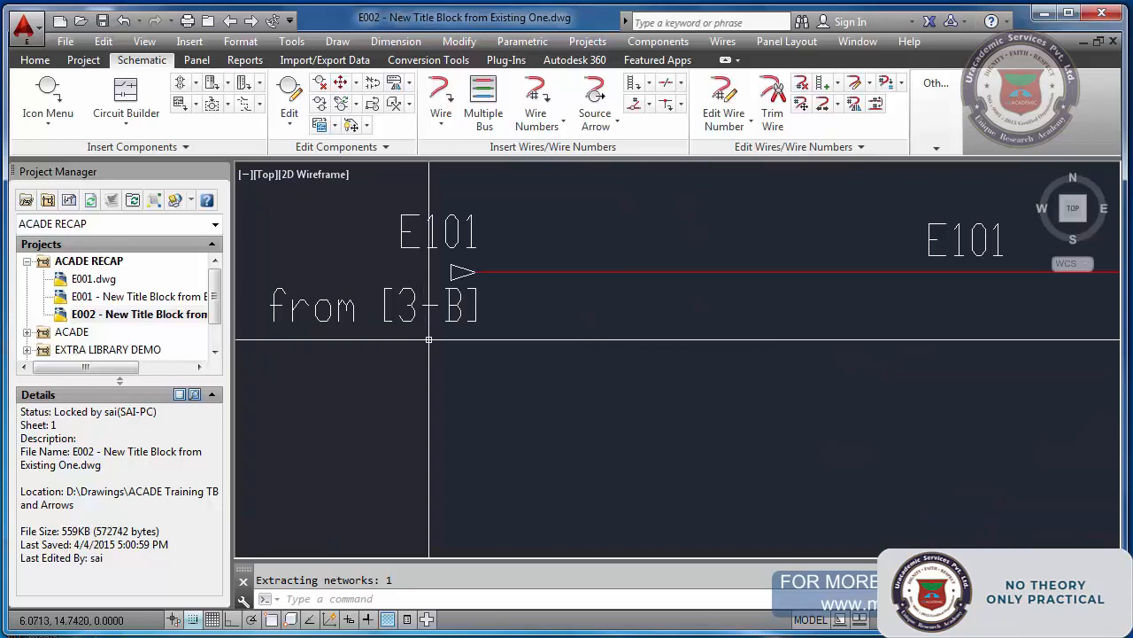
scroll(425, 345, "down", 2)
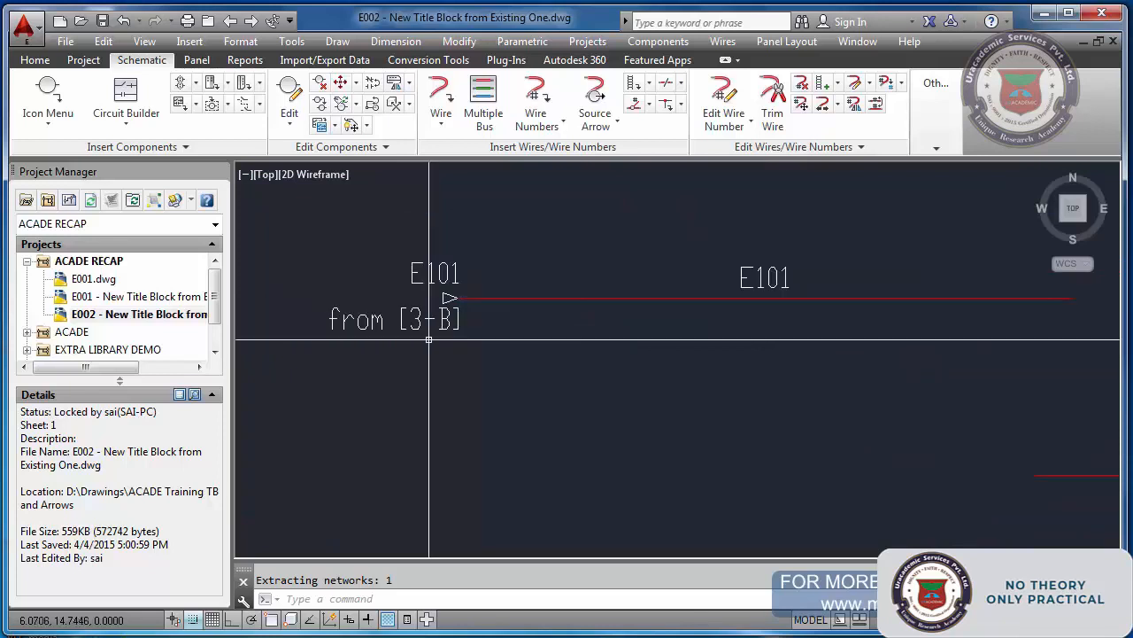
scroll(355, 333, "up", 2)
scroll(355, 334, "down", 5)
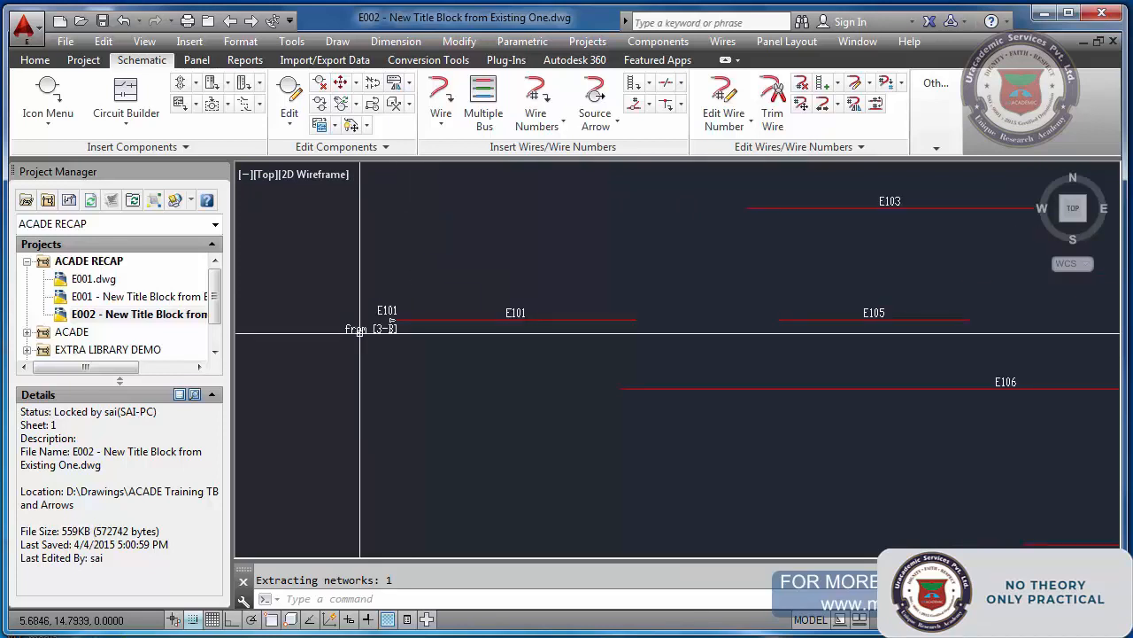
Link the right end of wire E102 to the left end of wire E106 with source and destination arrows, code 110P, style 2.
left_click(595, 100)
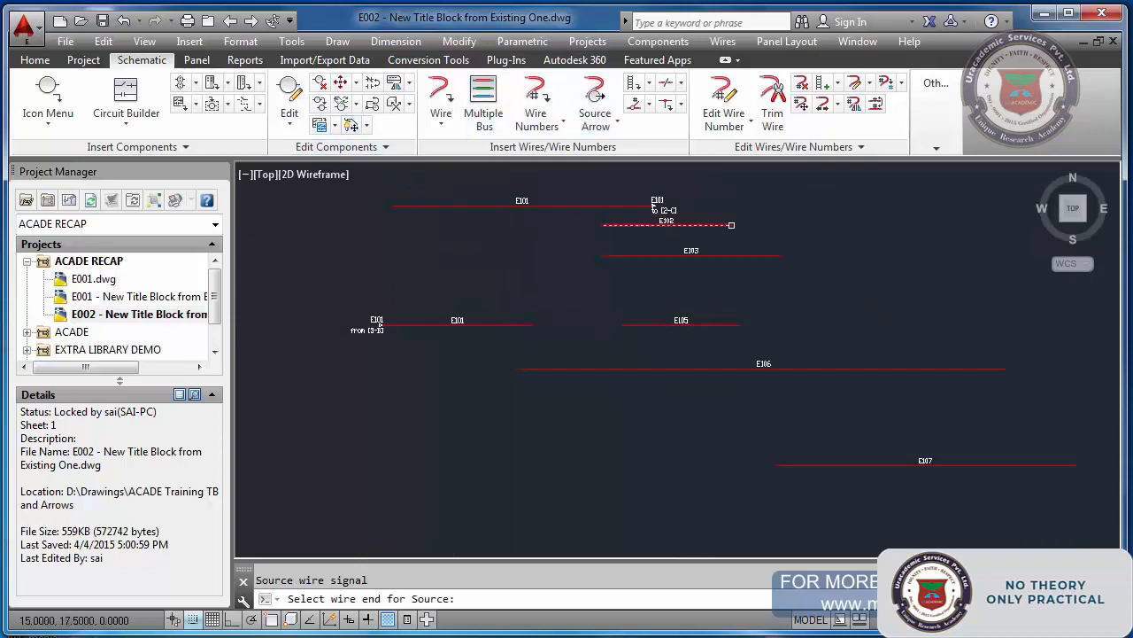
left_click(732, 224)
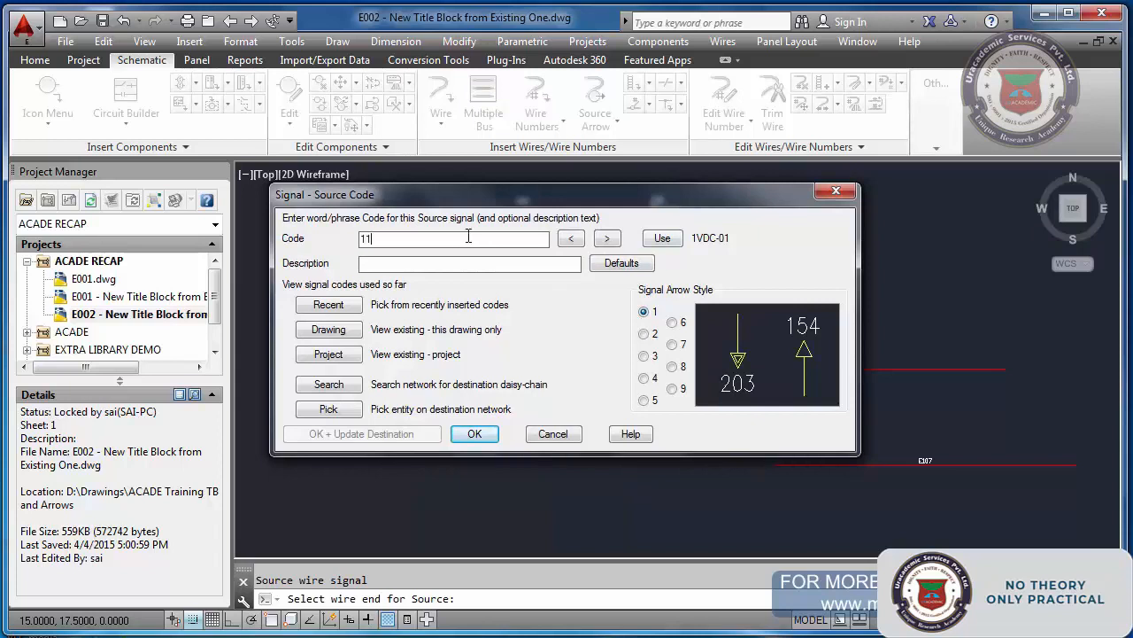
left_click(645, 335)
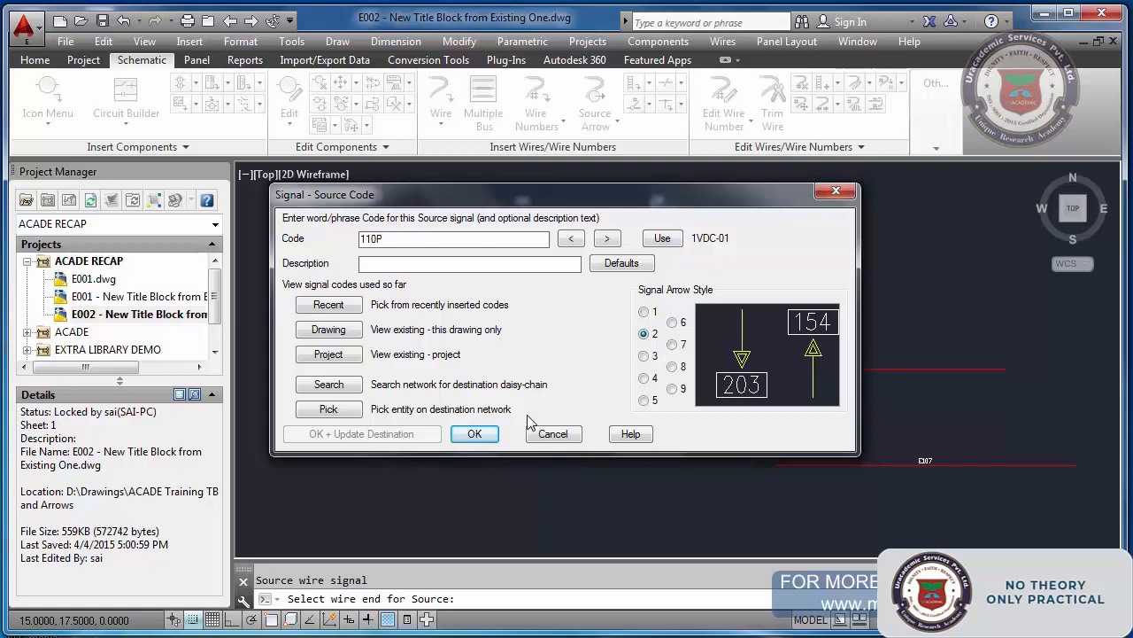
left_click(475, 434)
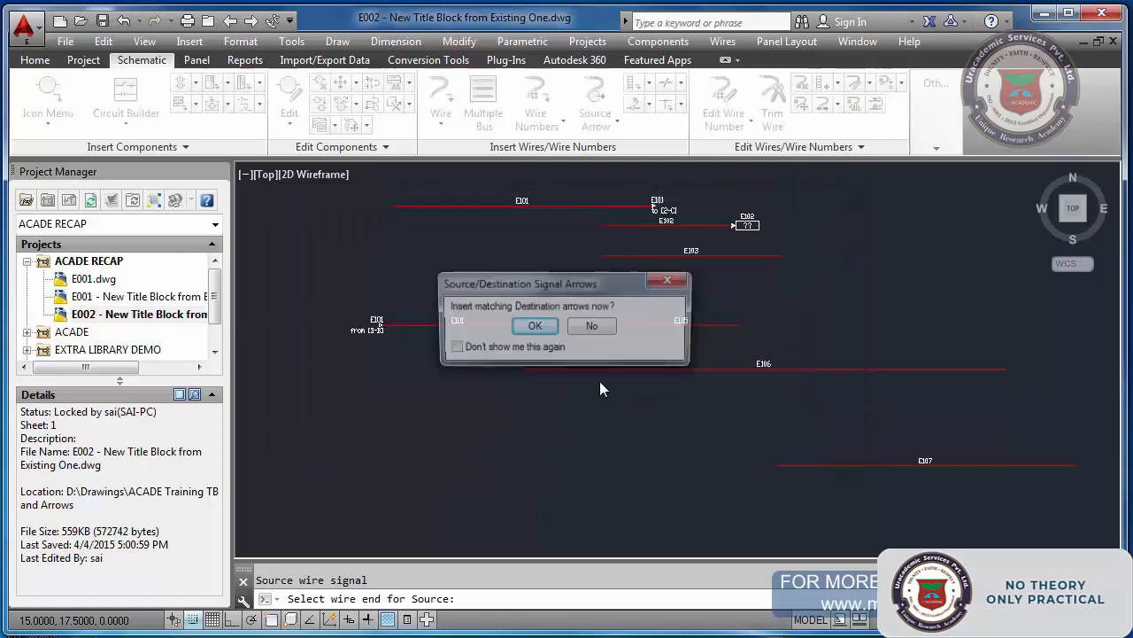
left_click(556, 327)
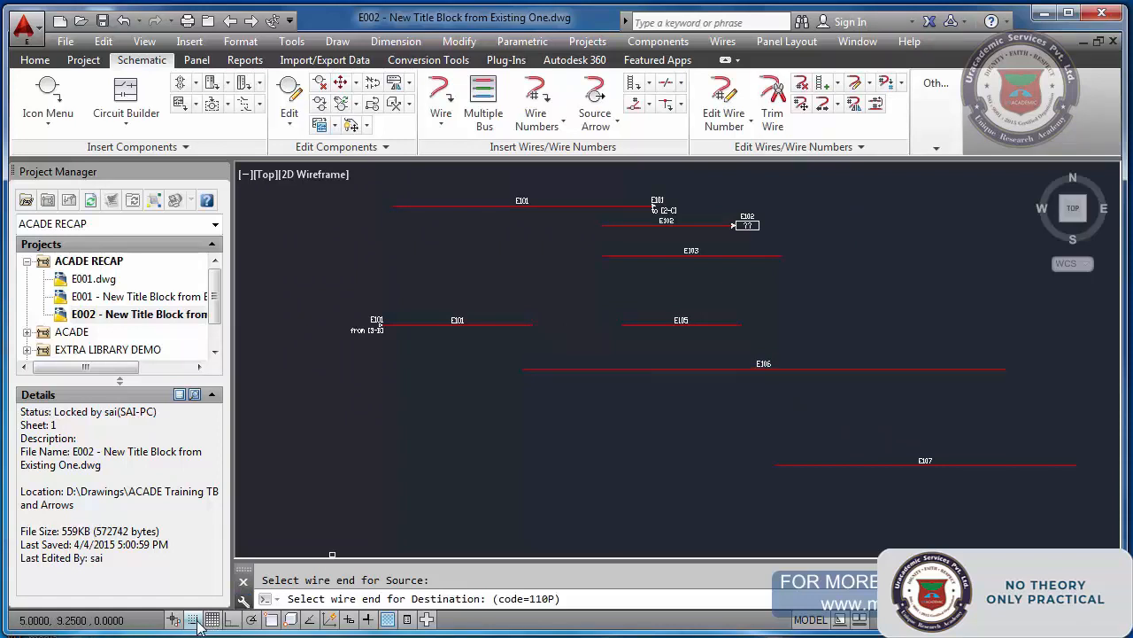
left_click(524, 368)
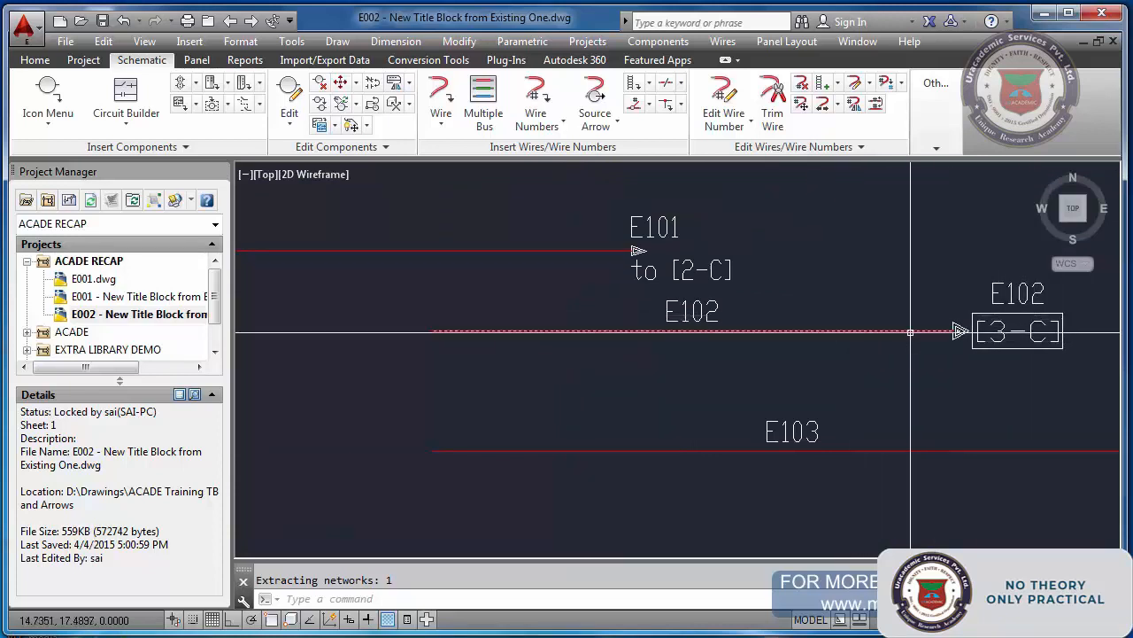
Link the right end of wire E103 to the left end of wire E107 with source and destination arrows, code 220P, style 3.
scroll(812, 293, "down", 2)
scroll(812, 293, "down", 2)
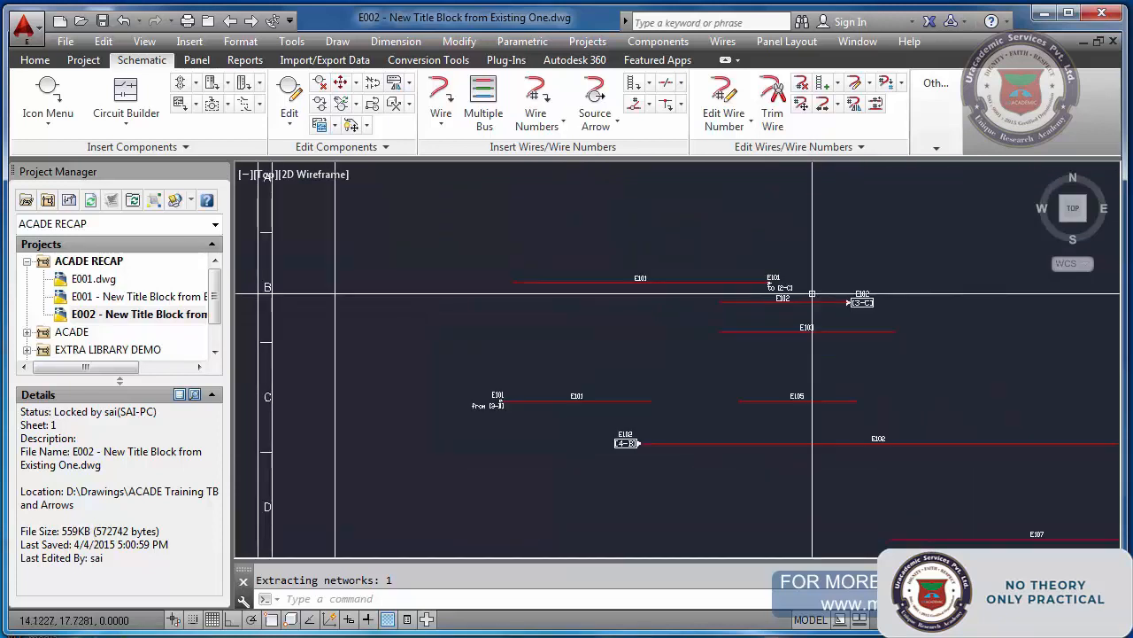
left_click(600, 96)
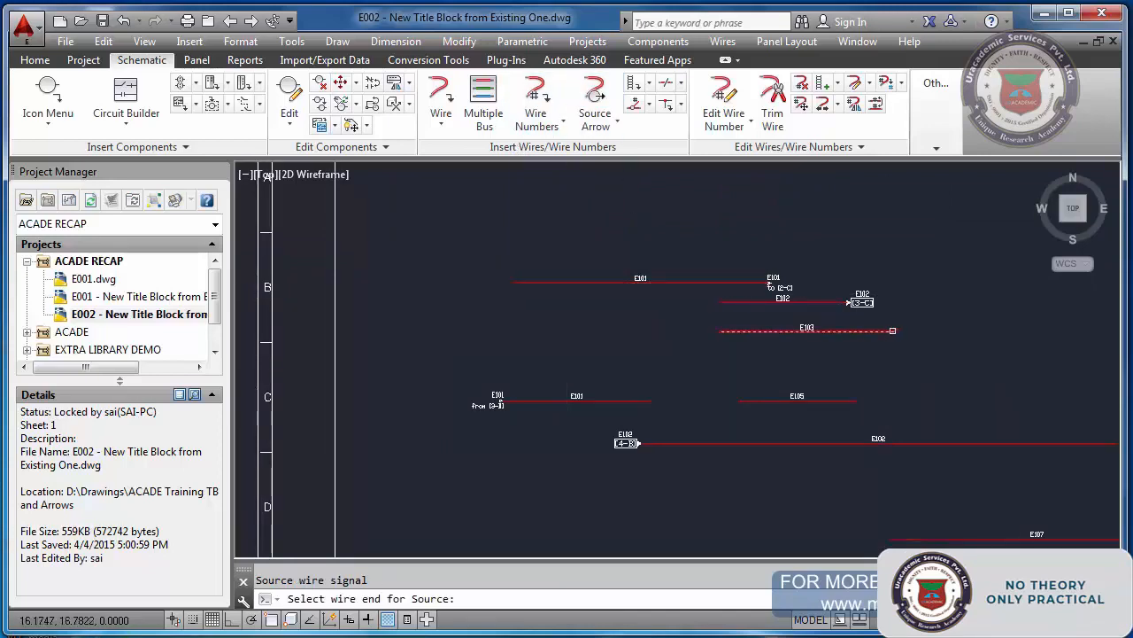
left_click(893, 330)
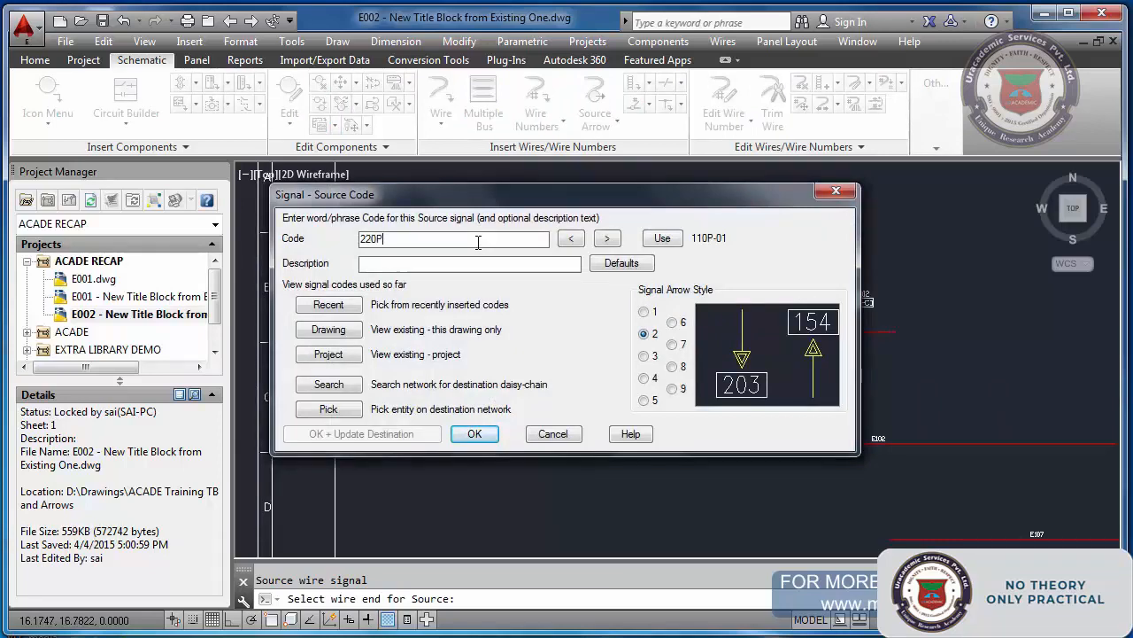
left_click(644, 356)
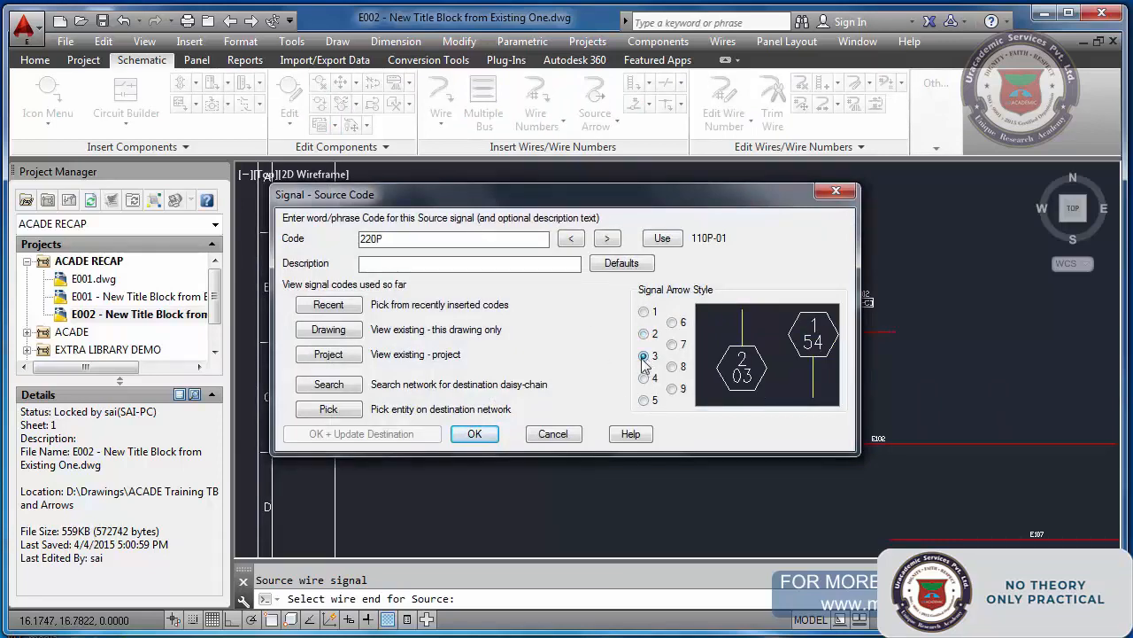
left_click(475, 434)
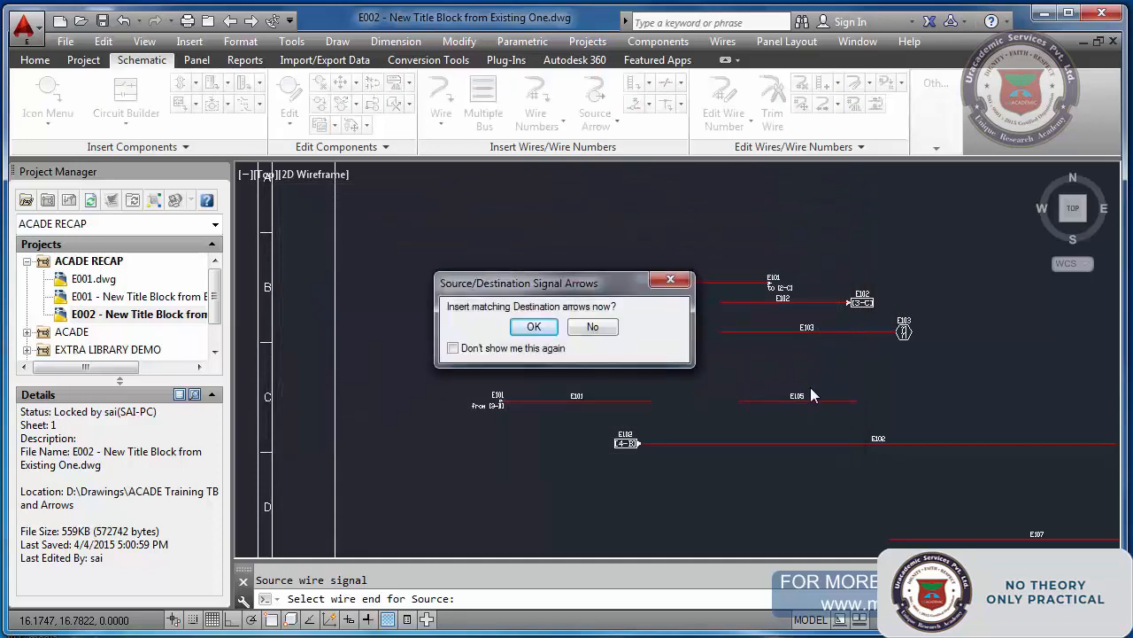
left_click(534, 328)
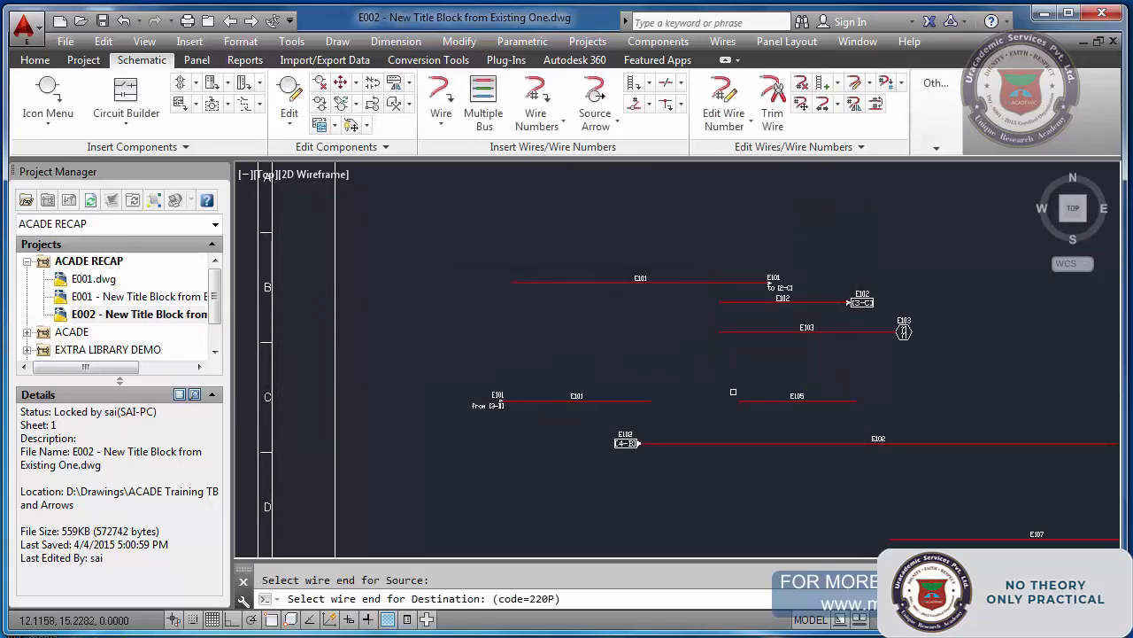
scroll(738, 397, "down", 5)
scroll(797, 446, "up", 5)
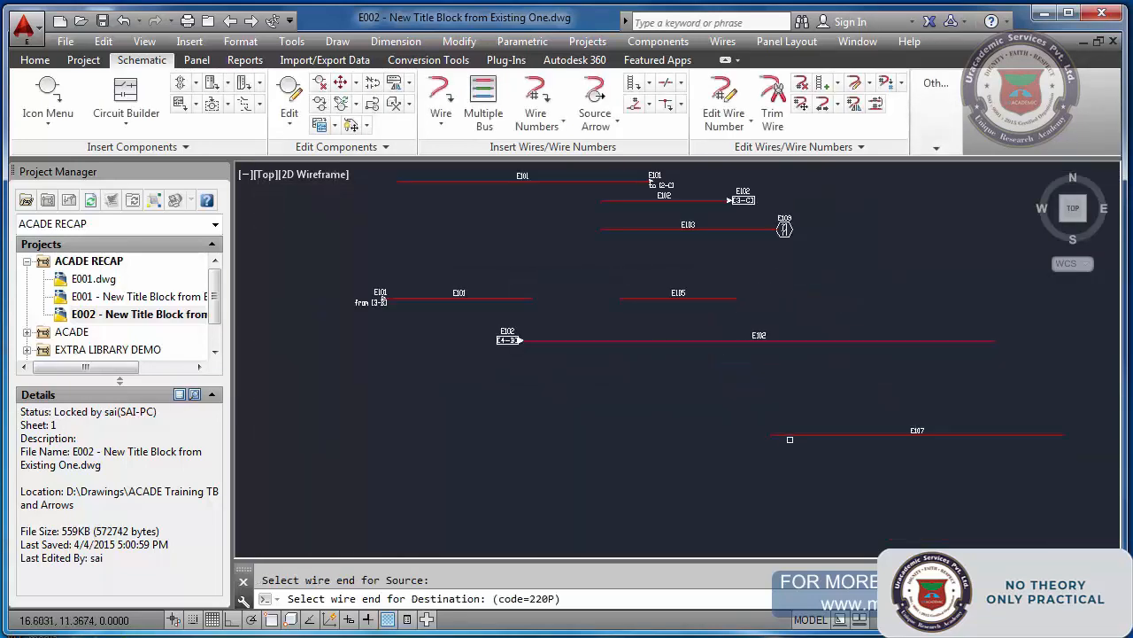
left_click(775, 437)
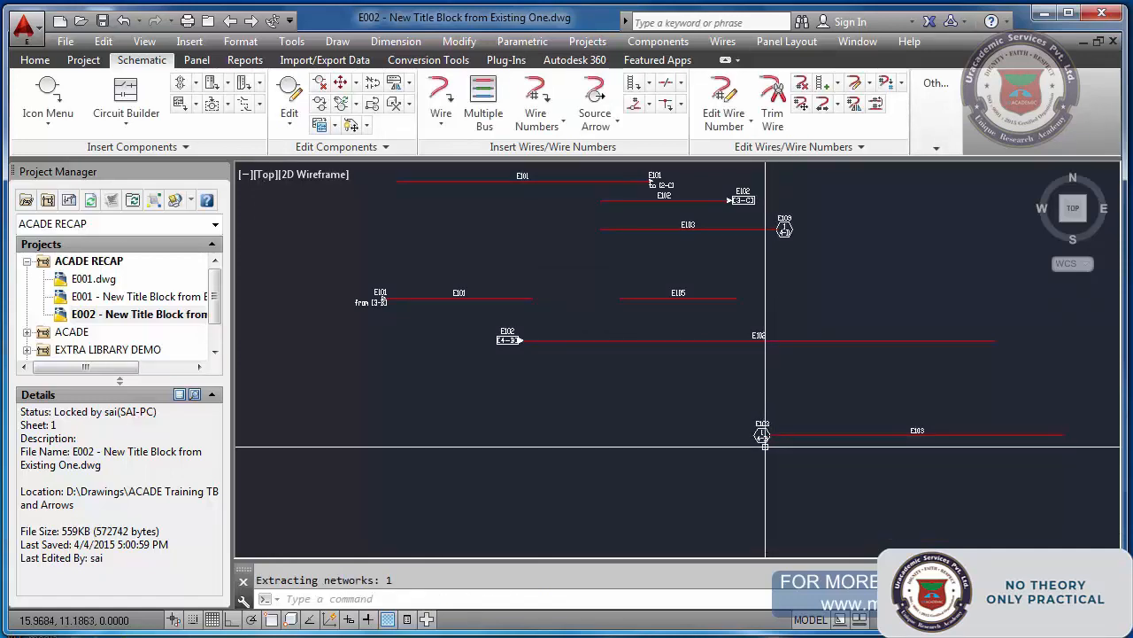
Draw a new horizontal wire below the lowest wire, near row E of the sheet.
scroll(770, 444, "down", 6)
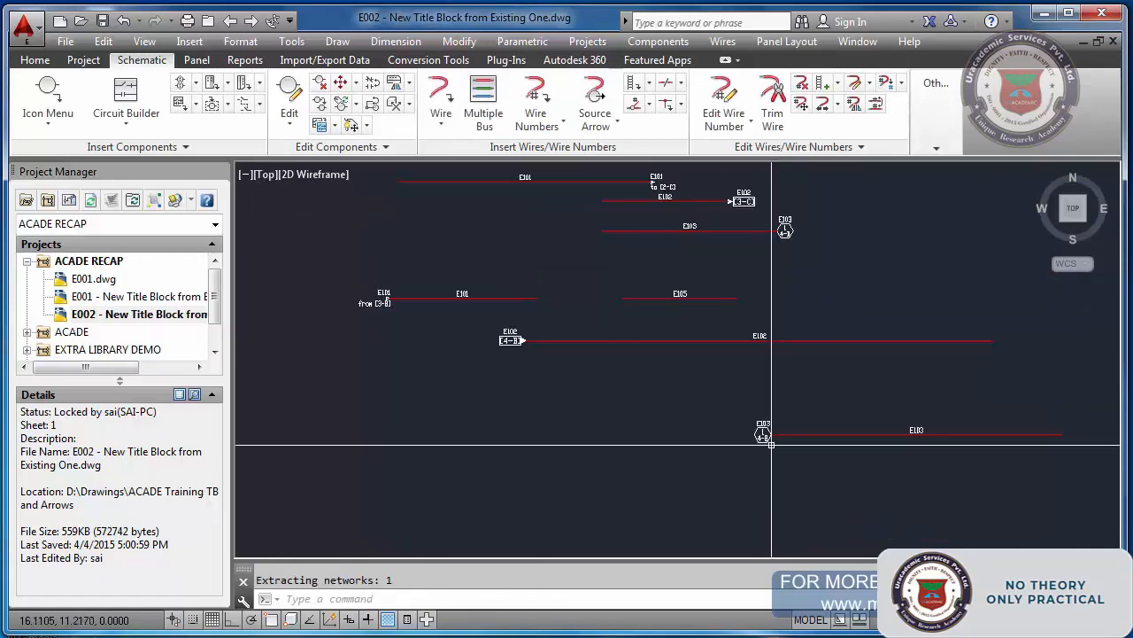
scroll(740, 413, "down", 4)
scroll(711, 382, "up", 5)
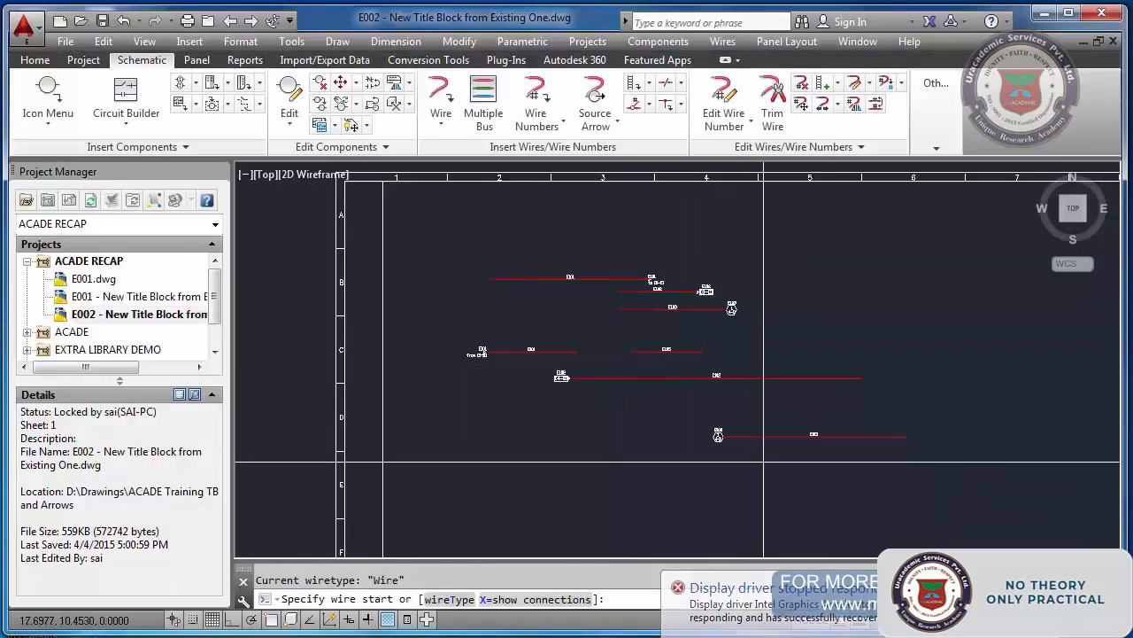
left_click(791, 470)
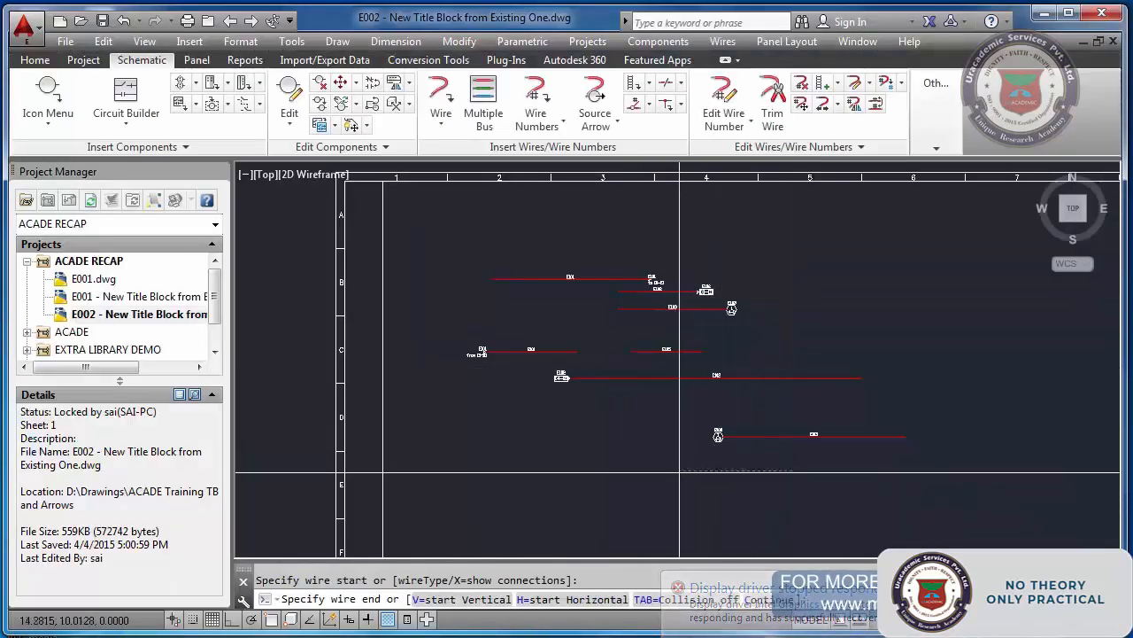
left_click(679, 470)
key("Escape")
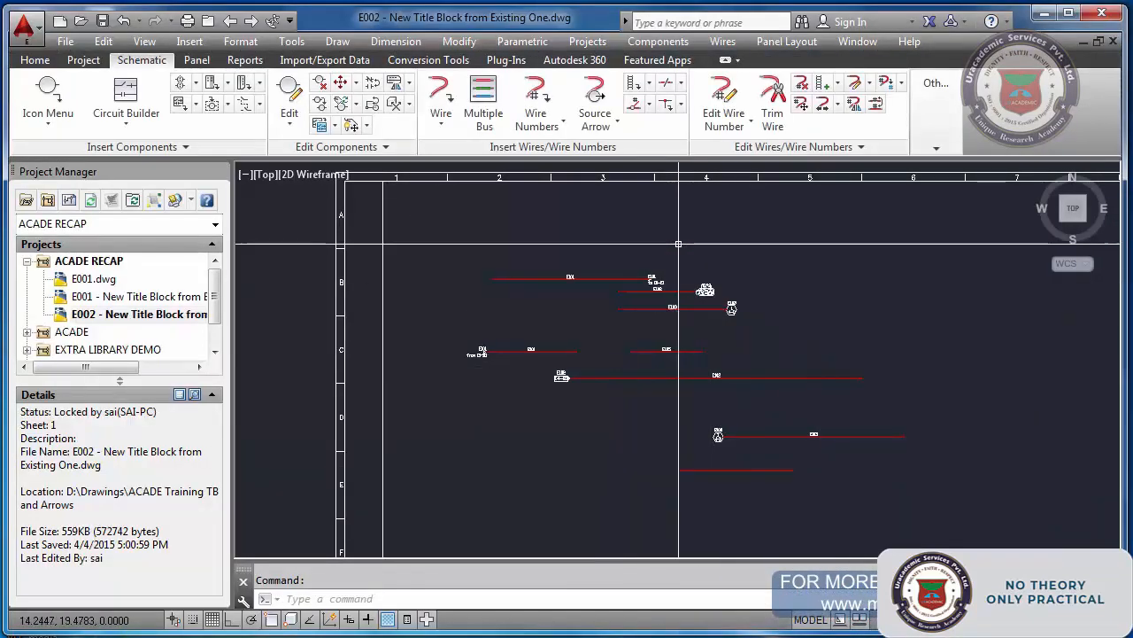
Link the right end of wire E105 to the left end of the lowest wire with source and destination arrows, code 220N, style 4.
left_click(594, 98)
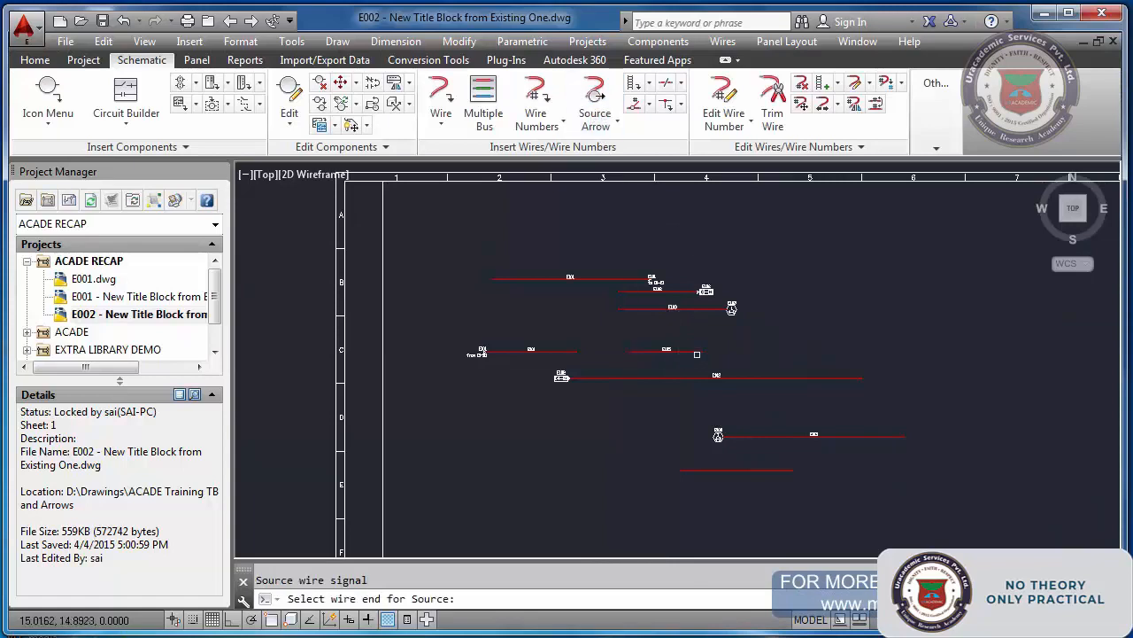
left_click(699, 353)
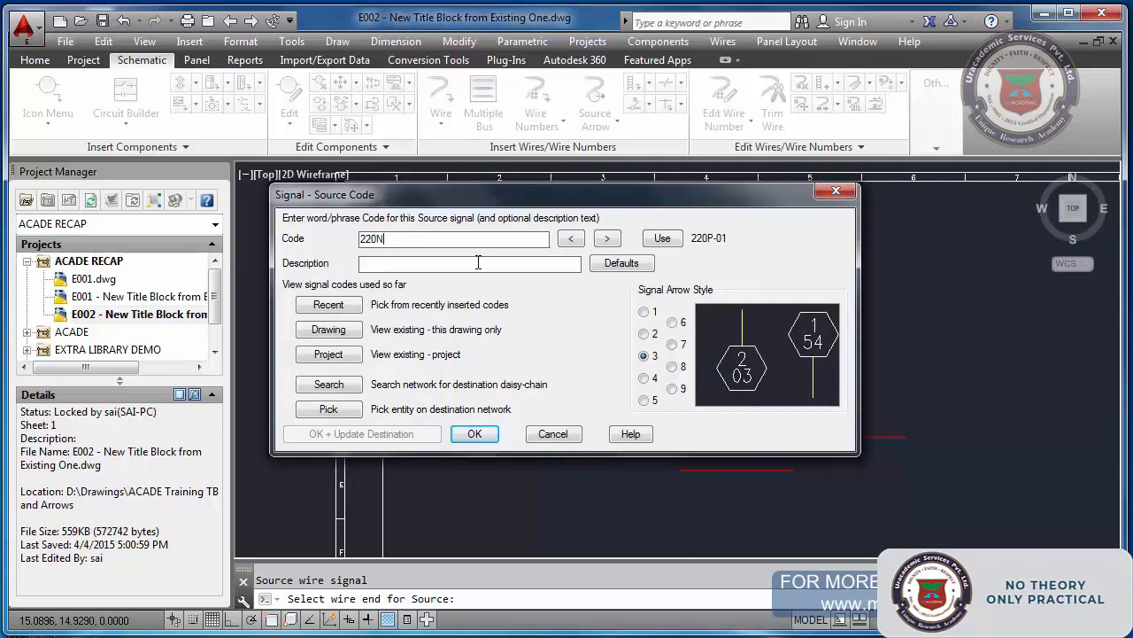
left_click(643, 378)
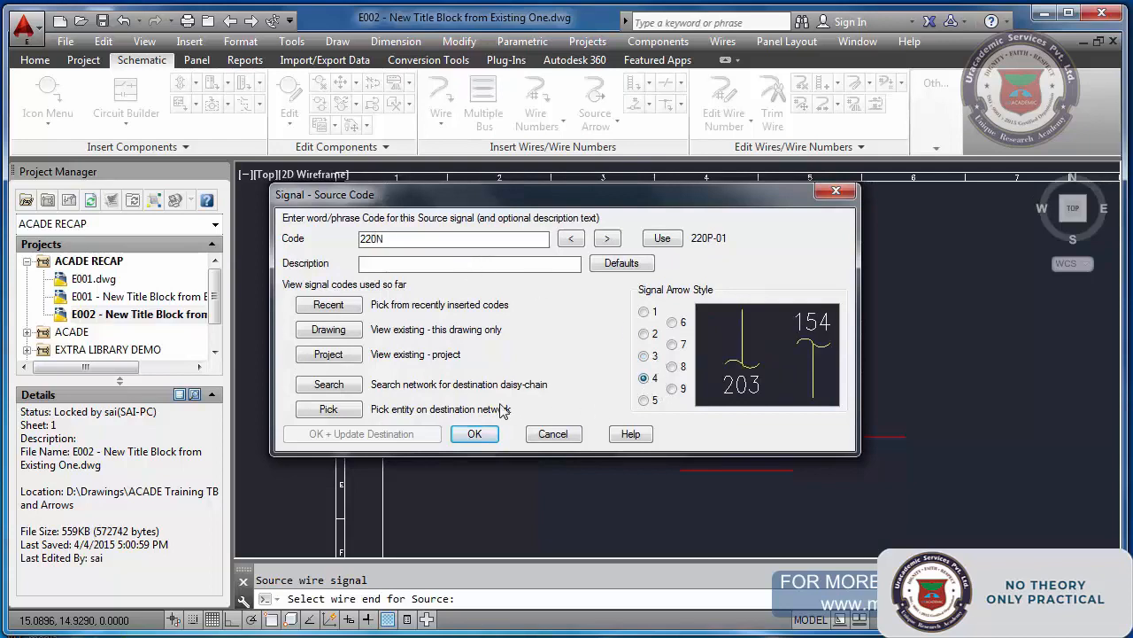
left_click(472, 433)
left_click(534, 327)
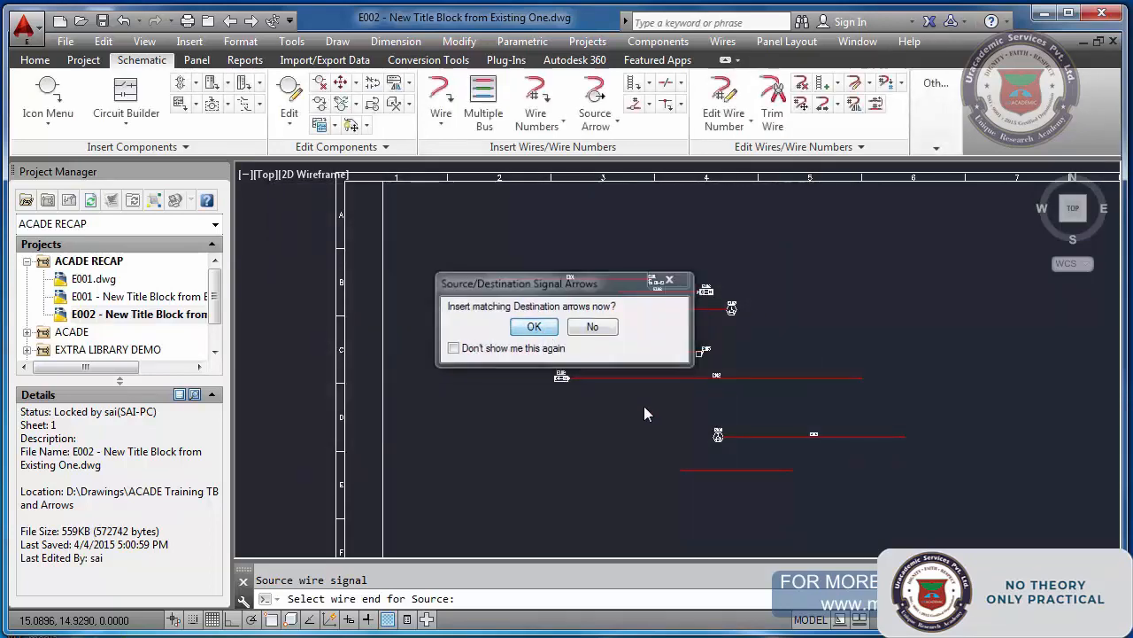
scroll(683, 469, "up", 2)
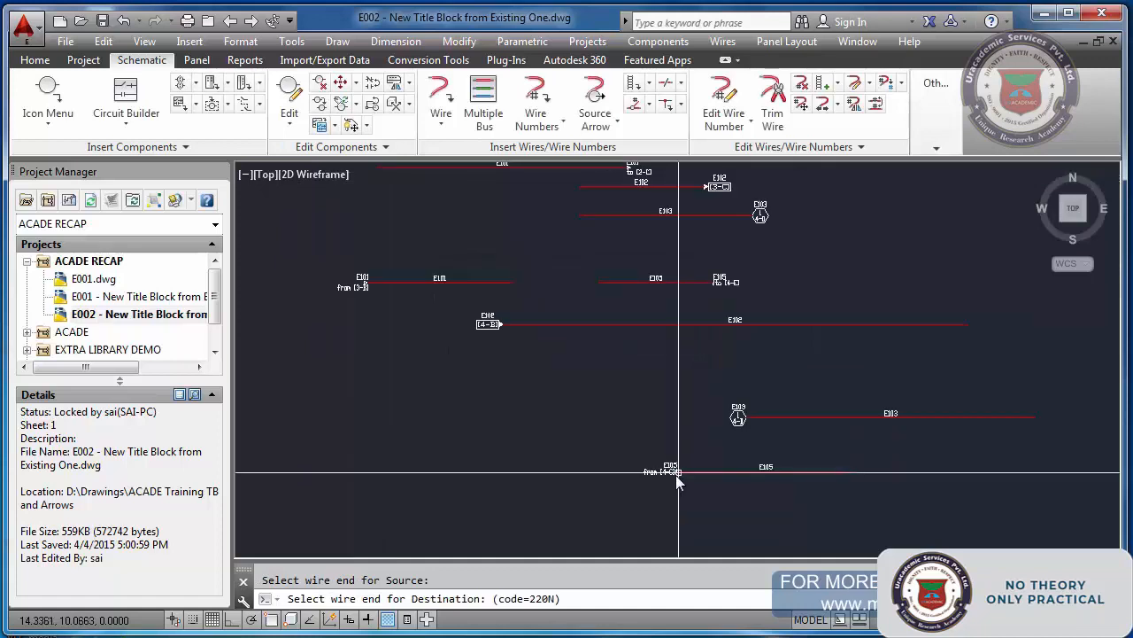
left_click(678, 472)
scroll(655, 483, "up", 4)
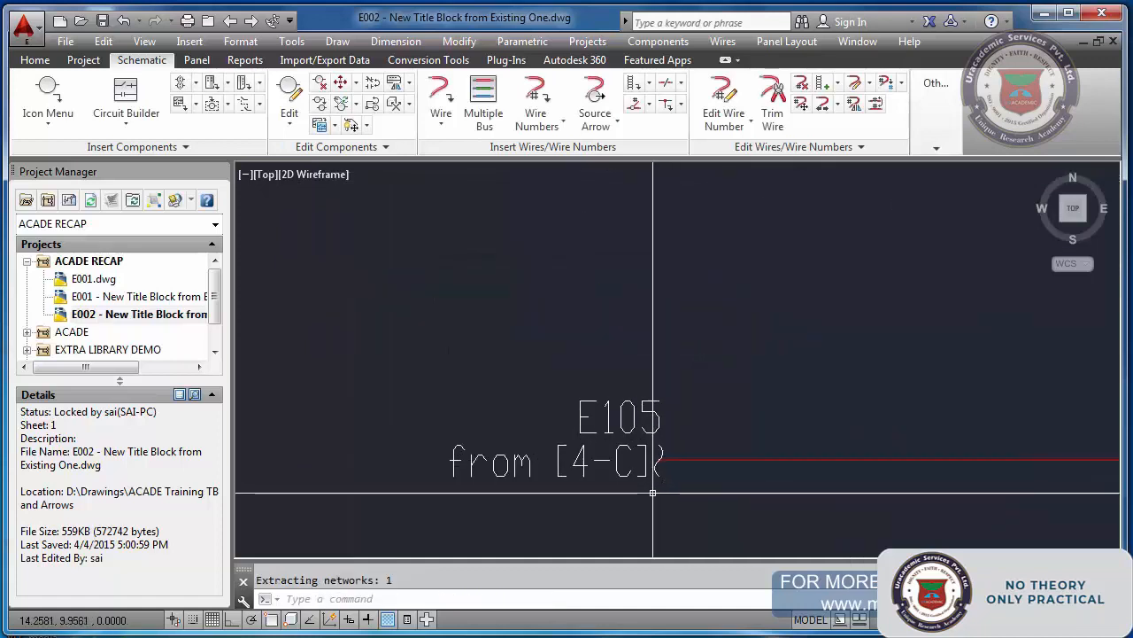
scroll(653, 492, "down", 5)
scroll(673, 418, "up", 3)
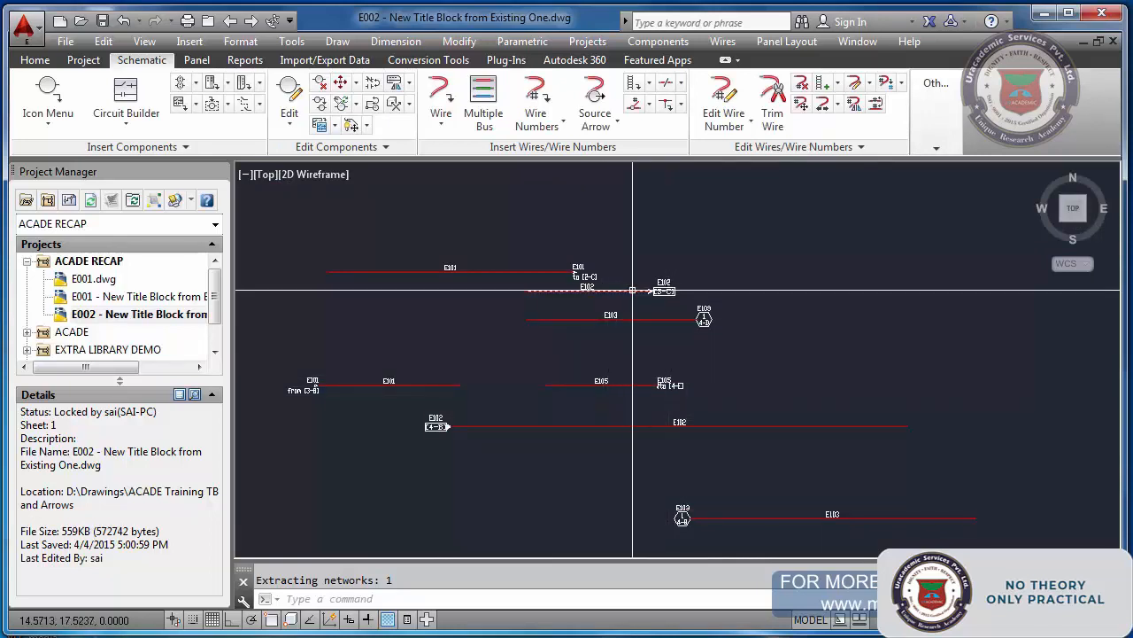
Draw two unnumbered horizontal wires, a long one above wire E101 and a short one in column 5 just below the level of wire E103.
left_click(611, 123)
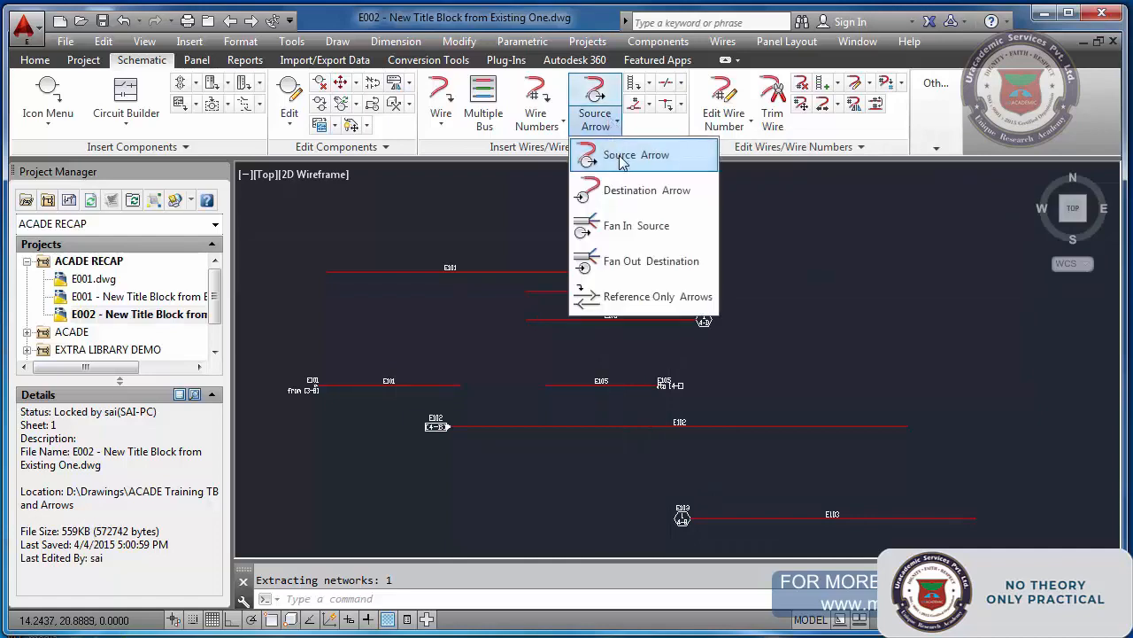
left_click(622, 158)
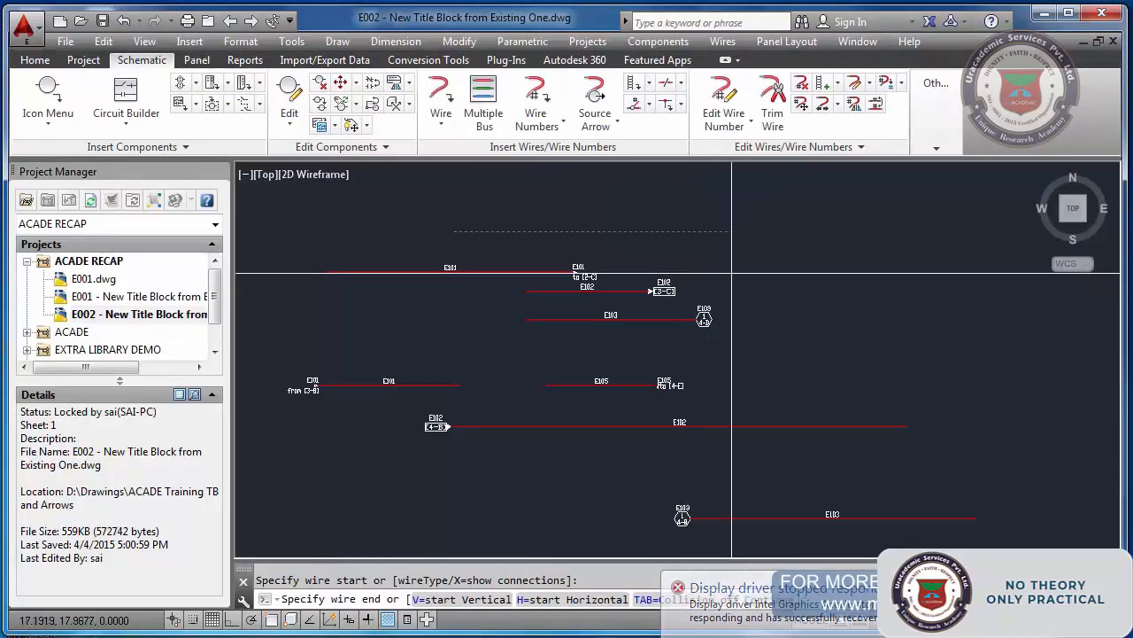
left_click(741, 232)
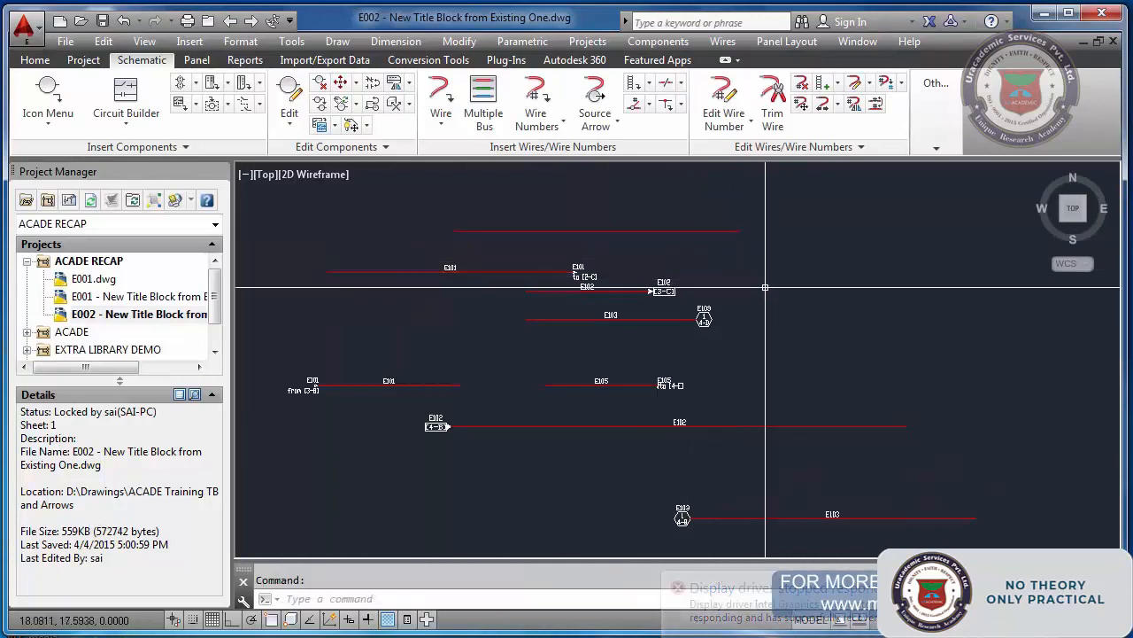
left_click(767, 339)
left_click(828, 340)
key("Escape")
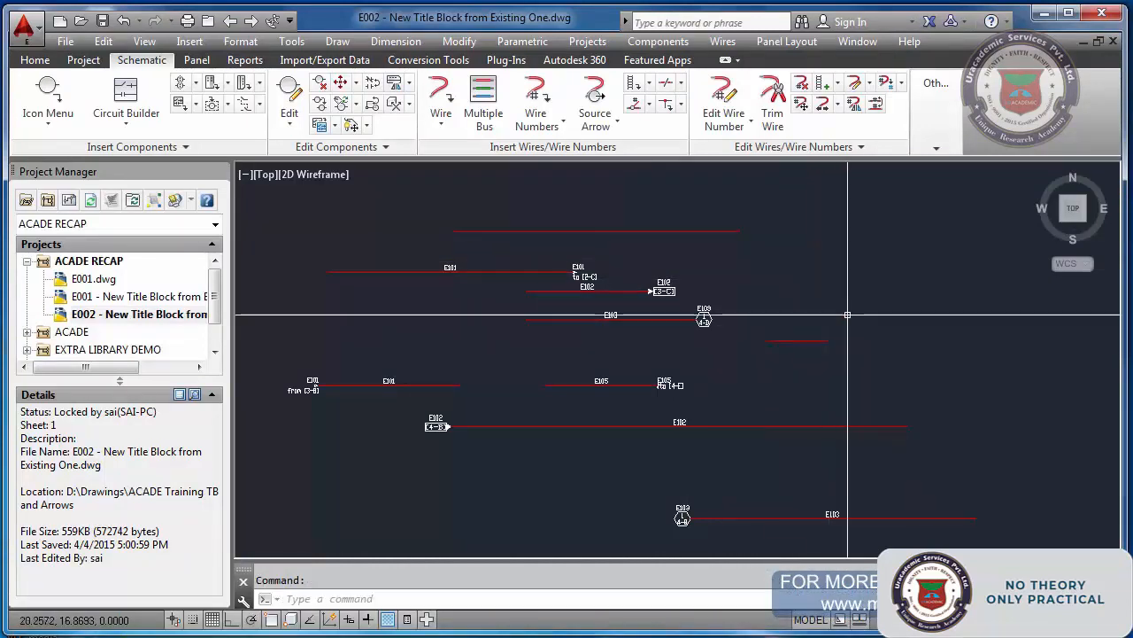
Try to insert a style 5 source arrow without a signal code at the right end of the topmost wire.
left_click(595, 93)
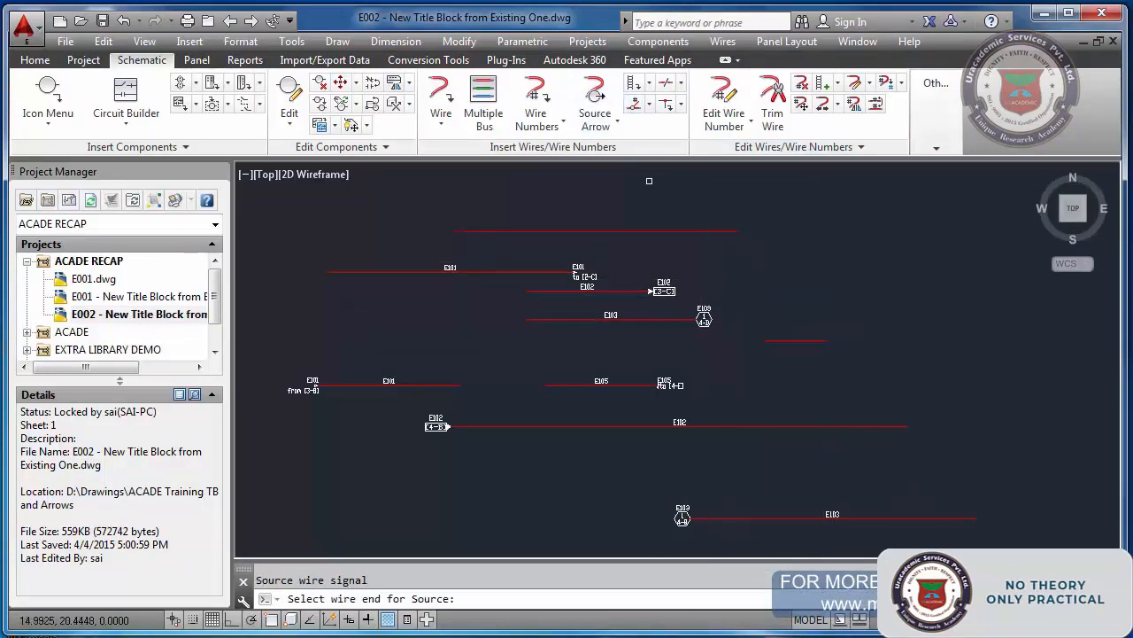
left_click(722, 232)
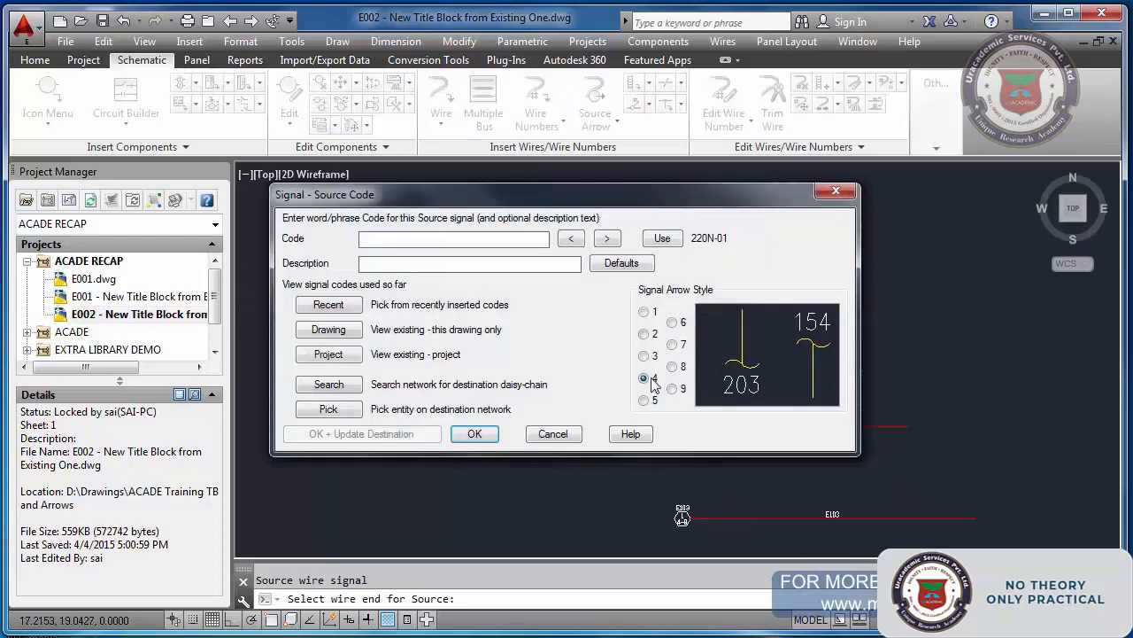
left_click(644, 401)
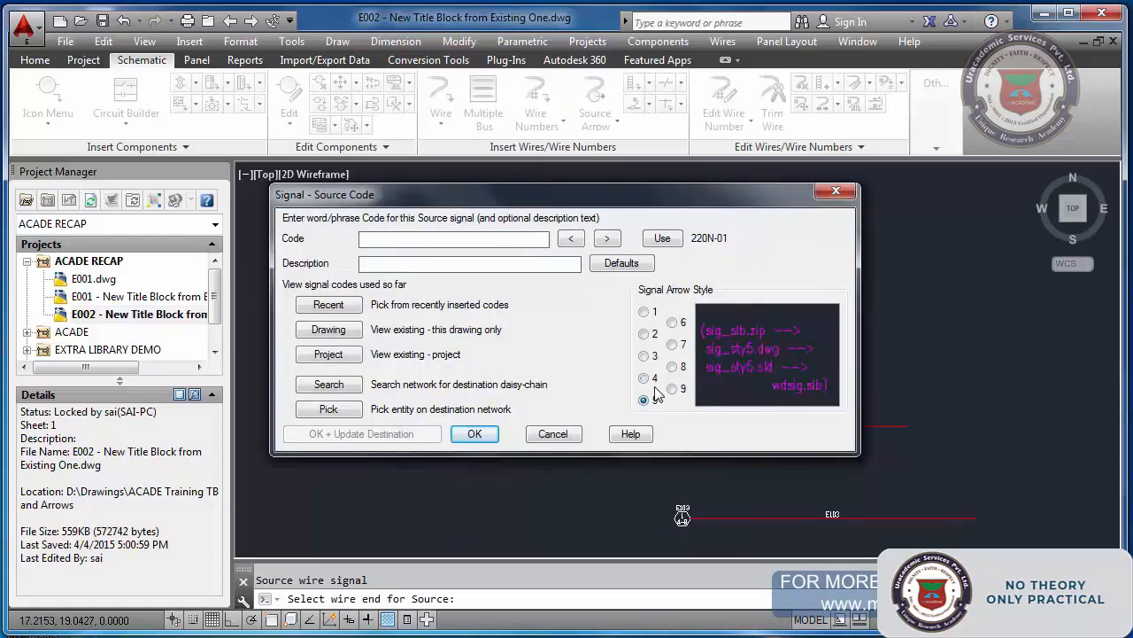
left_click_drag(641, 205, 557, 201)
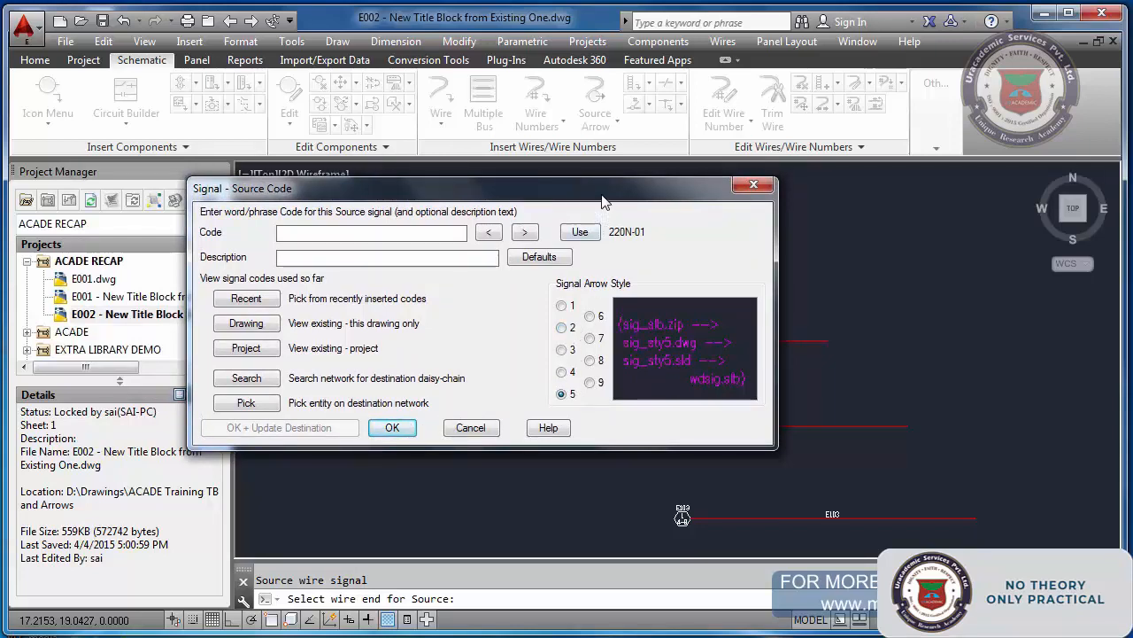
left_click_drag(603, 202, 483, 324)
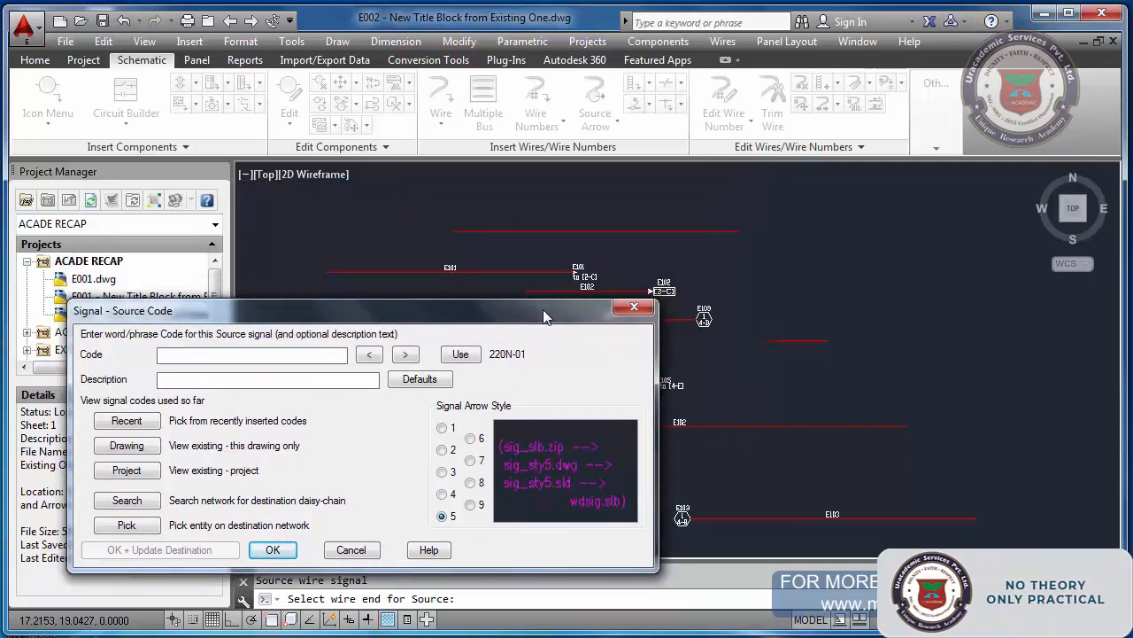
left_click_drag(543, 315, 544, 289)
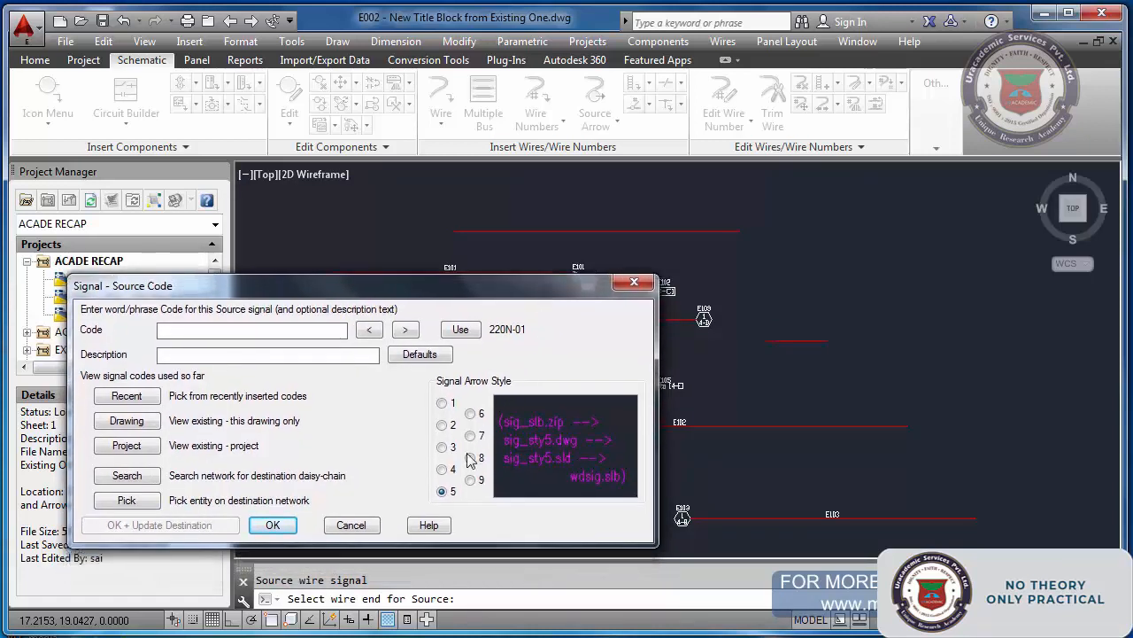
left_click(442, 490)
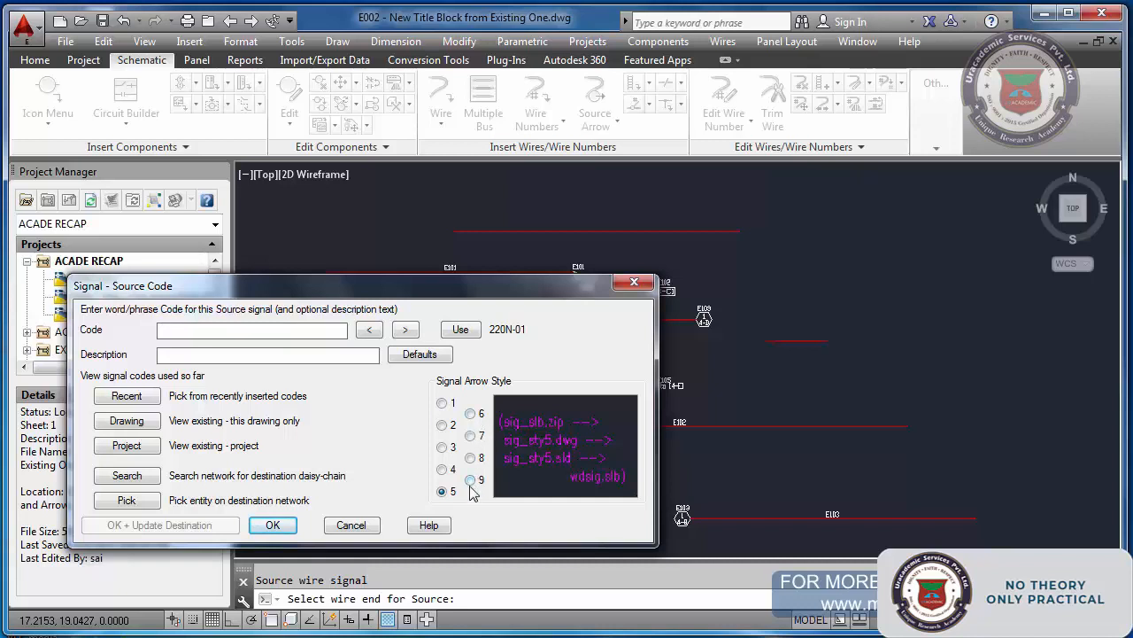
left_click(274, 525)
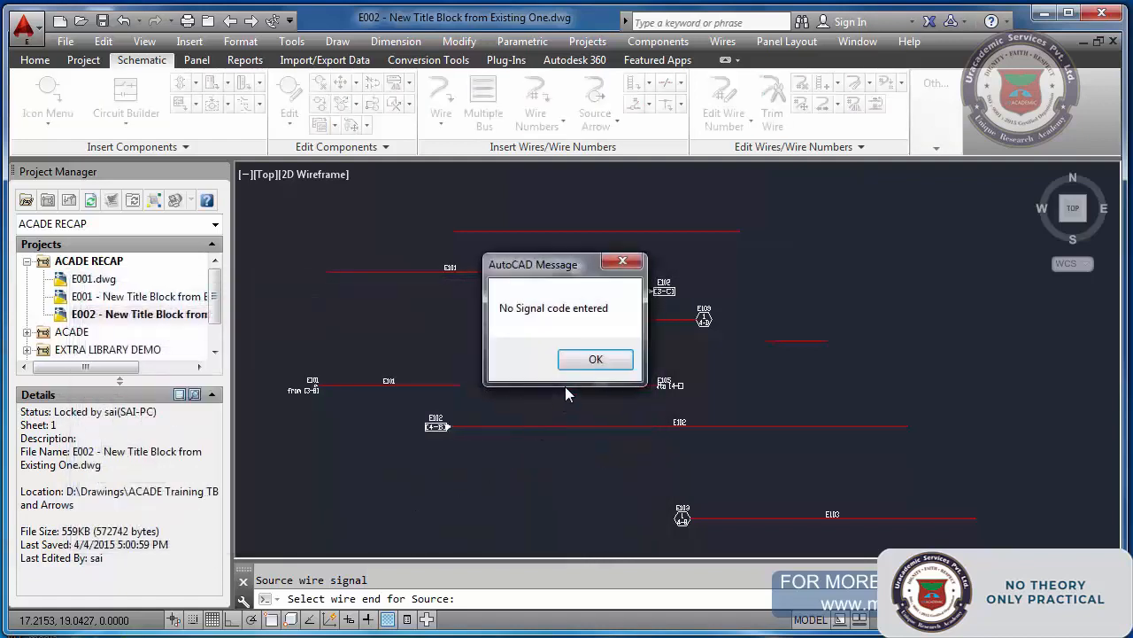
left_click(595, 360)
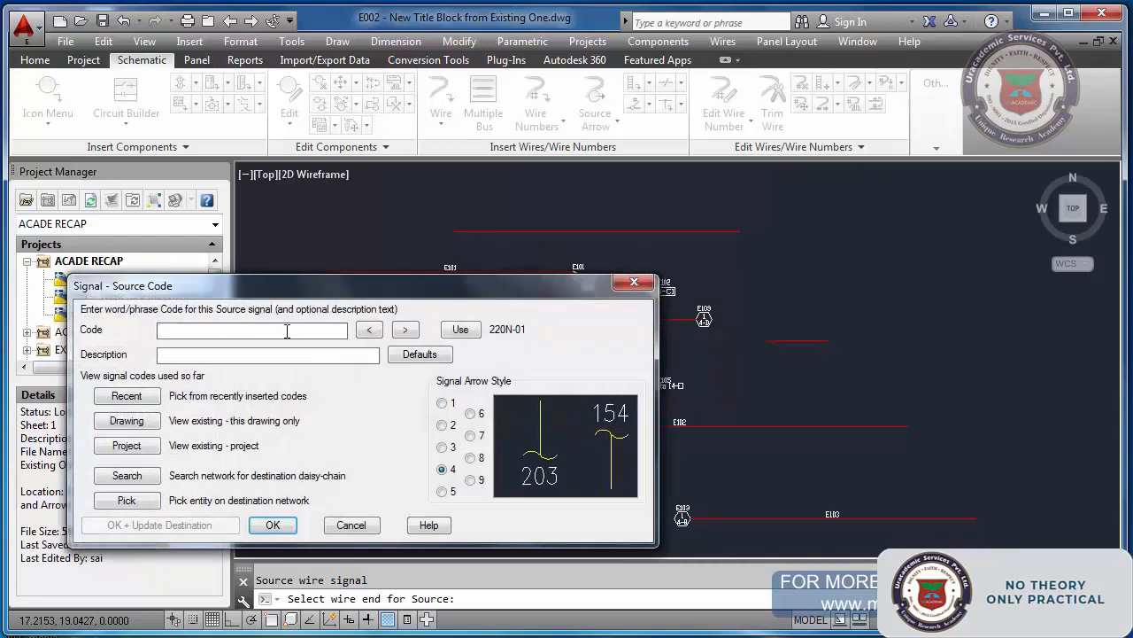
Link the right end of the topmost wire to the left end of the short unnumbered wire with signal arrows, code 111, style 4.
type("111")
left_click(272, 526)
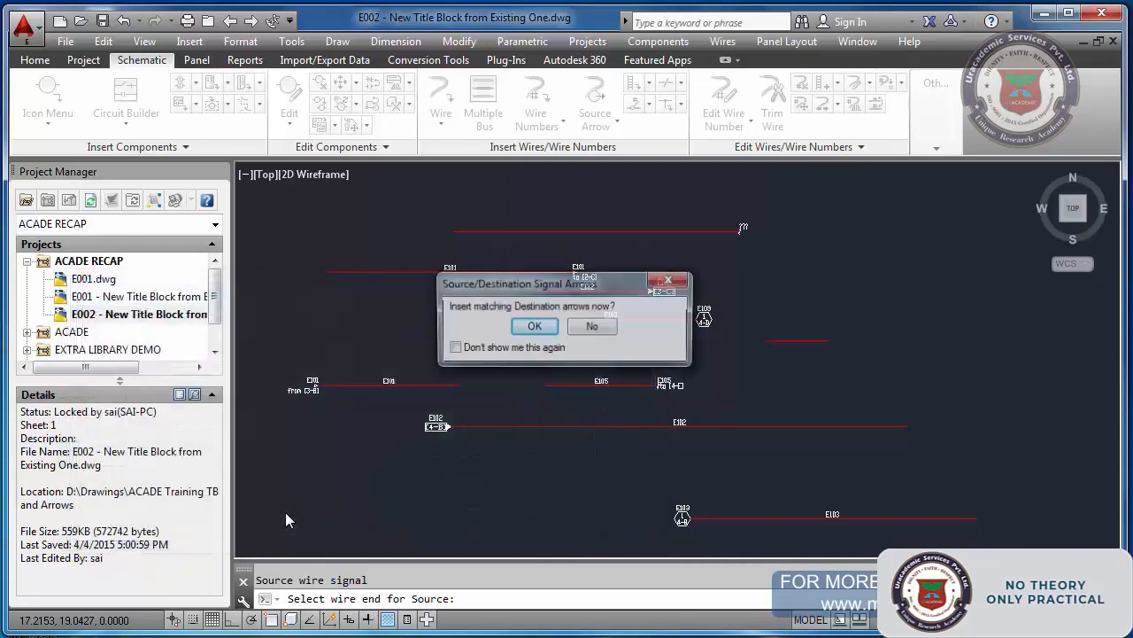
left_click(533, 327)
left_click(767, 340)
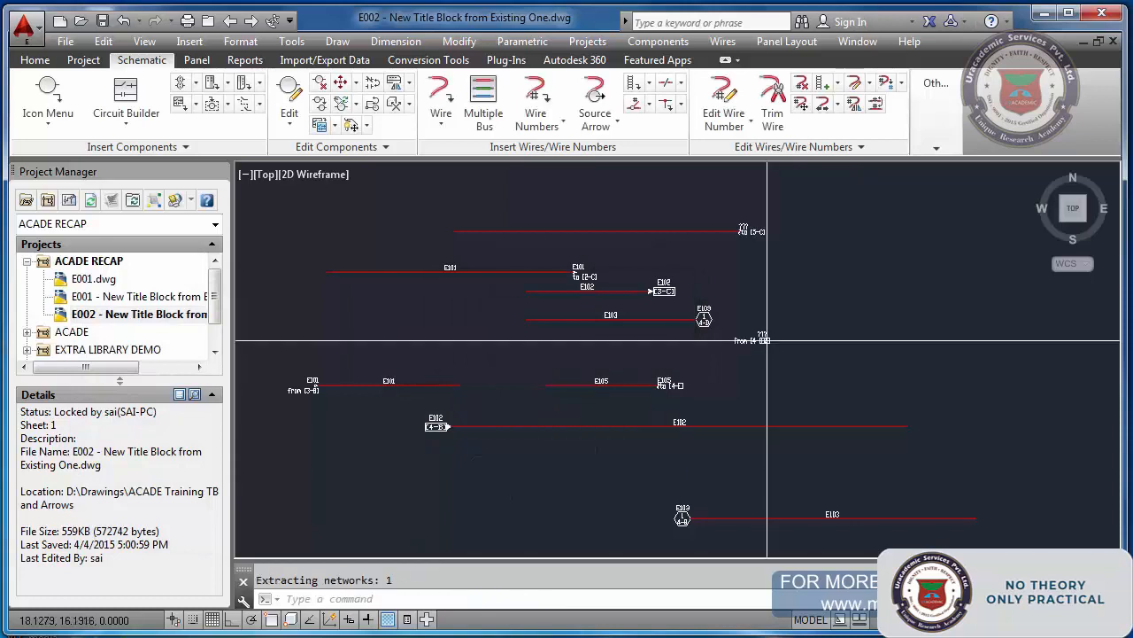
scroll(753, 354, "down", 2)
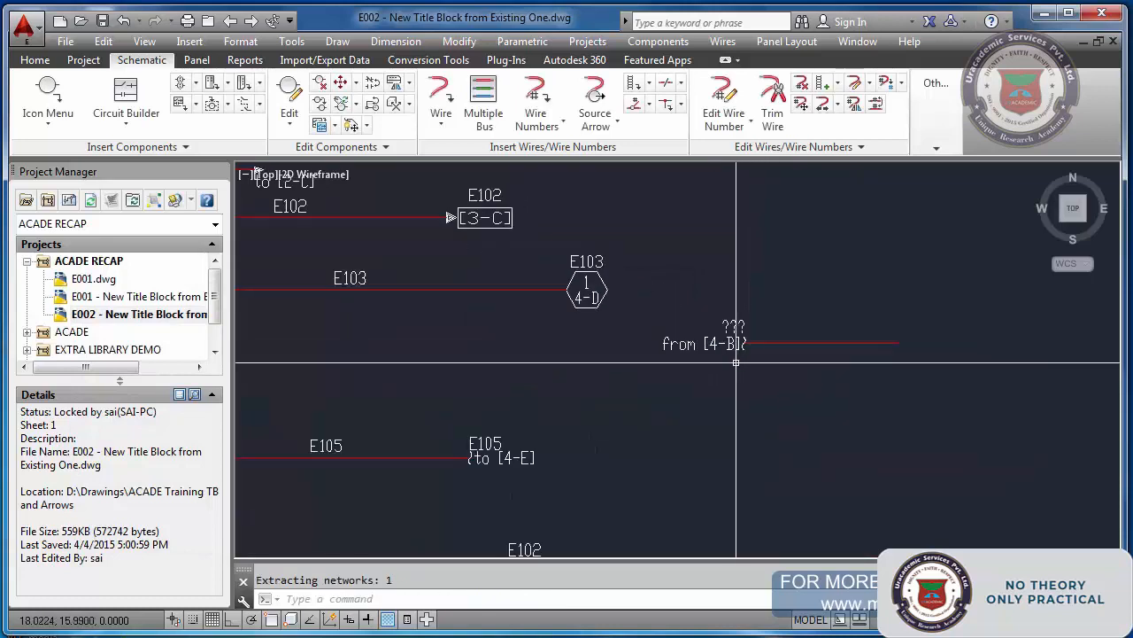
scroll(564, 352, "down", 3)
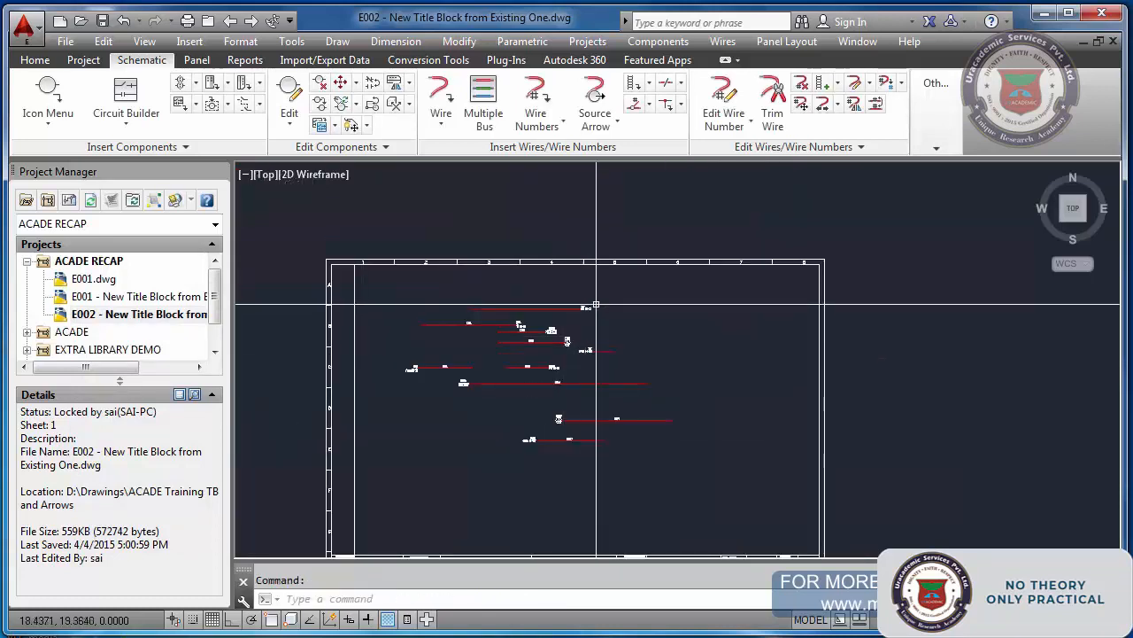
Erase the source and destination arrows of signal 111 from the topmost wire and the short wire.
type("e")
key("Return")
left_click_drag(571, 342, 605, 361)
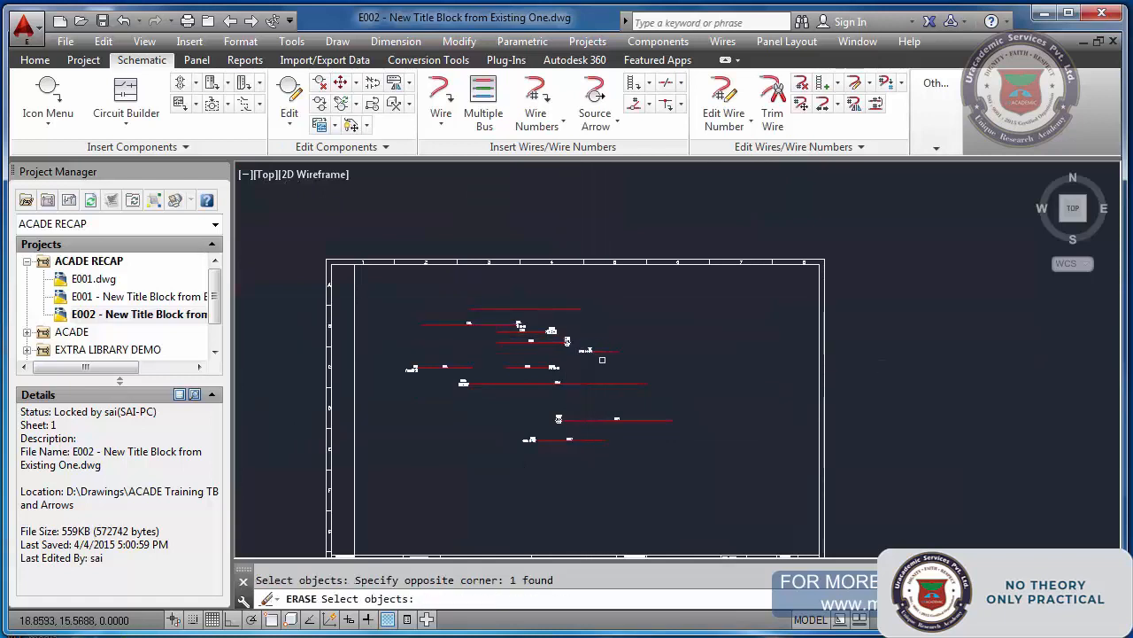
key("Return")
Try to insert a source arrow with code 111 and style 5 at the right end of the topmost wire, without a matching destination arrow.
left_click(595, 115)
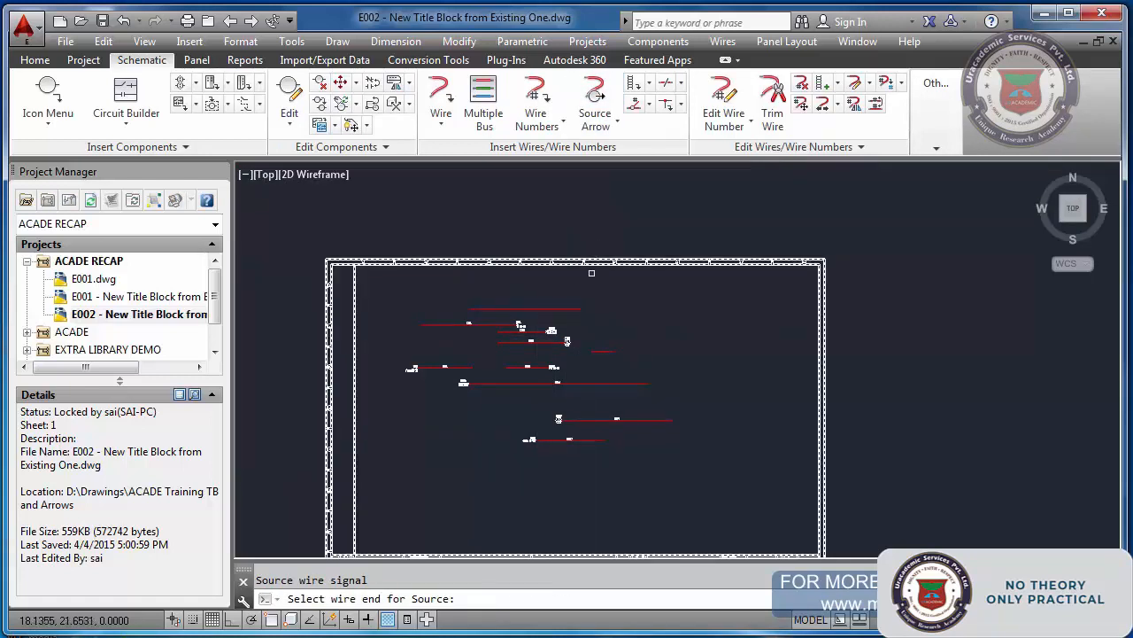
scroll(572, 310, "up", 4)
left_click(572, 310)
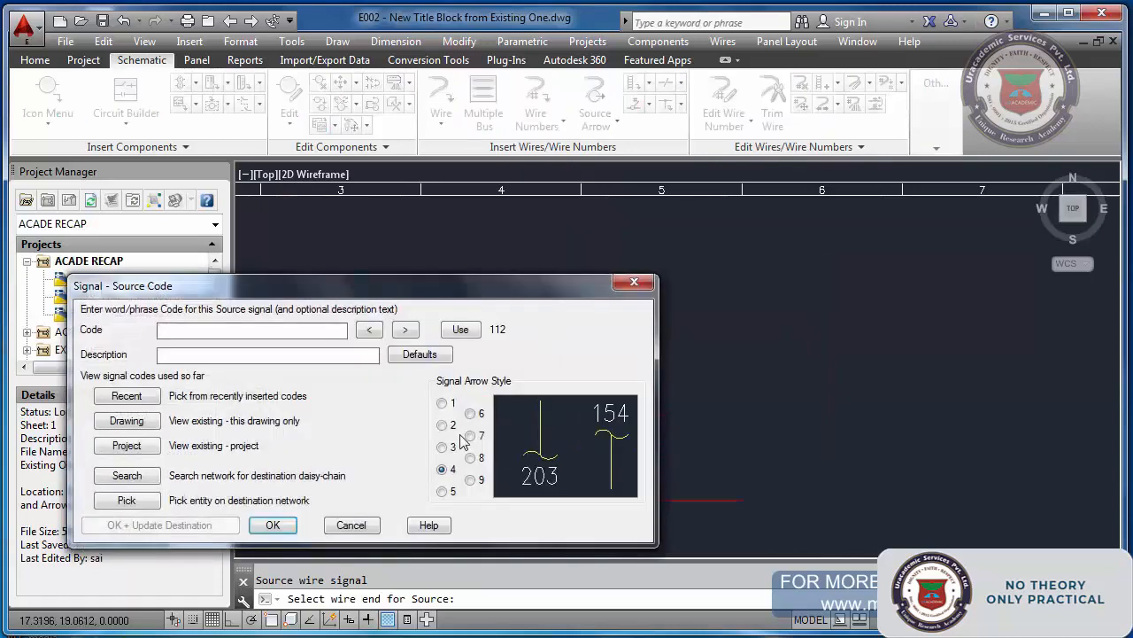
type("111")
left_click(442, 491)
left_click(282, 527)
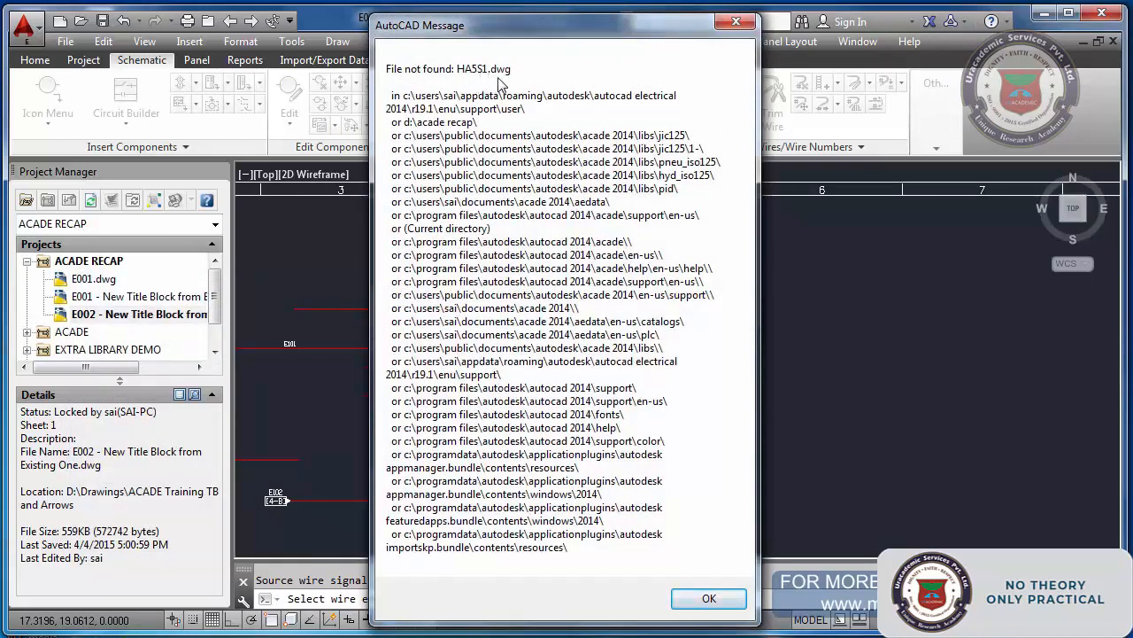
left_click(705, 597)
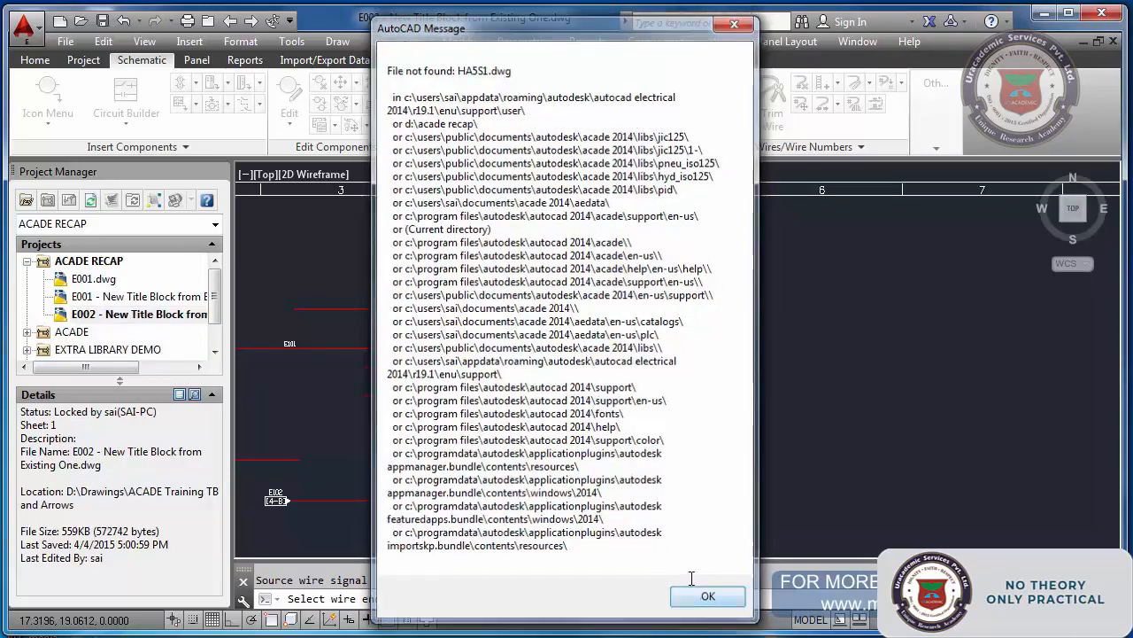
left_click(592, 329)
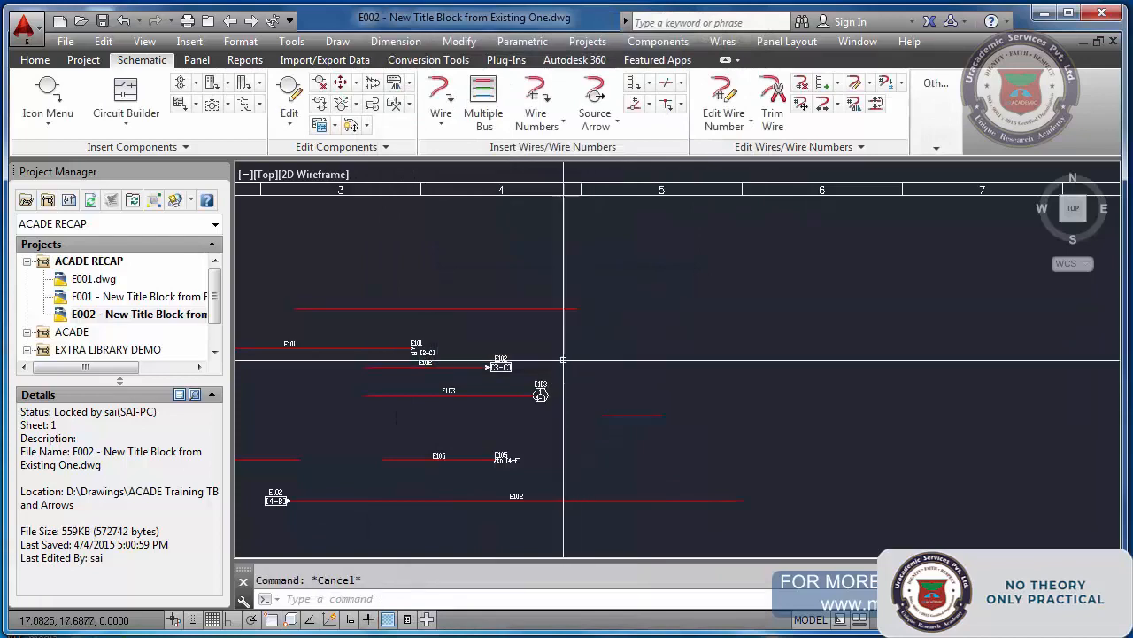
Examine the block names and attributes of the source and destination arrows on the E101 wires, leaving their values unedited.
scroll(371, 360, "up", 4)
scroll(481, 333, "up", 3)
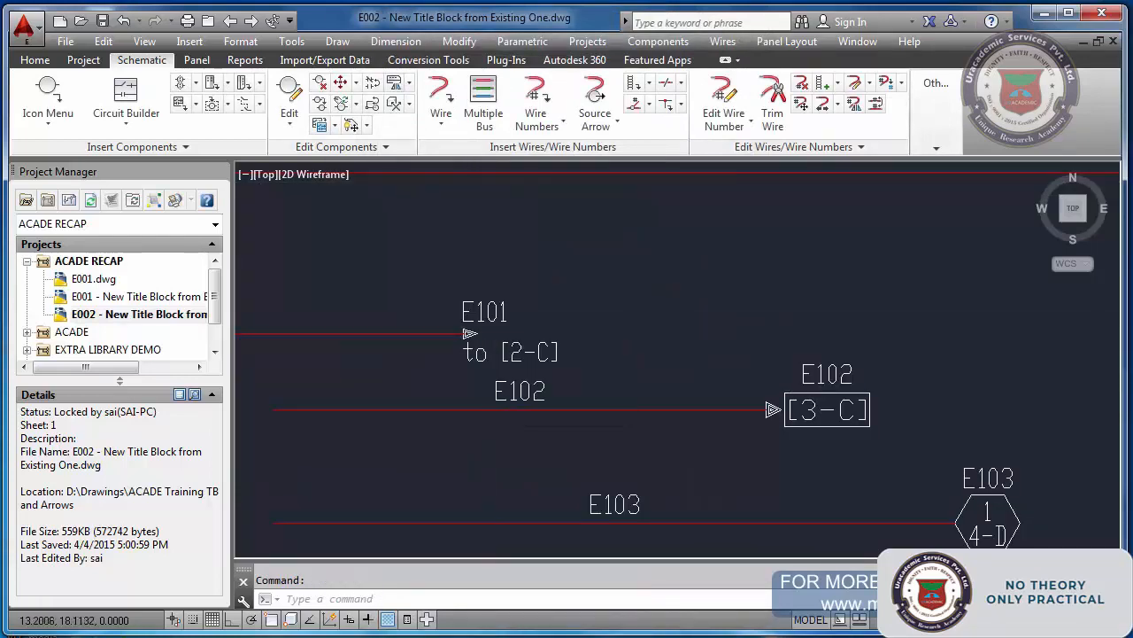
double_click(490, 315)
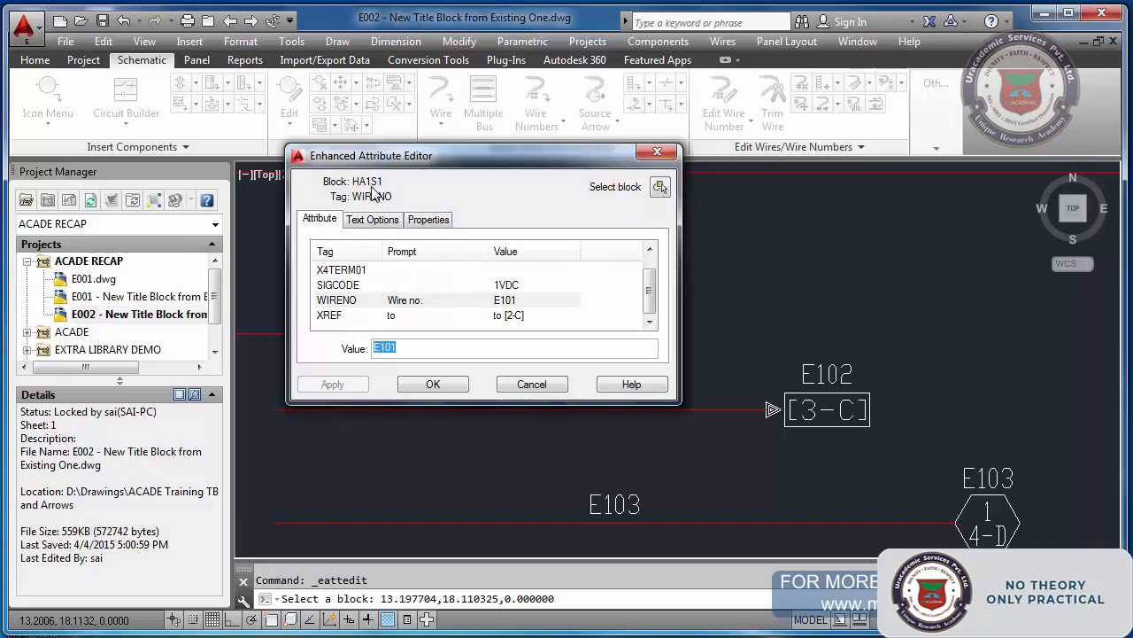
key("Escape")
scroll(549, 275, "down", 6)
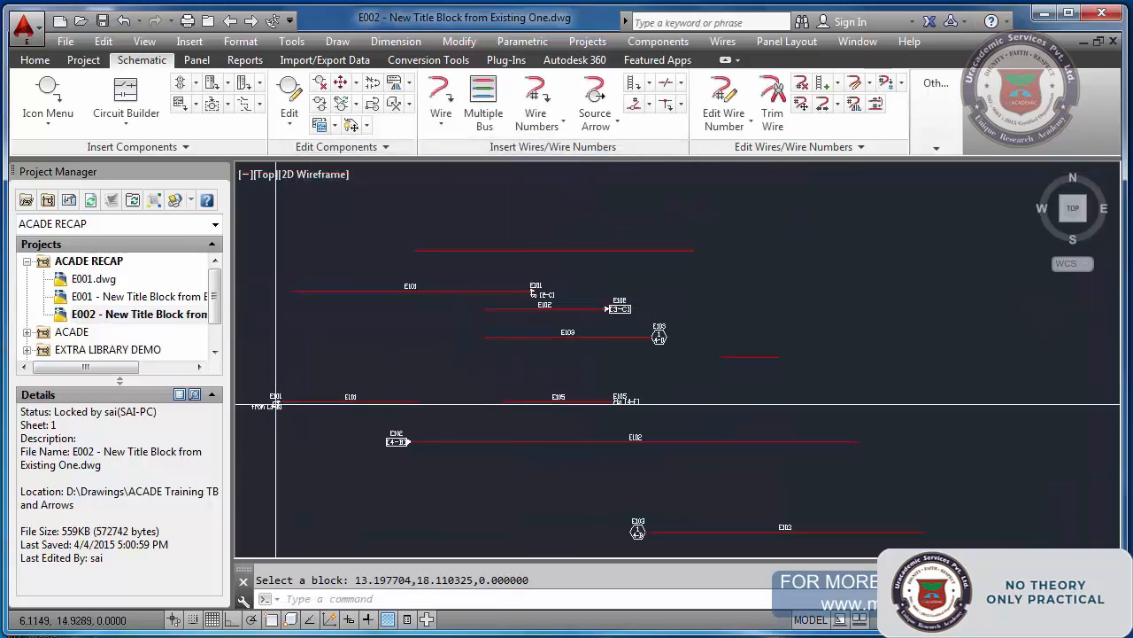
double_click(275, 402)
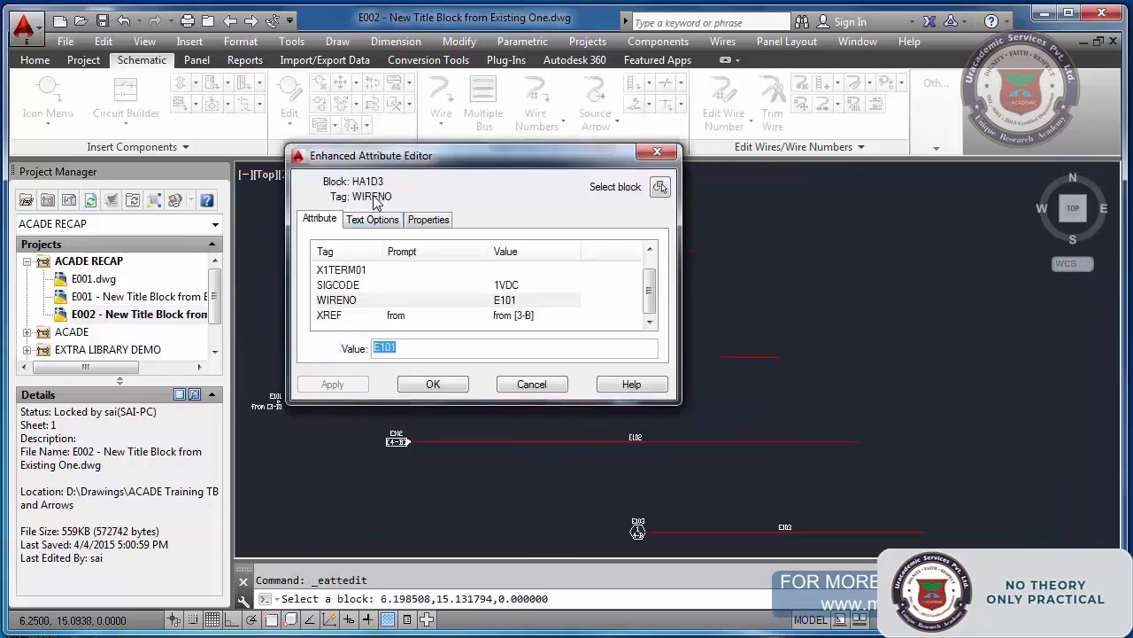
left_click(516, 384)
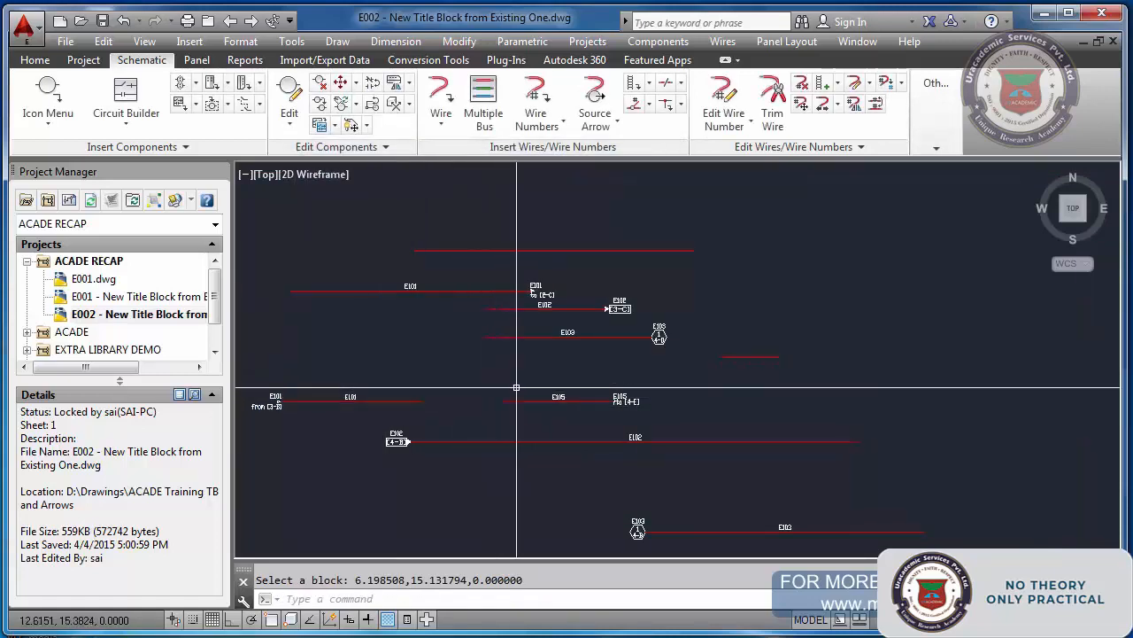
Examine the block names and attributes of the source arrows on the E102, E103 and E105 wires.
double_click(618, 308)
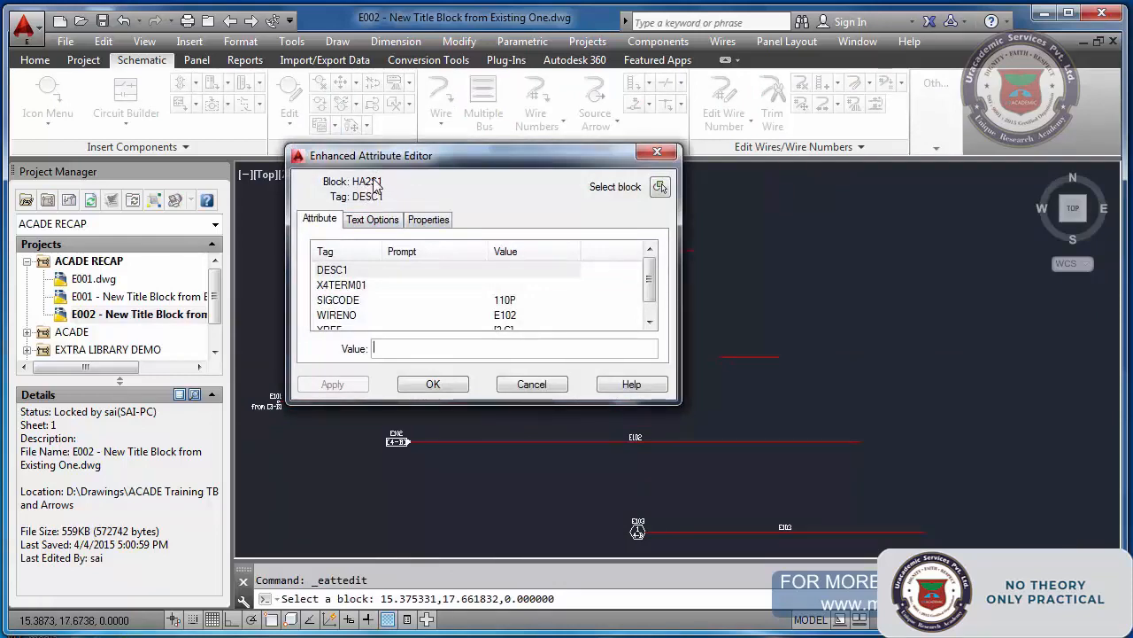
left_click(660, 187)
left_click(657, 333)
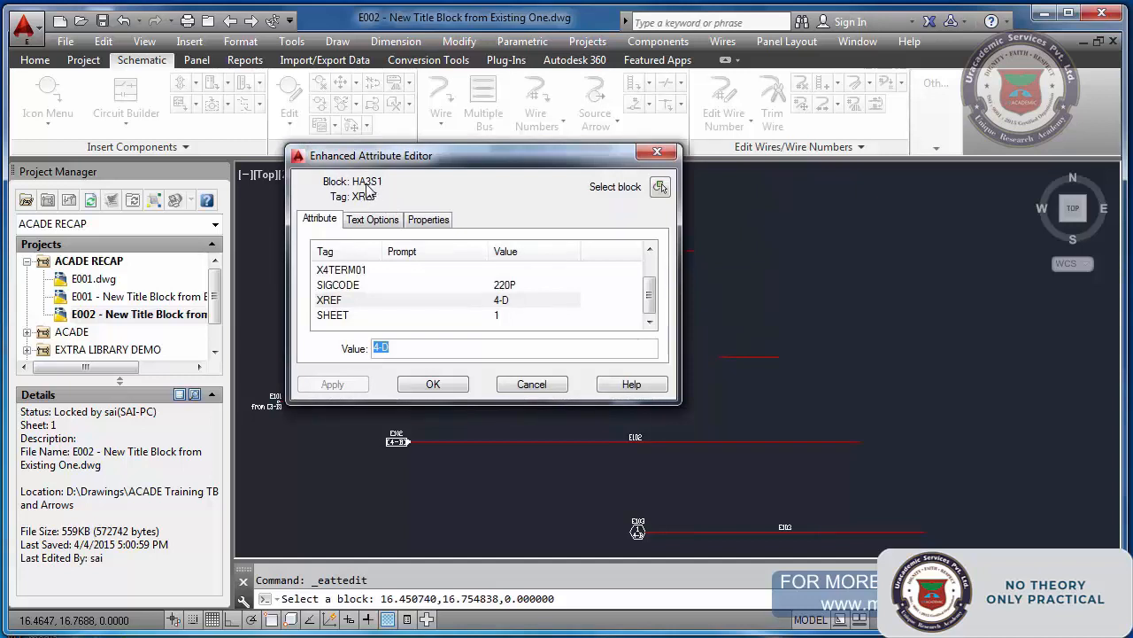
left_click(661, 187)
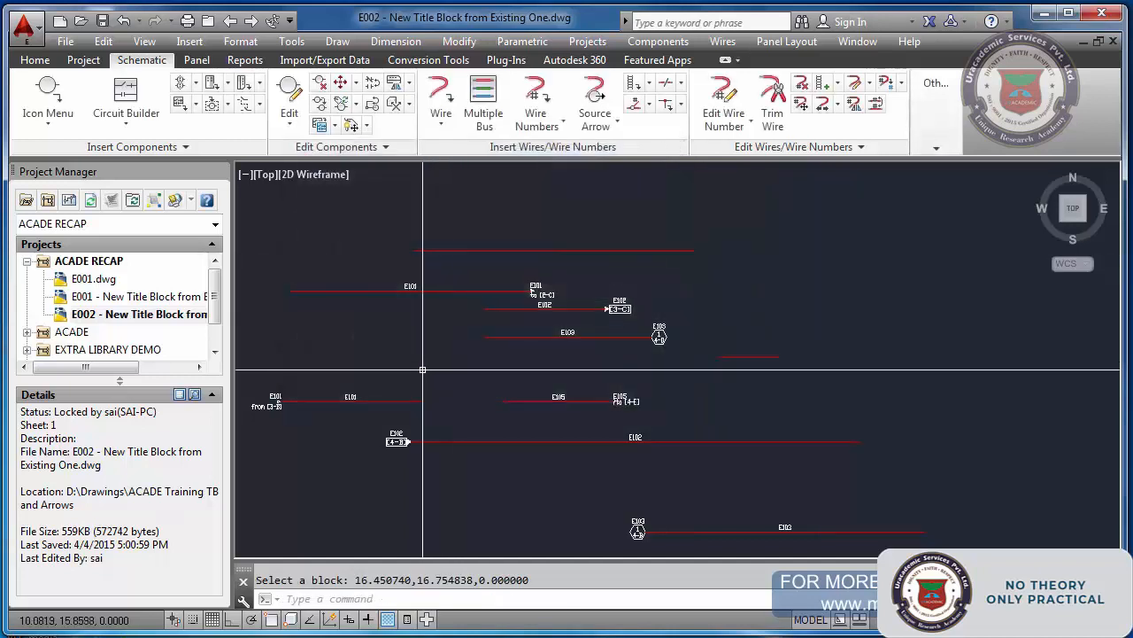
left_click(626, 399)
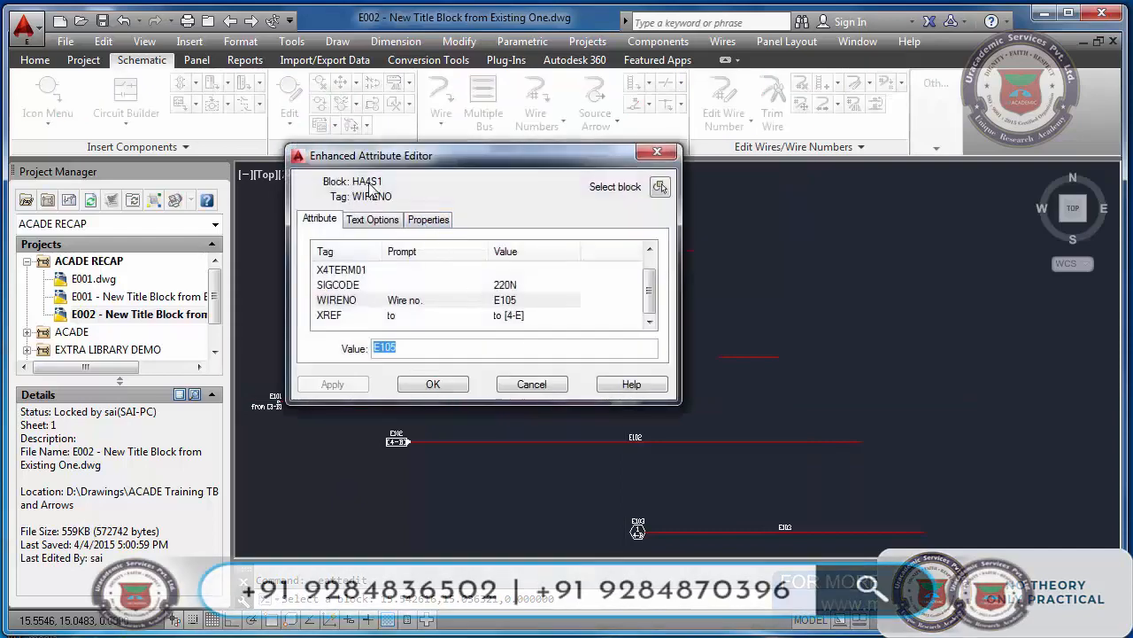
left_click(660, 187)
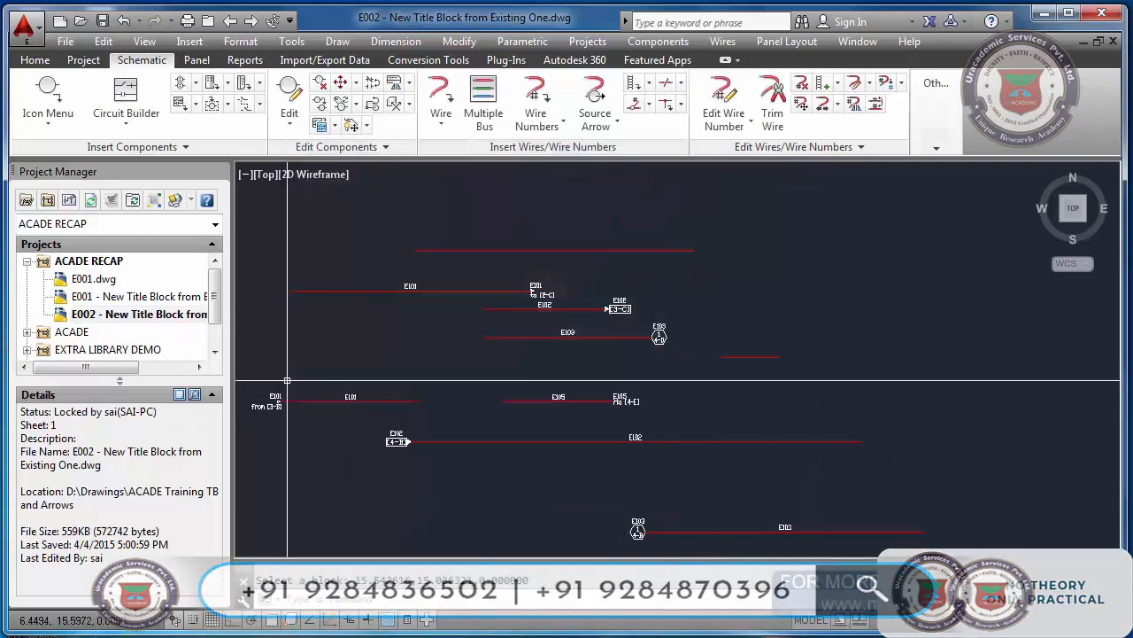
Examine the block names and attributes of the destination arrows on the E101, E102 and E103 wires.
left_click(271, 398)
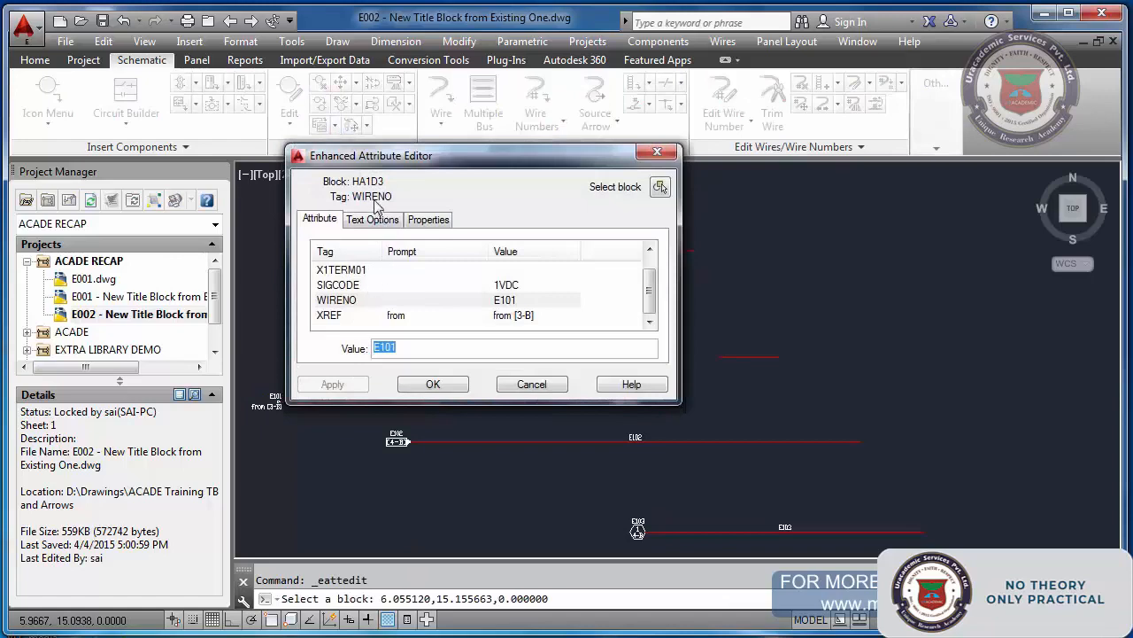
left_click(660, 187)
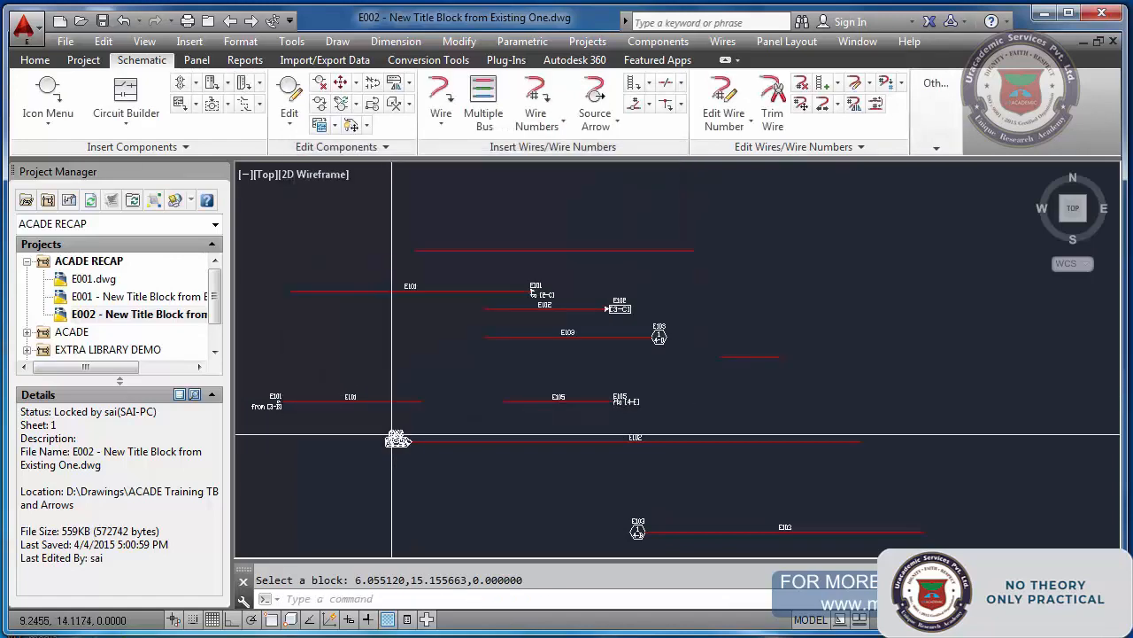
left_click(399, 440)
left_click(660, 187)
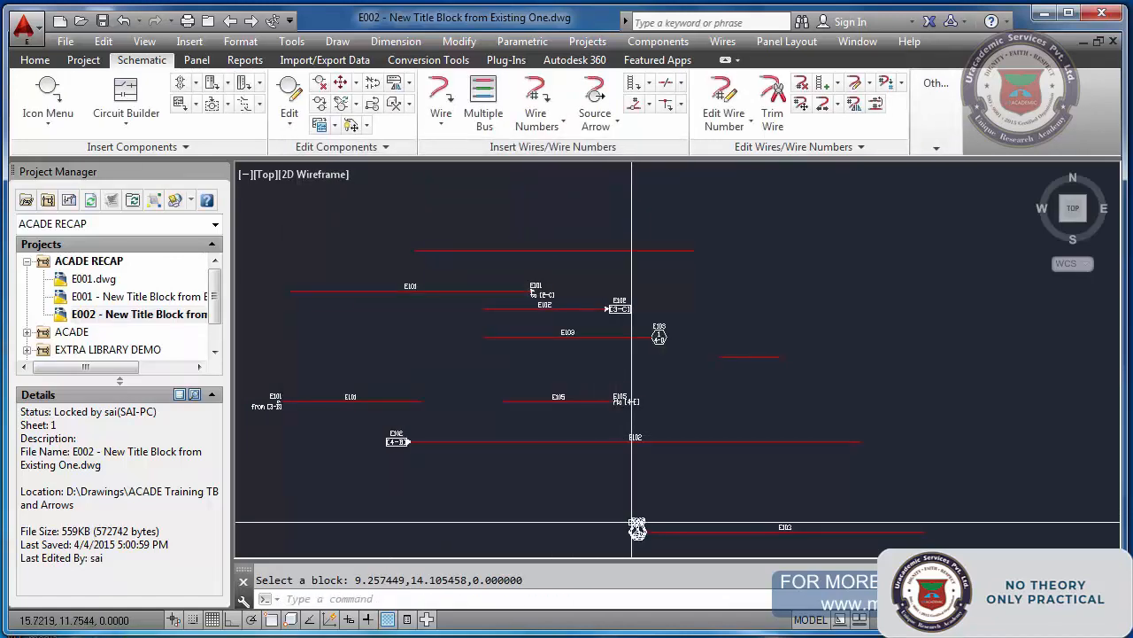
left_click(636, 528)
left_click(661, 186)
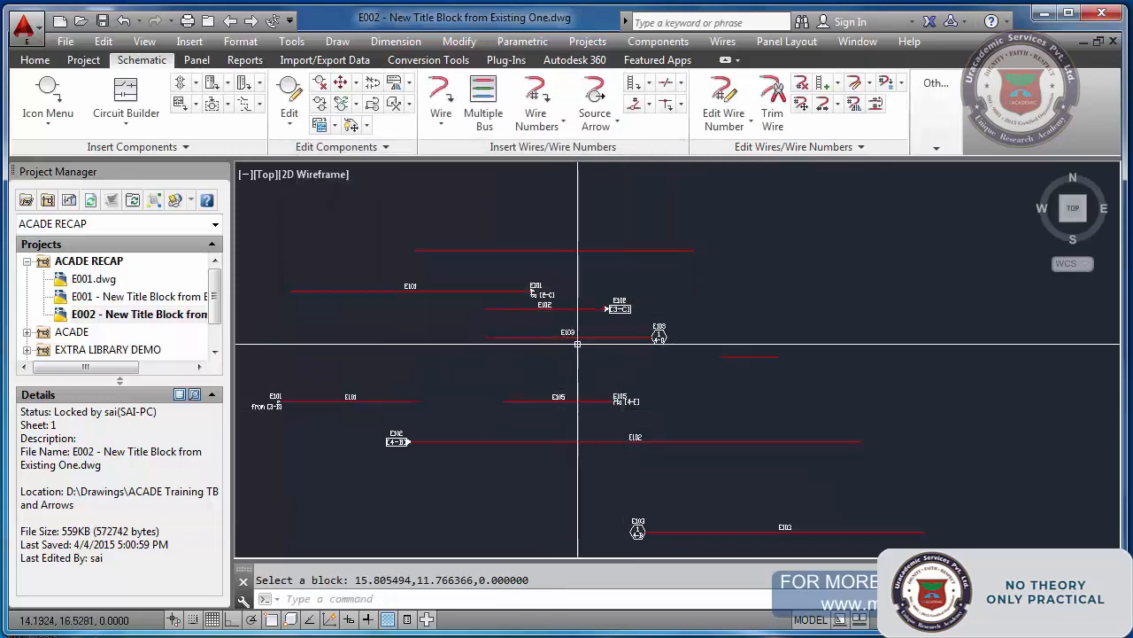
Erase the source-side wires E102, E103 and E105 together with their signal arrows.
scroll(563, 309, "up", 5)
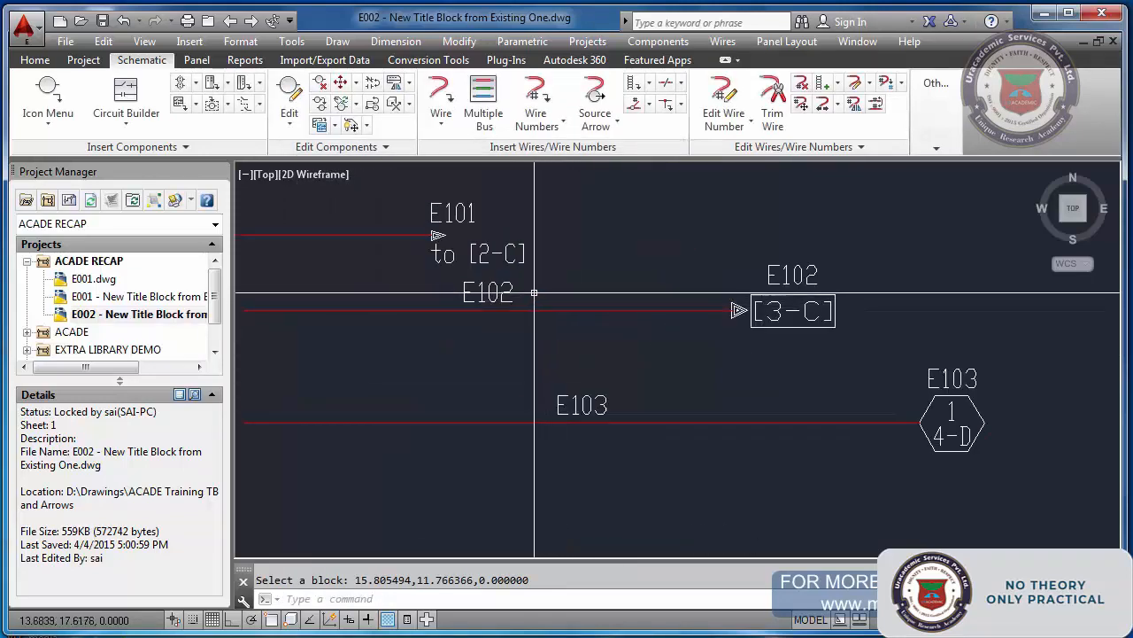
scroll(580, 292, "down", 5)
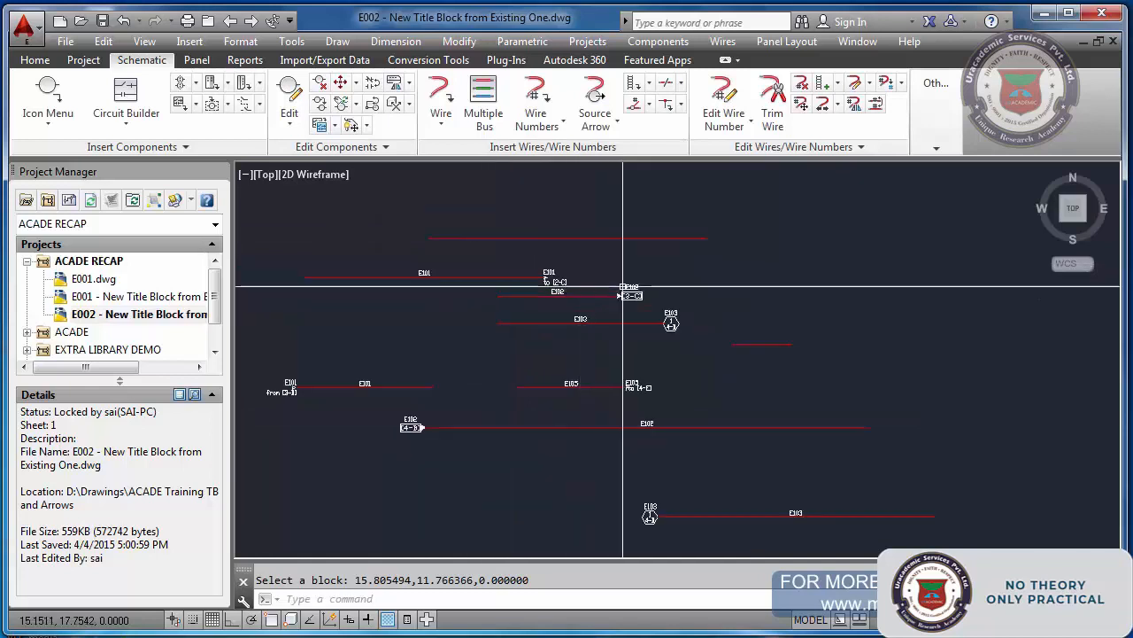
left_click(708, 284)
left_click(585, 398)
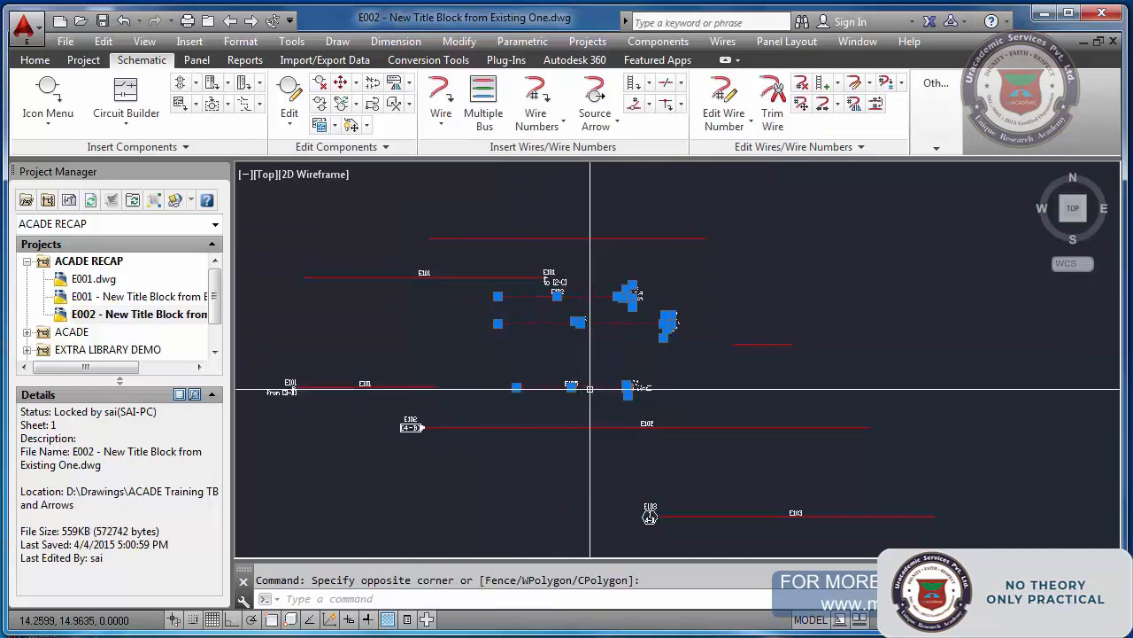
key("Delete")
Erase all wires and arrows below the source-side E101 wire, plus the unnumbered topmost wire.
scroll(620, 381, "down", 4)
left_click(488, 361)
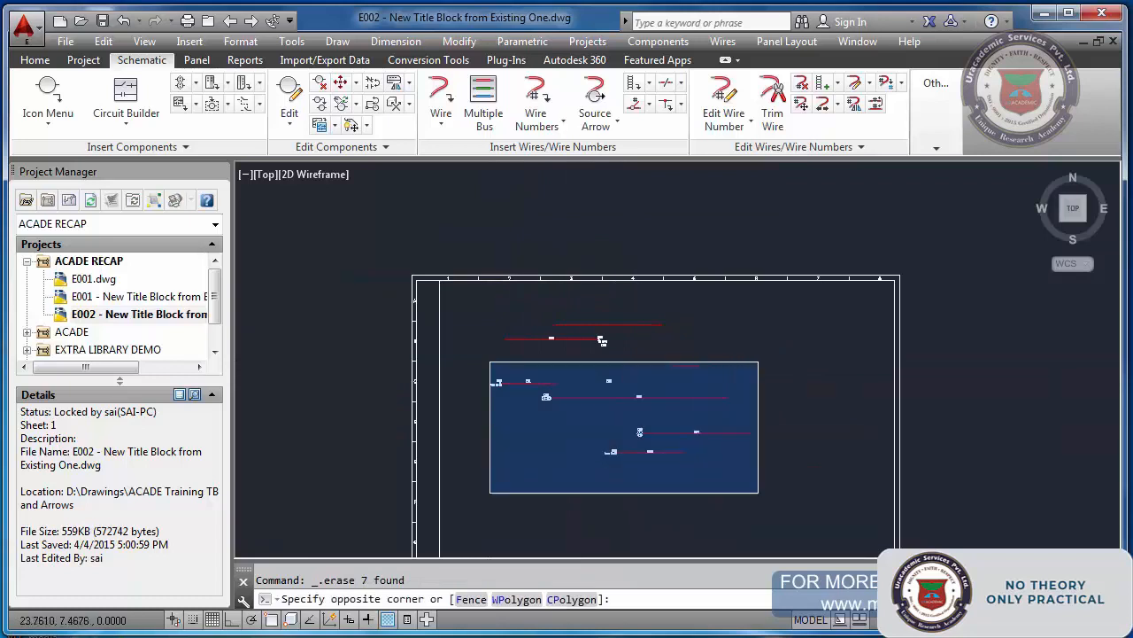
left_click(757, 493)
key("Delete")
left_click(655, 349)
left_click(639, 311)
key("Delete")
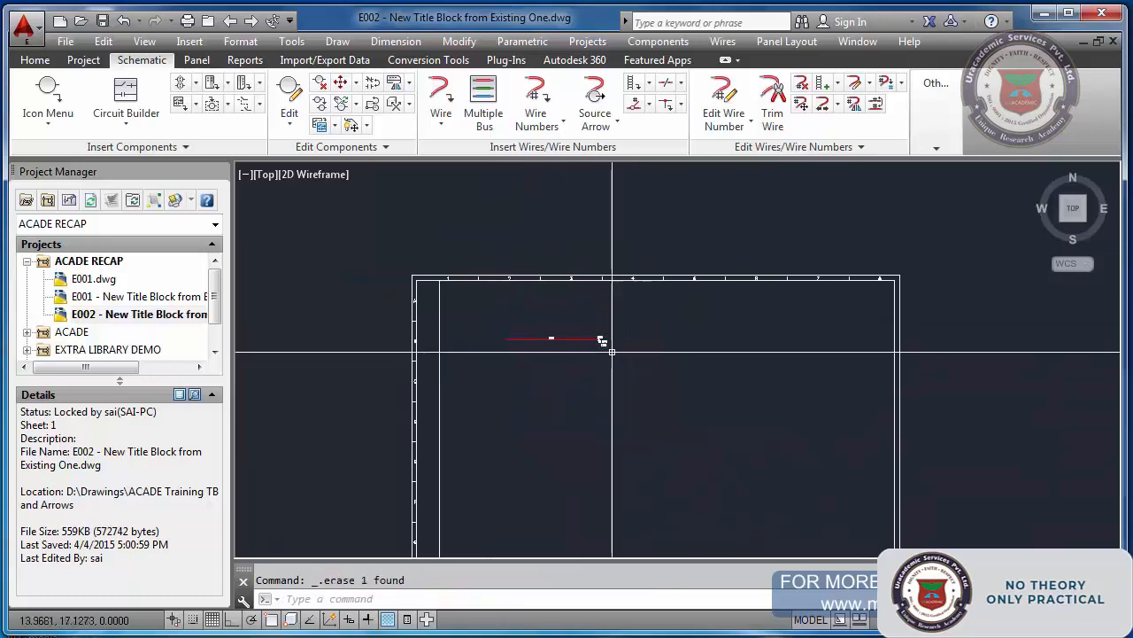
Inspect the cross-reference attribute of the source arrow on the remaining E101 wire, keeping its value.
scroll(606, 340, "up", 5)
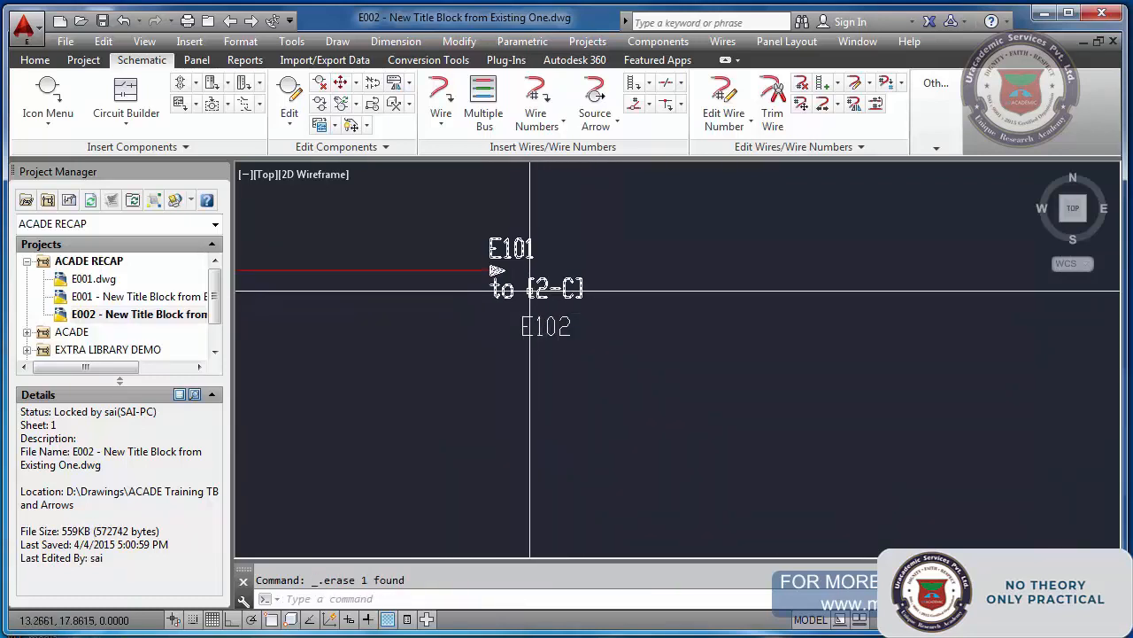
left_click(540, 290)
key("Escape")
double_click(542, 291)
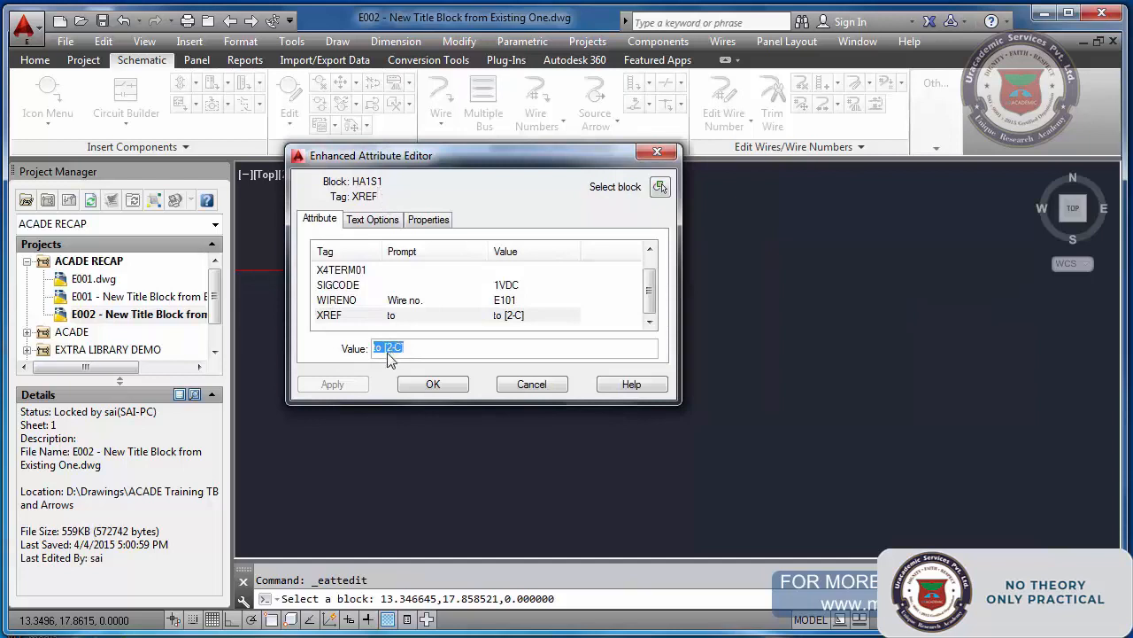
key("Return")
scroll(510, 307, "up", 6)
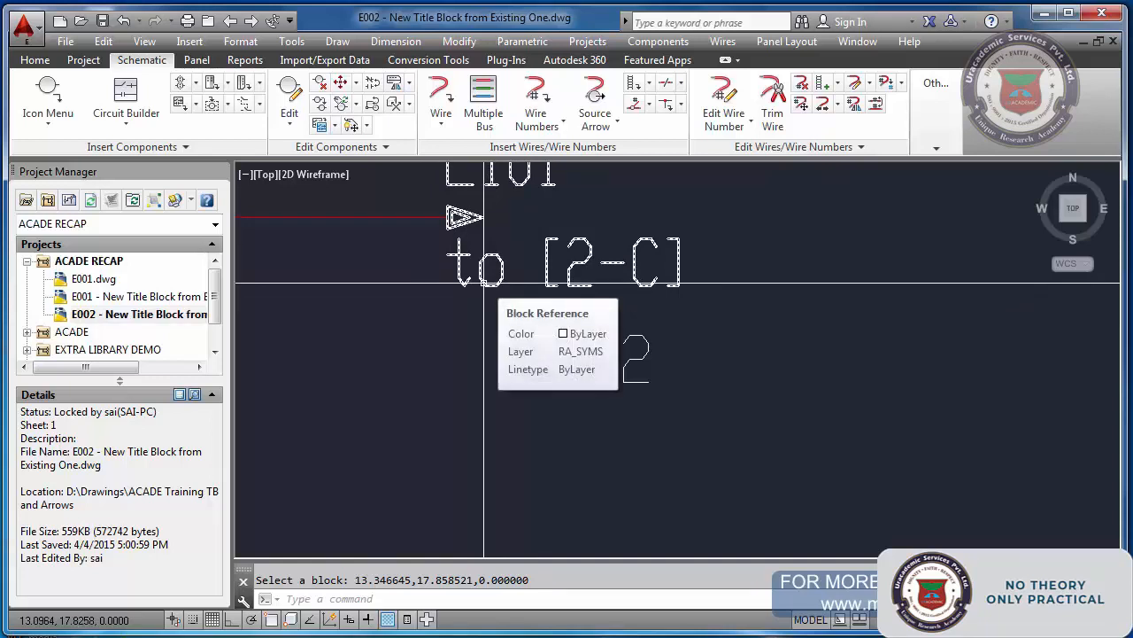
scroll(483, 284, "down", 4)
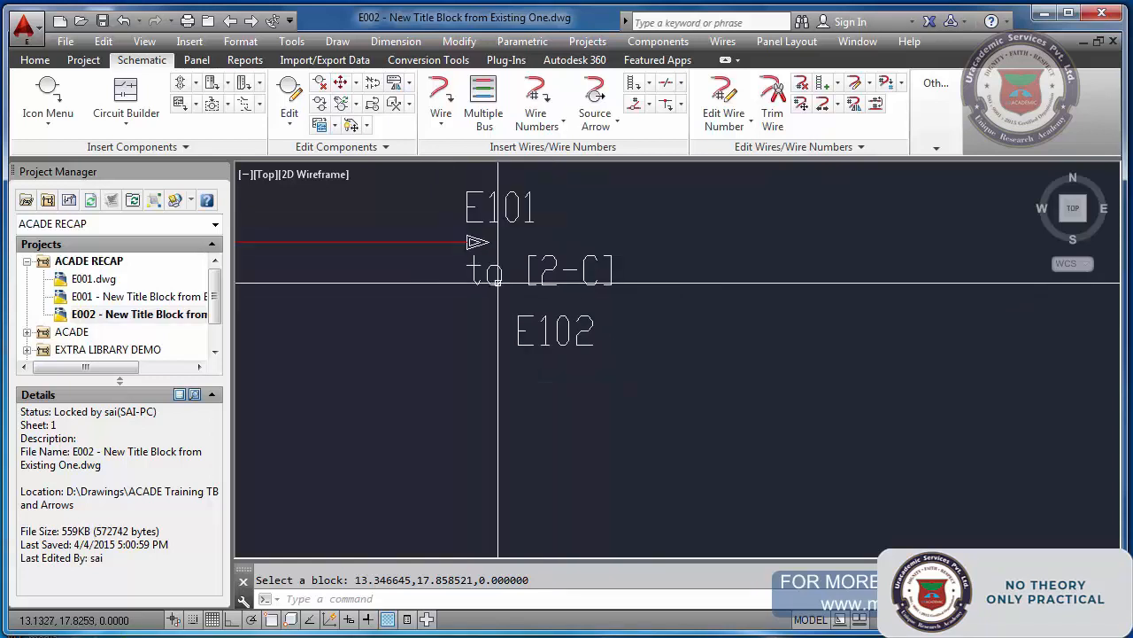
Review the signal code and reference of the E101 source arrow with the Edit Component command.
left_click(290, 93)
left_click(483, 257)
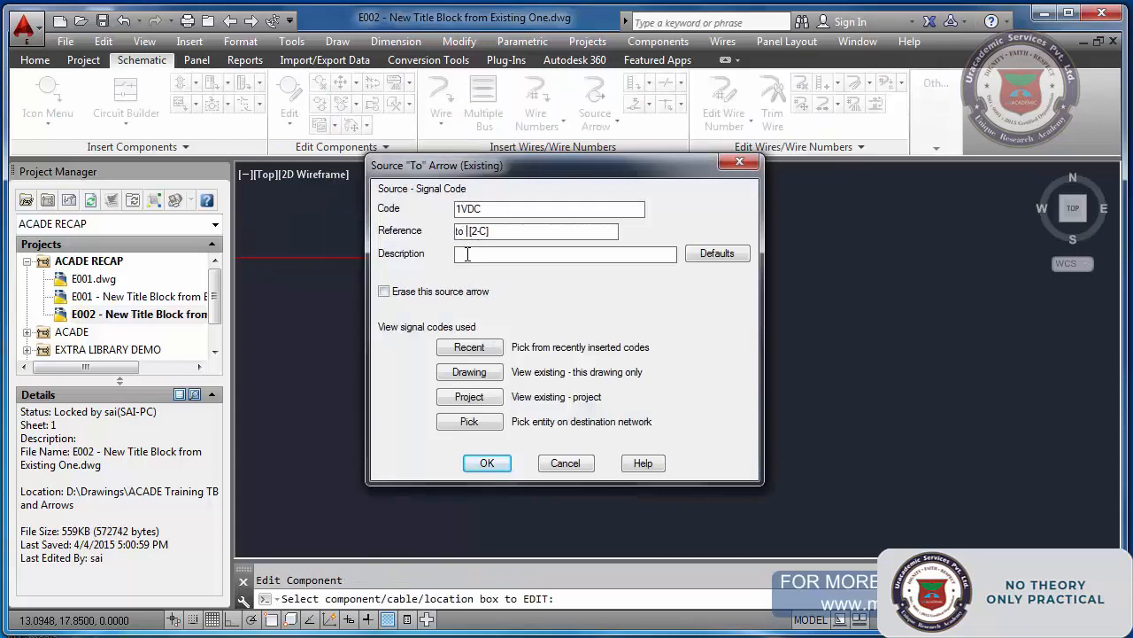
key("Return")
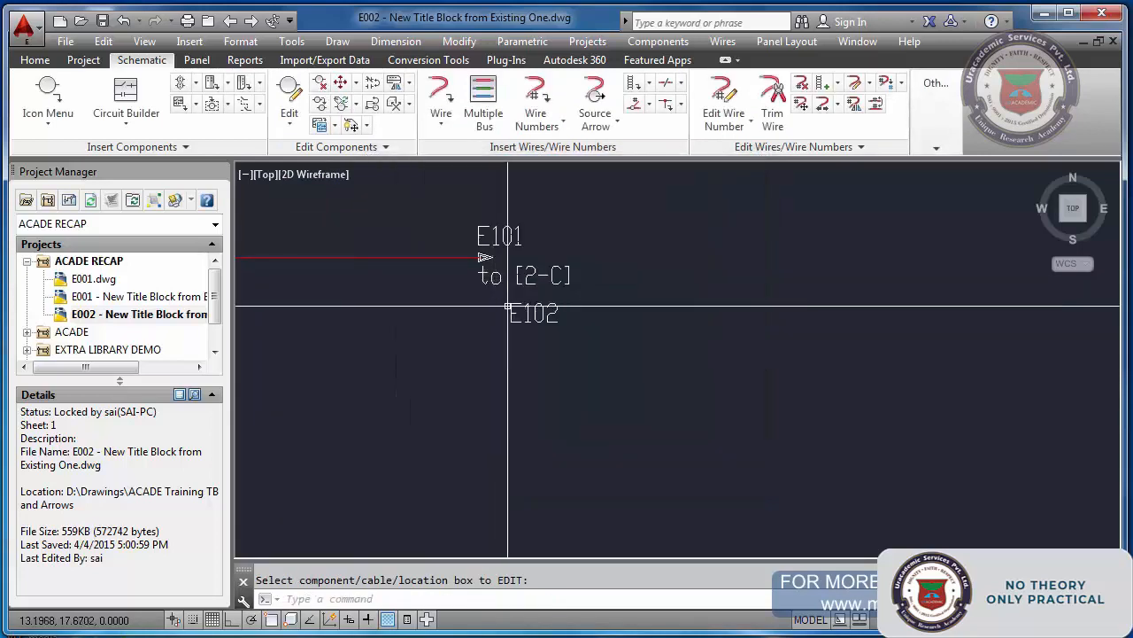
Check the block name and wire number attribute of the E101 source arrow without editing them.
scroll(558, 299, "down", 2)
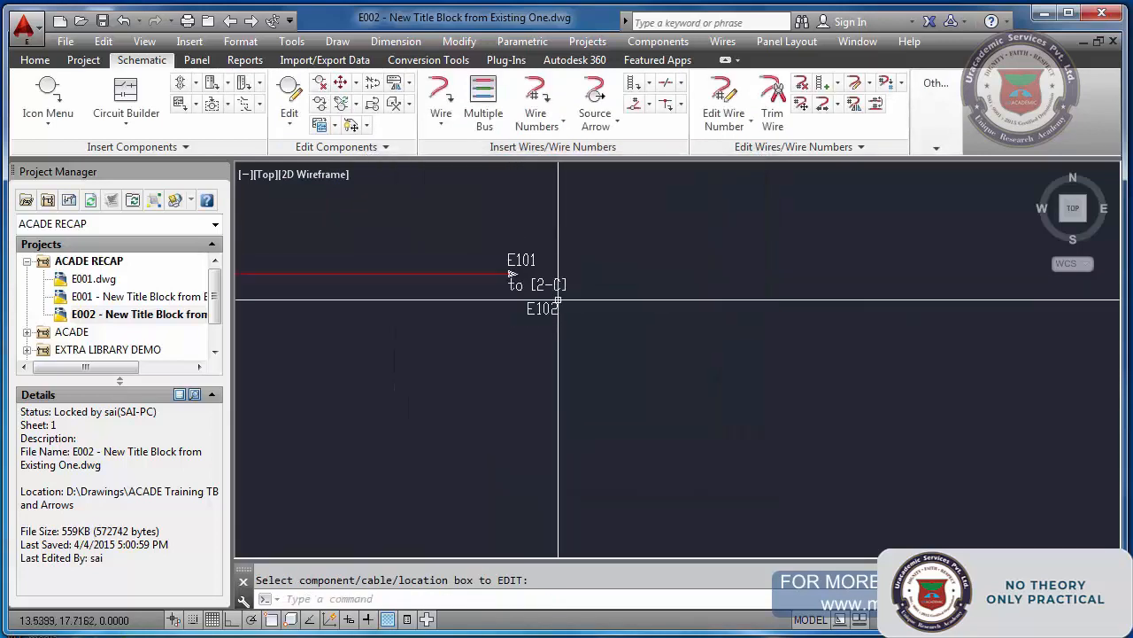
scroll(563, 301, "down", 2)
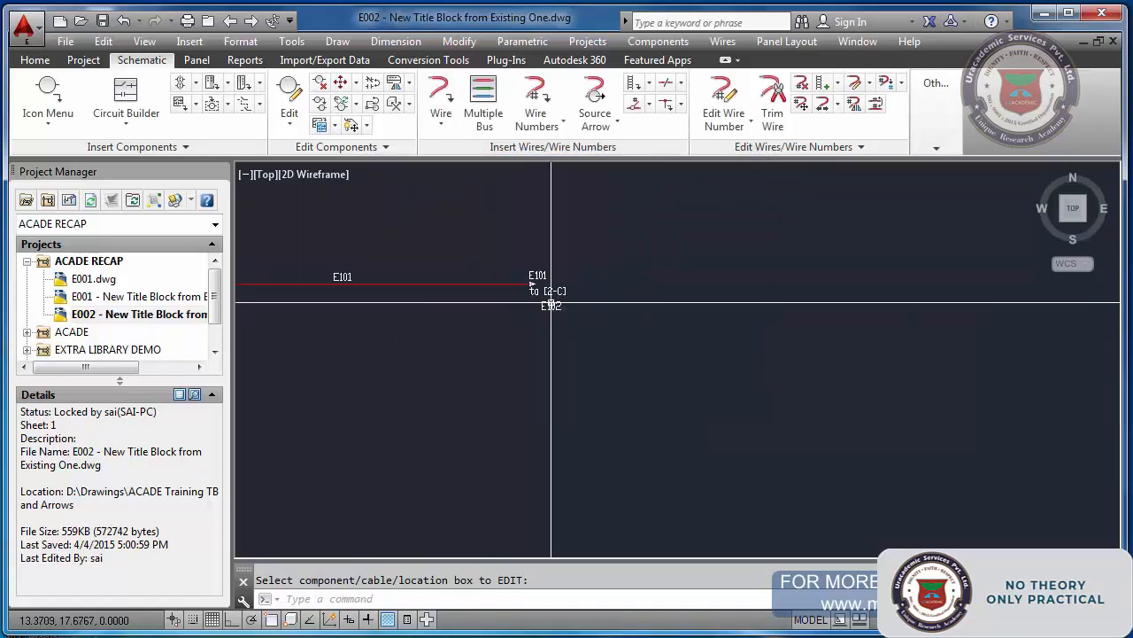
scroll(551, 302, "up", 2)
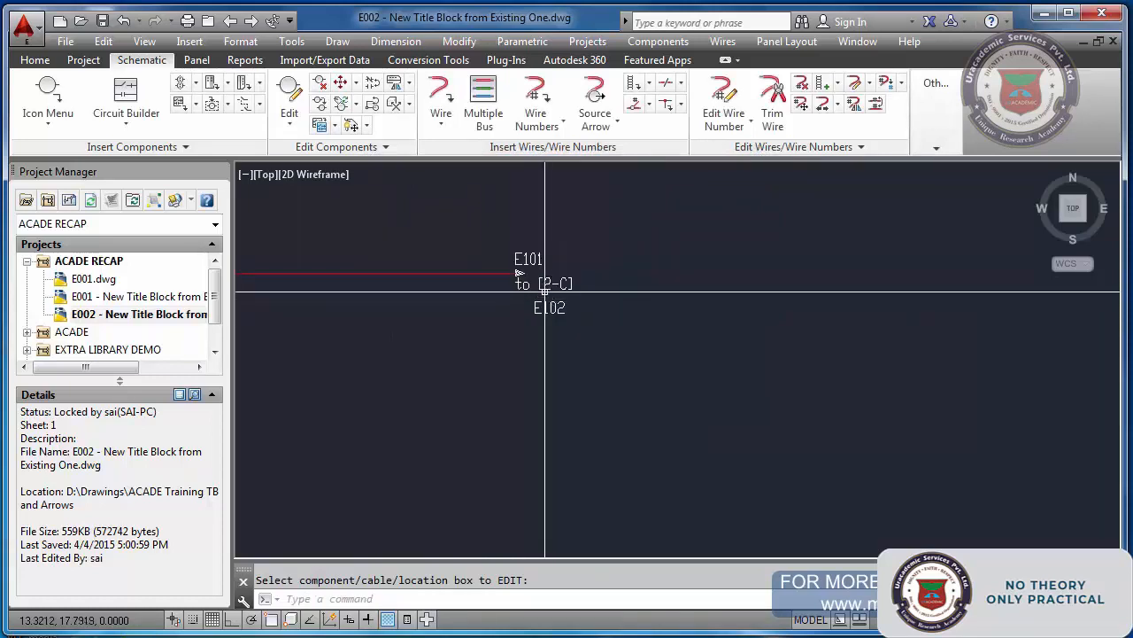
left_click(528, 260)
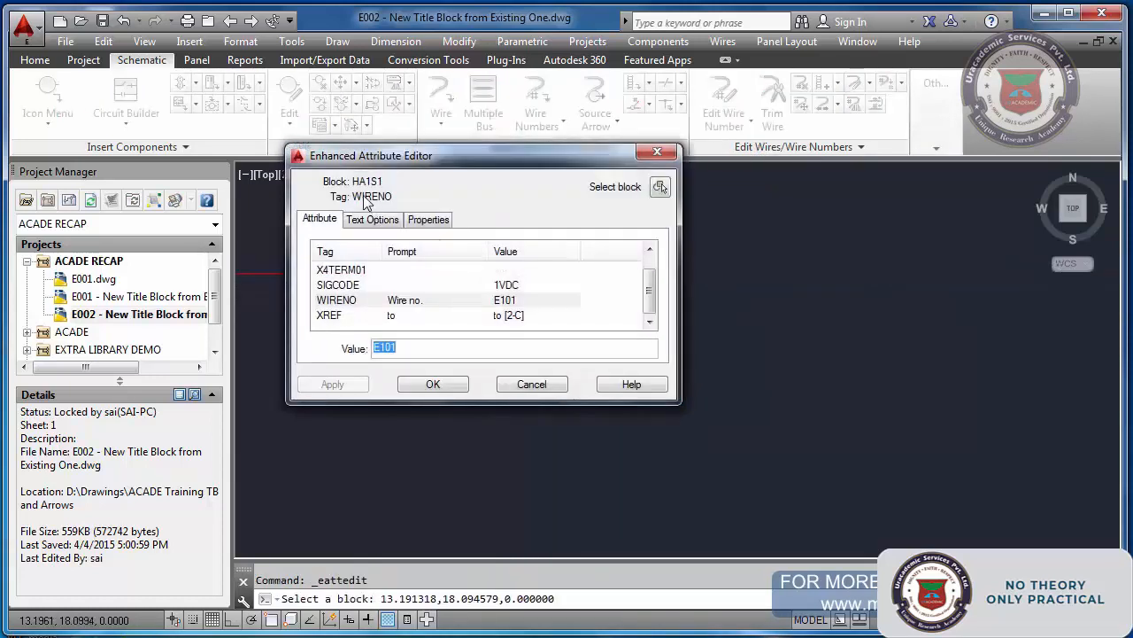
left_click(535, 384)
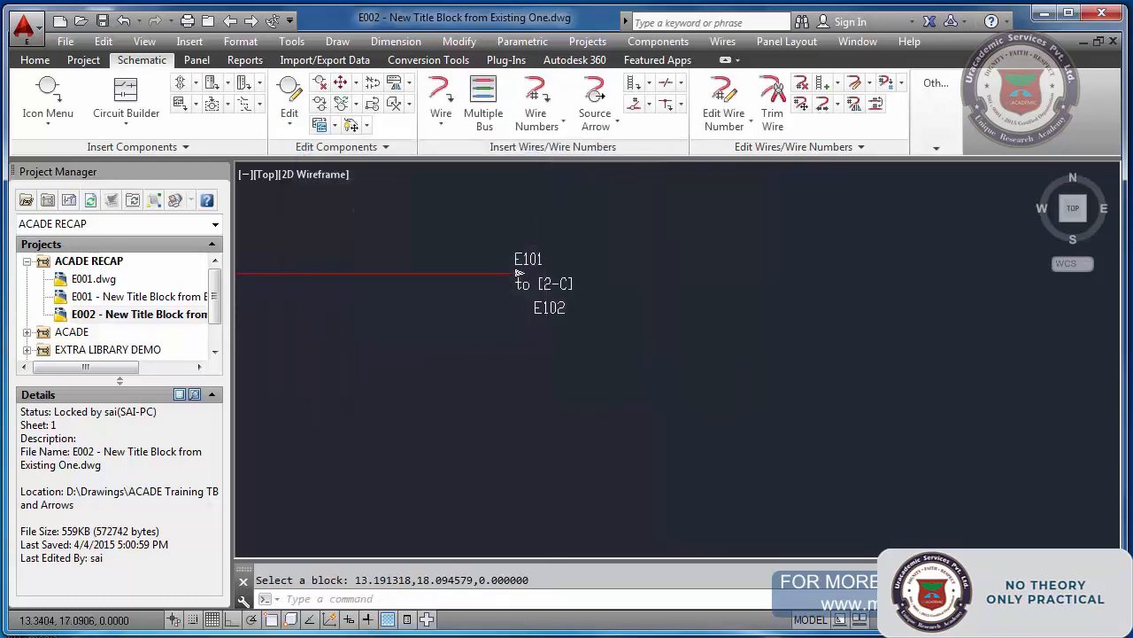
Save the drawing and bring up the contents of C:\ for opening another file.
key("ctrl+s")
key("ctrl+o")
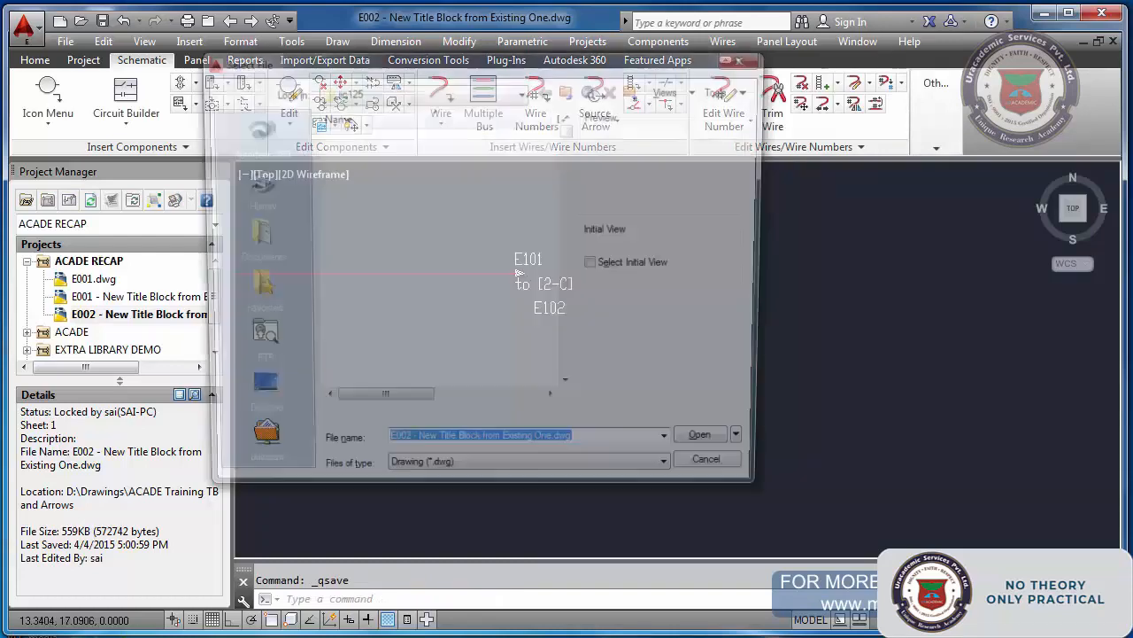
type("C")
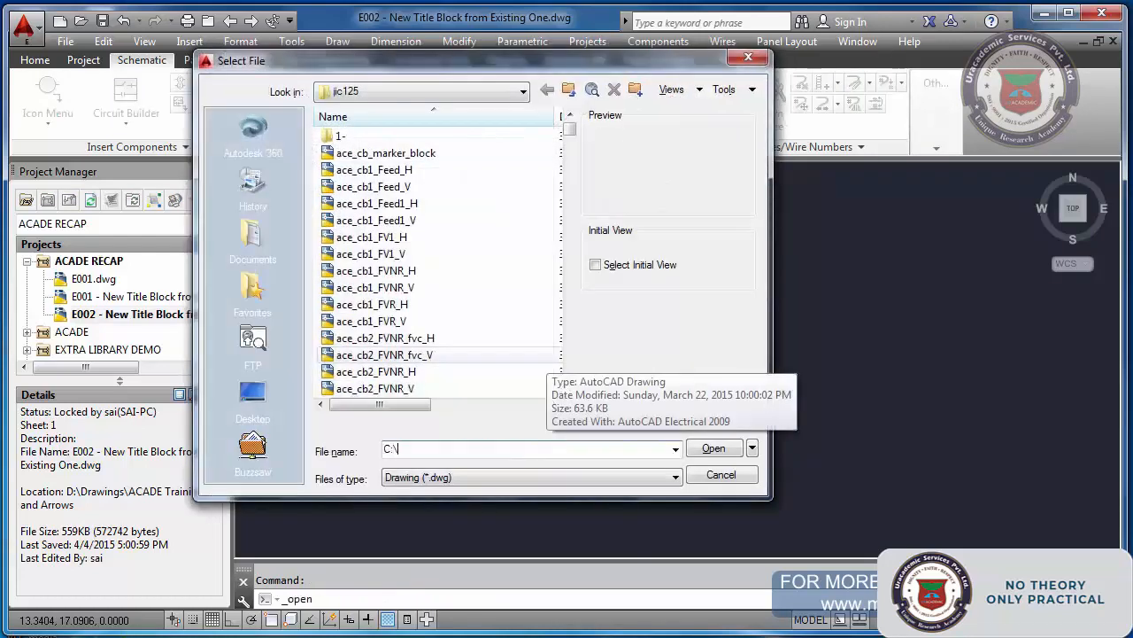
type(":\\")
key("Return")
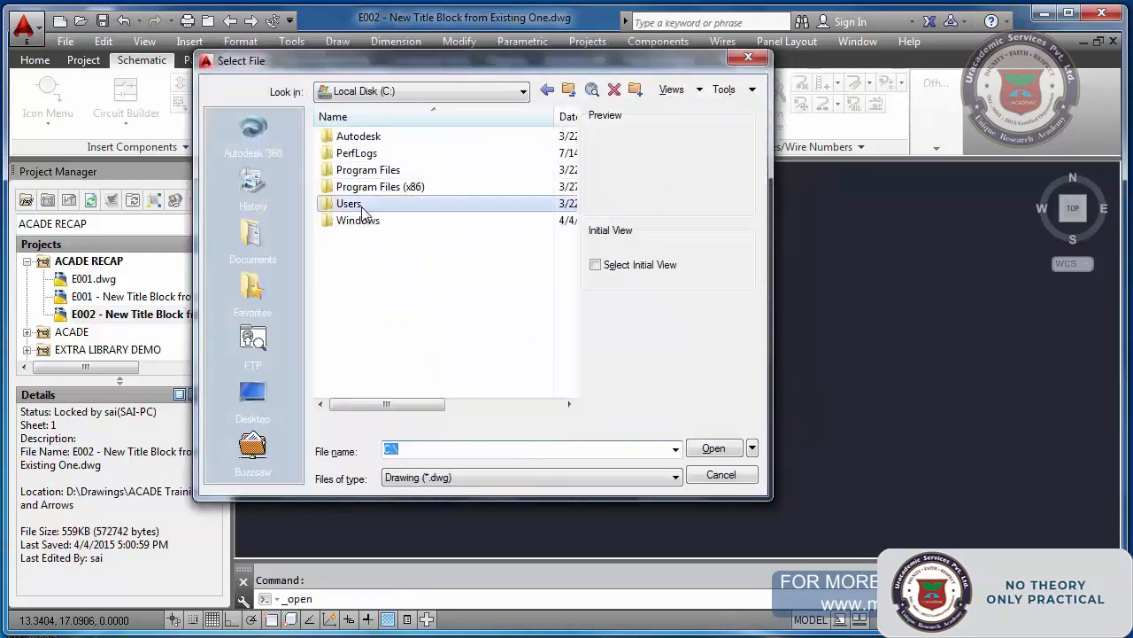
Browse to the symbol library folder Users\Public\Public Documents\Autodesk\Acade 2014\Libs\jic1.
double_click(365, 205)
double_click(363, 137)
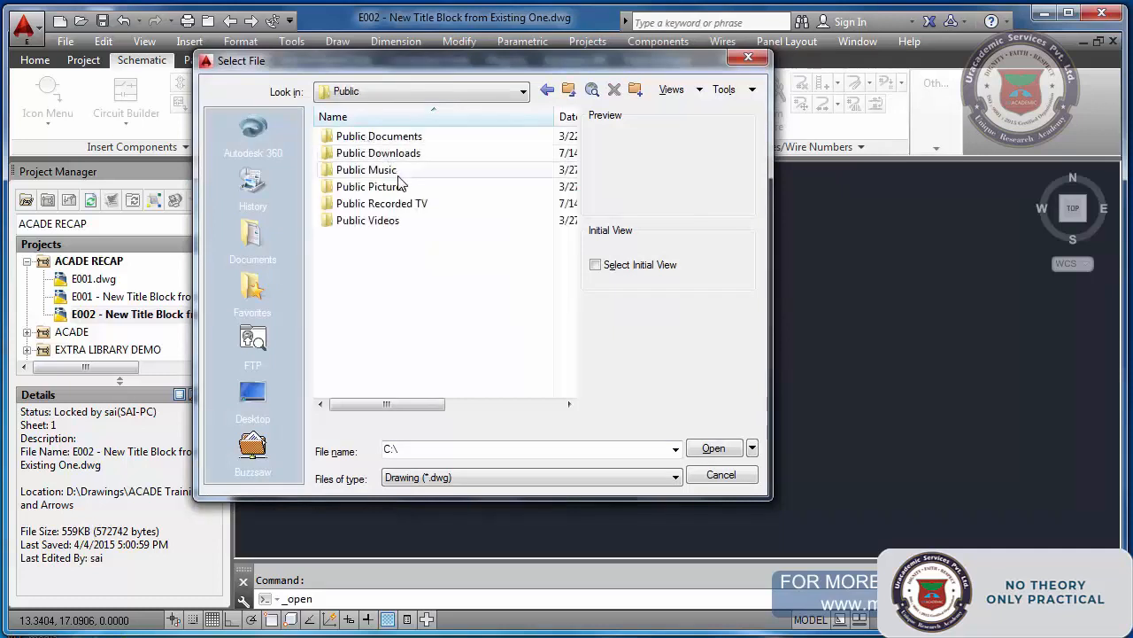
double_click(409, 140)
double_click(374, 139)
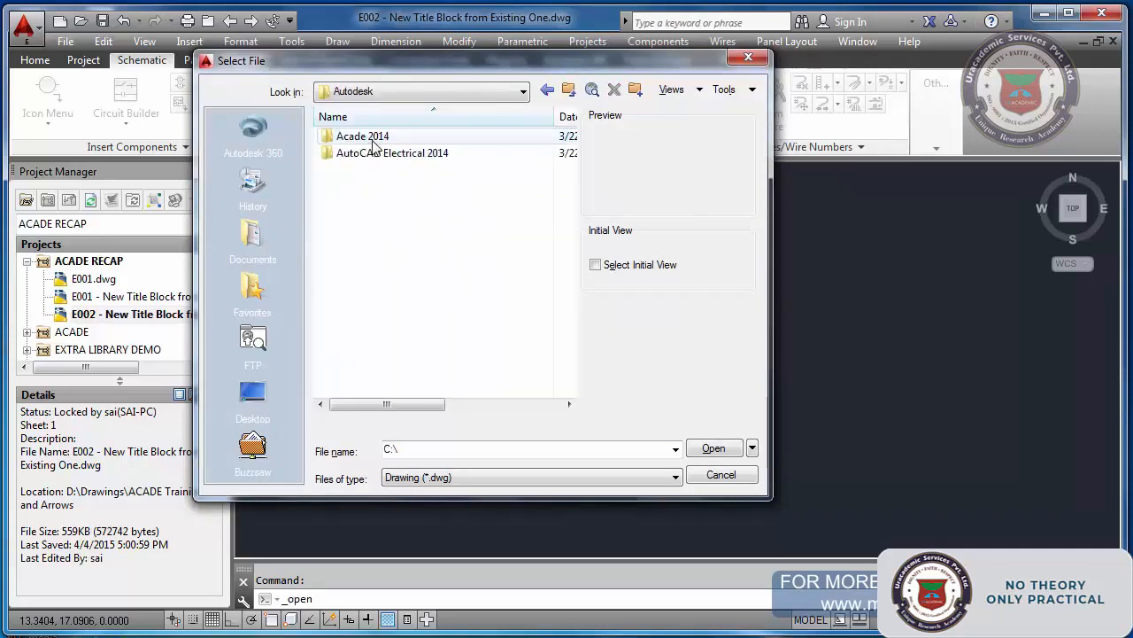
double_click(379, 142)
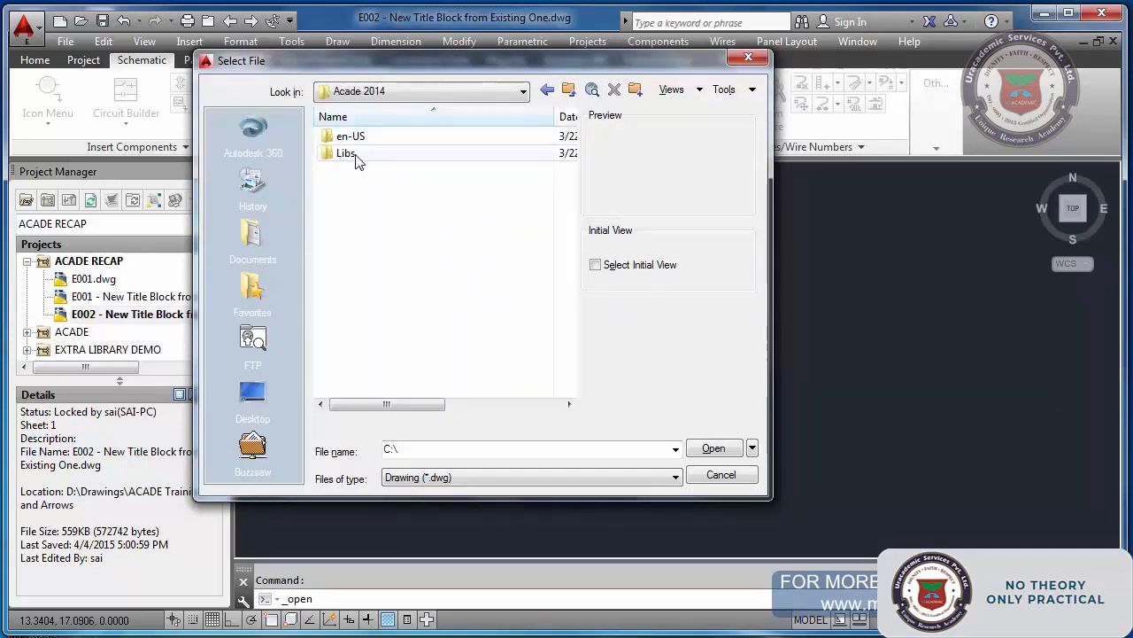
left_click(356, 156)
double_click(356, 156)
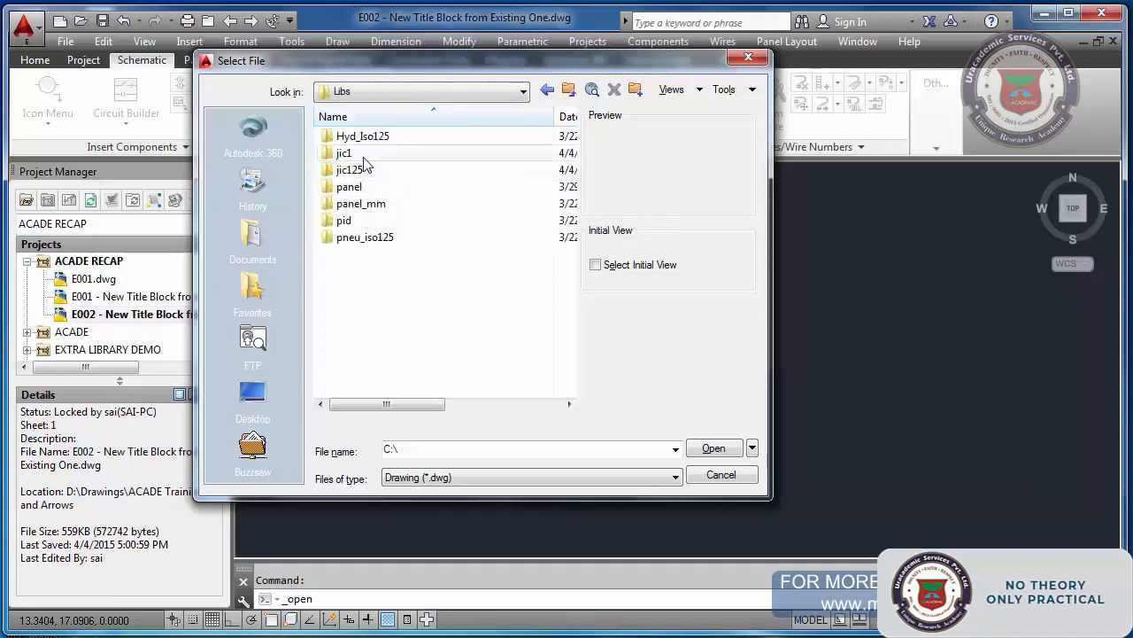
double_click(359, 155)
Open the source arrow block file ha1s1 from the jic1 library folder.
left_click(436, 287)
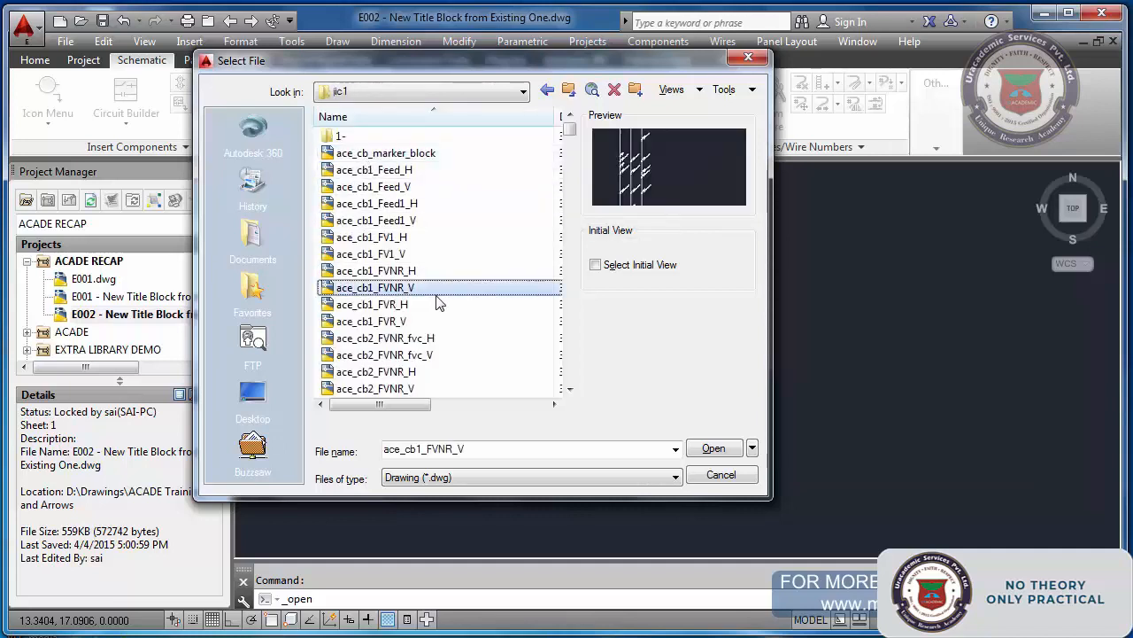
key("h")
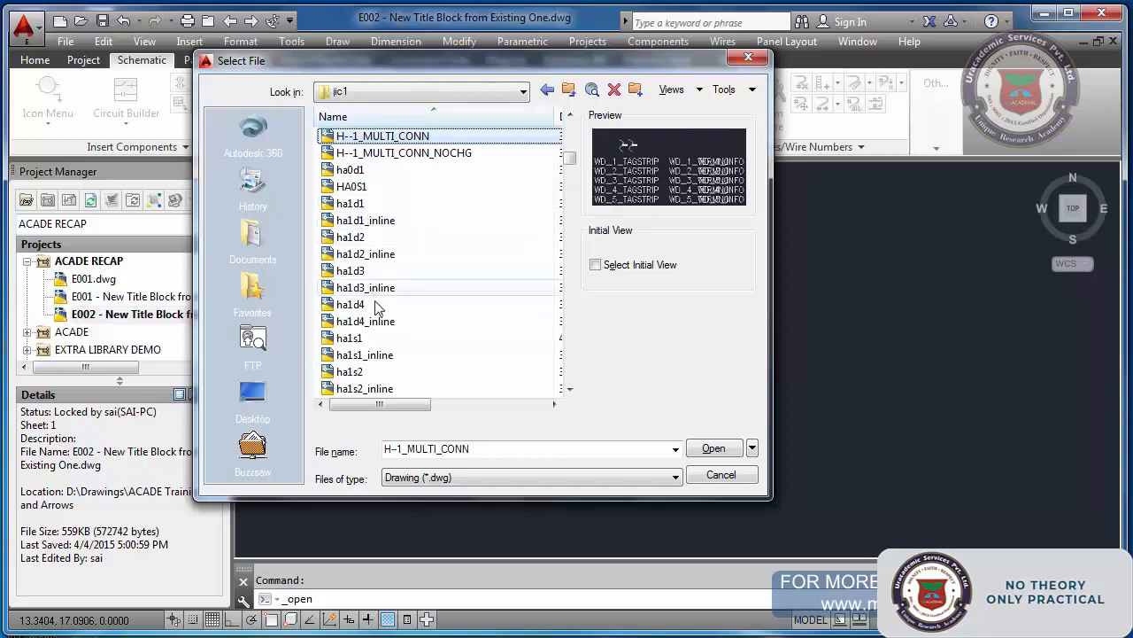
scroll(383, 352, "down", 1)
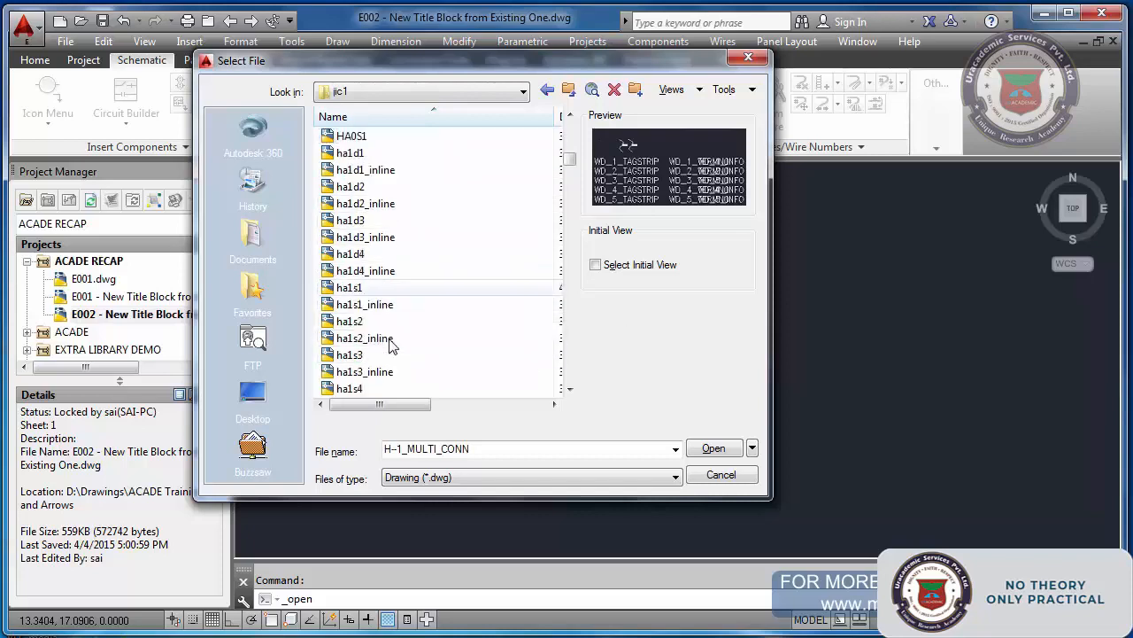
left_click(370, 295)
left_click(712, 449)
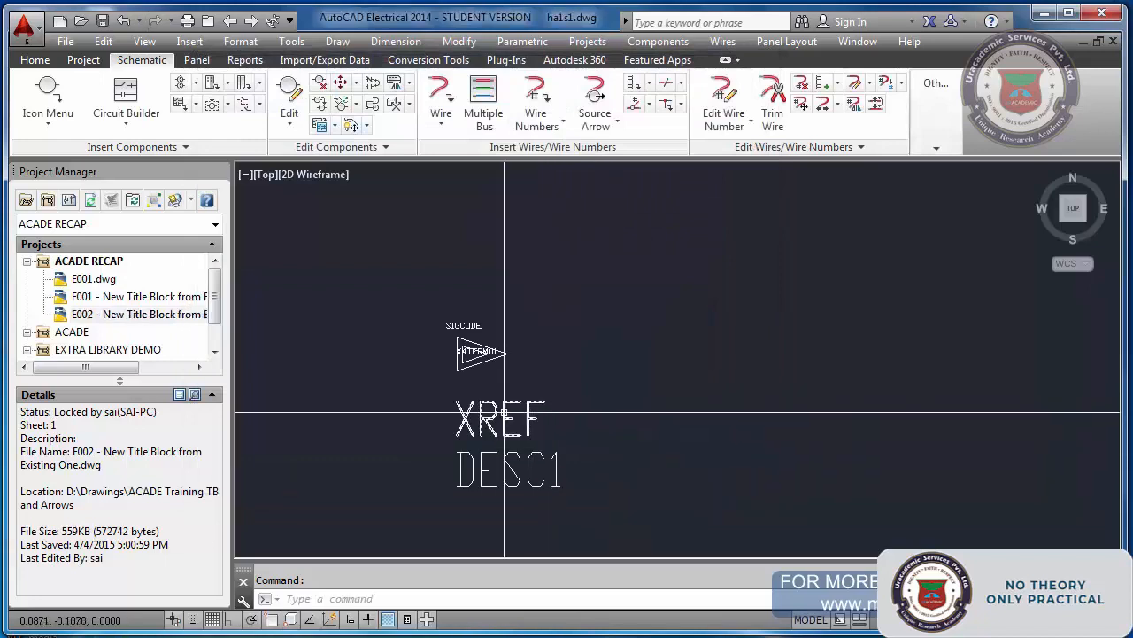
Set the prompt of the XREF attribute definition to TO DESTINATION and end the attribute editing.
double_click(504, 412)
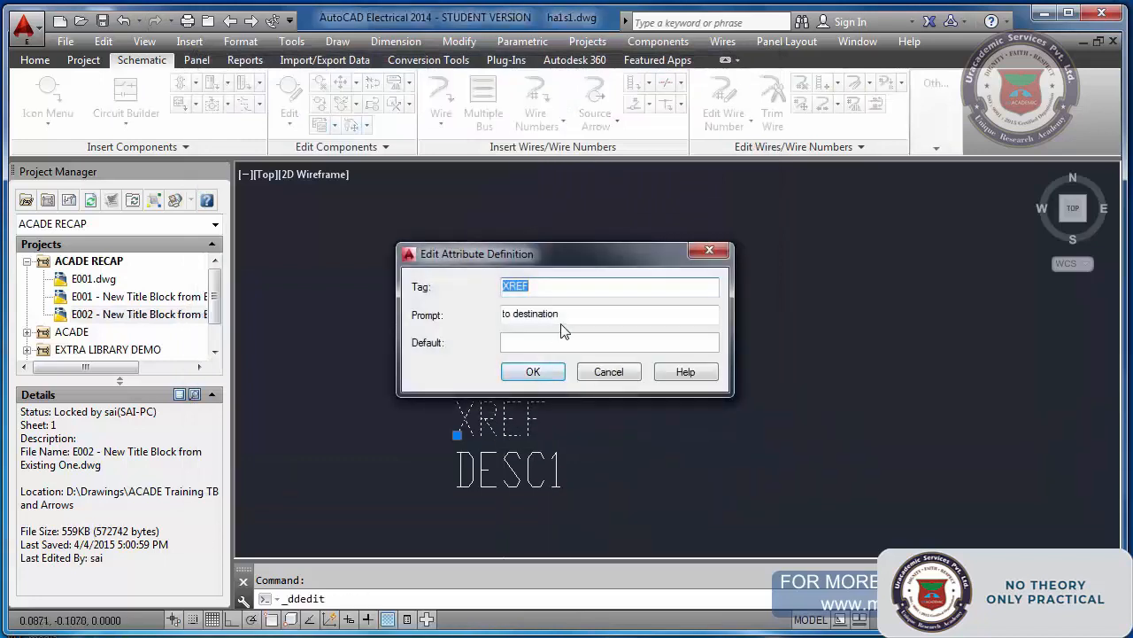
left_click_drag(567, 313, 478, 316)
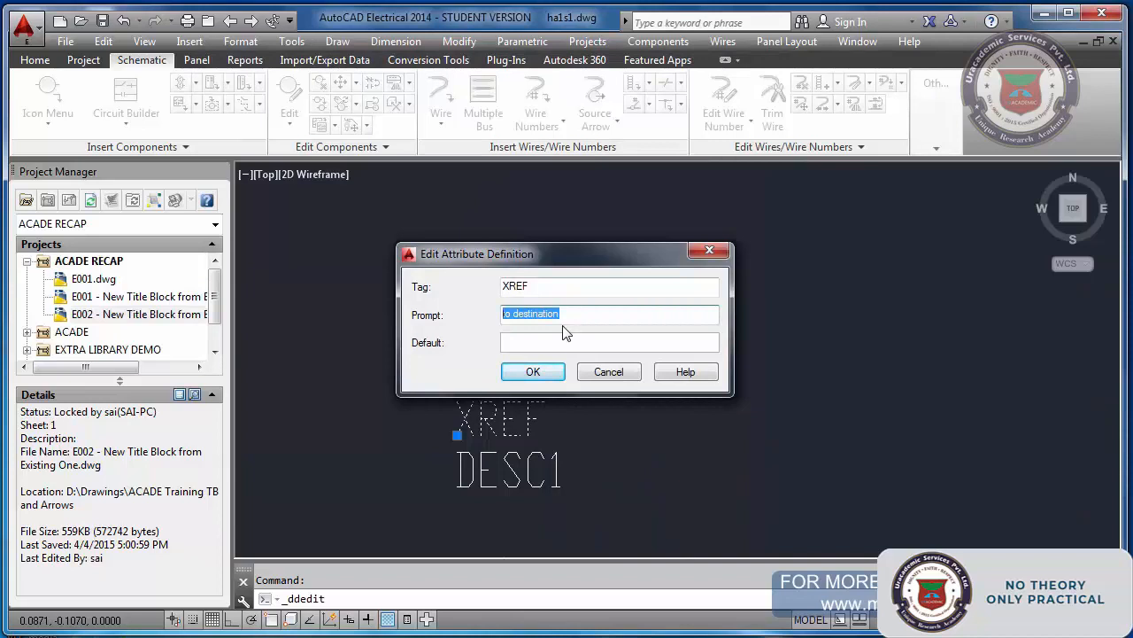
key("Delete")
left_click(531, 371)
right_click(535, 372)
left_click(571, 383)
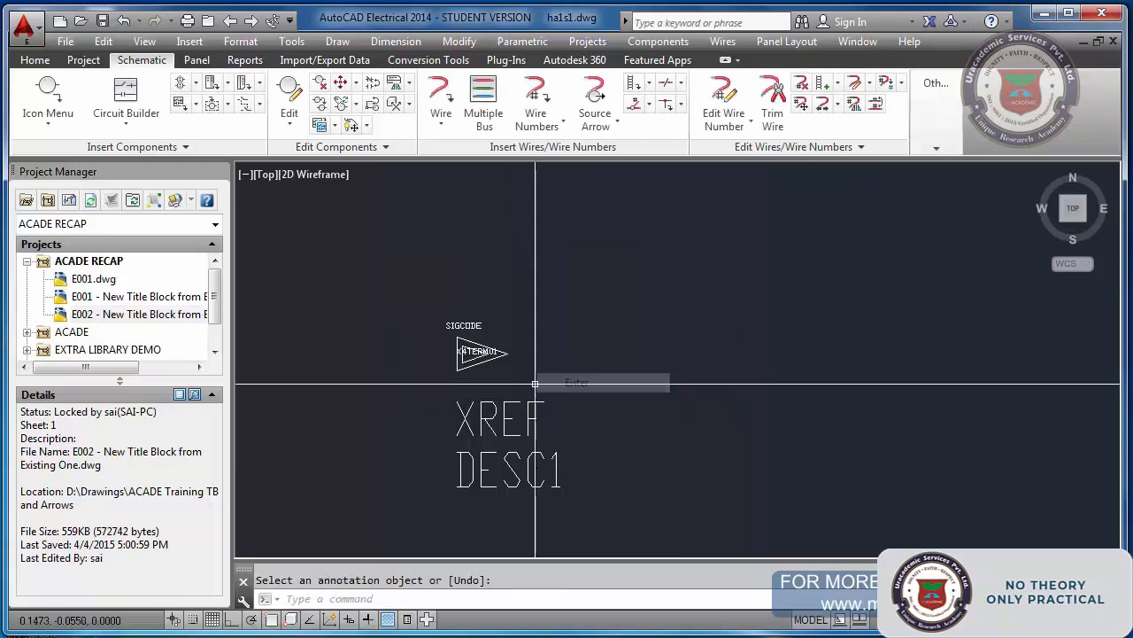
Check the prompt, style and justification of the XREF attribute definition with the PROPERTIES command.
type("PROPE")
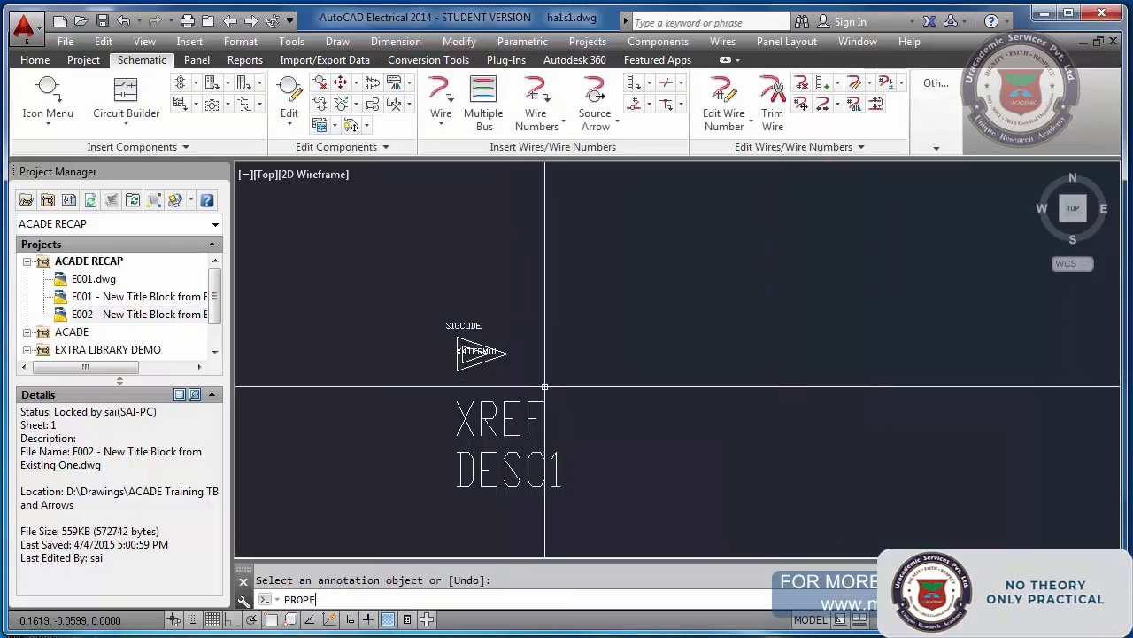
type("TI")
key("Return")
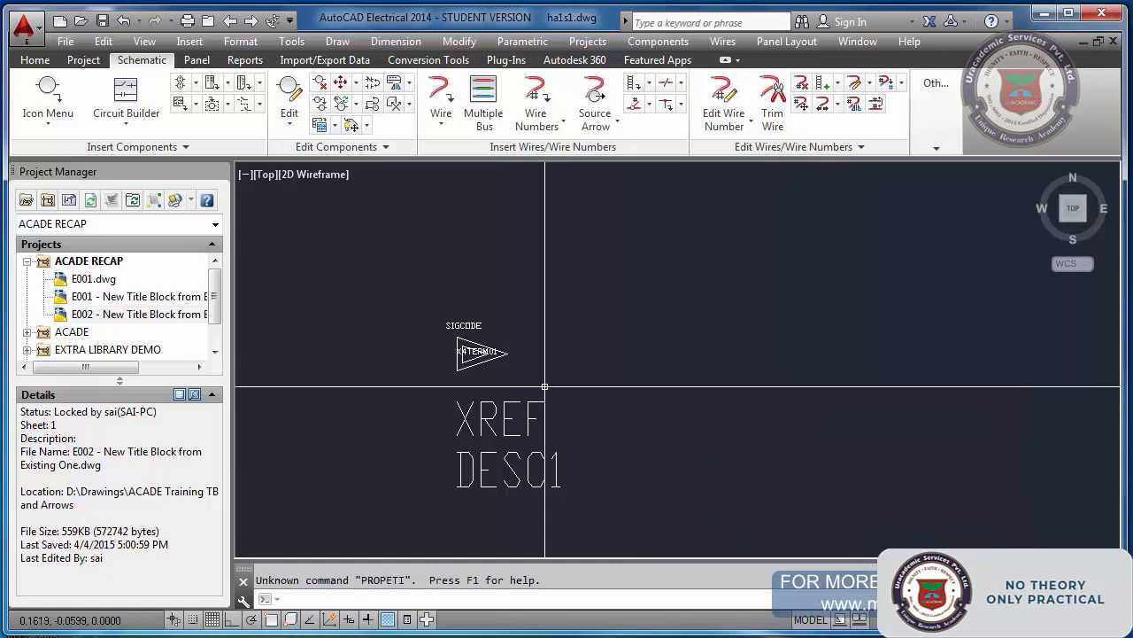
type("PROPERTIES")
key("Return")
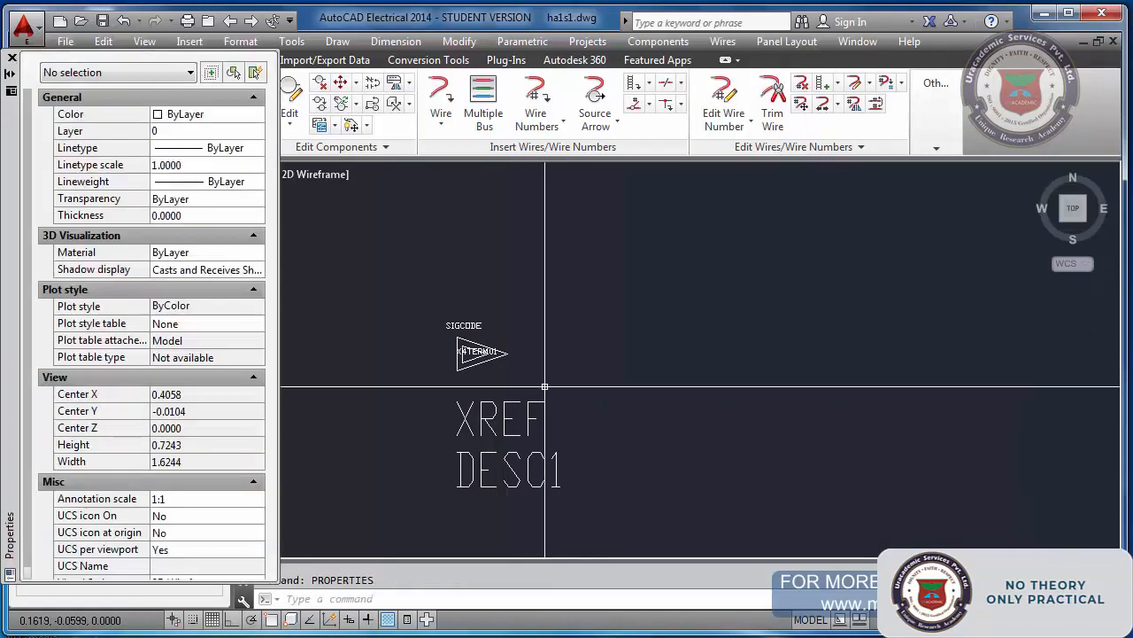
left_click(501, 411)
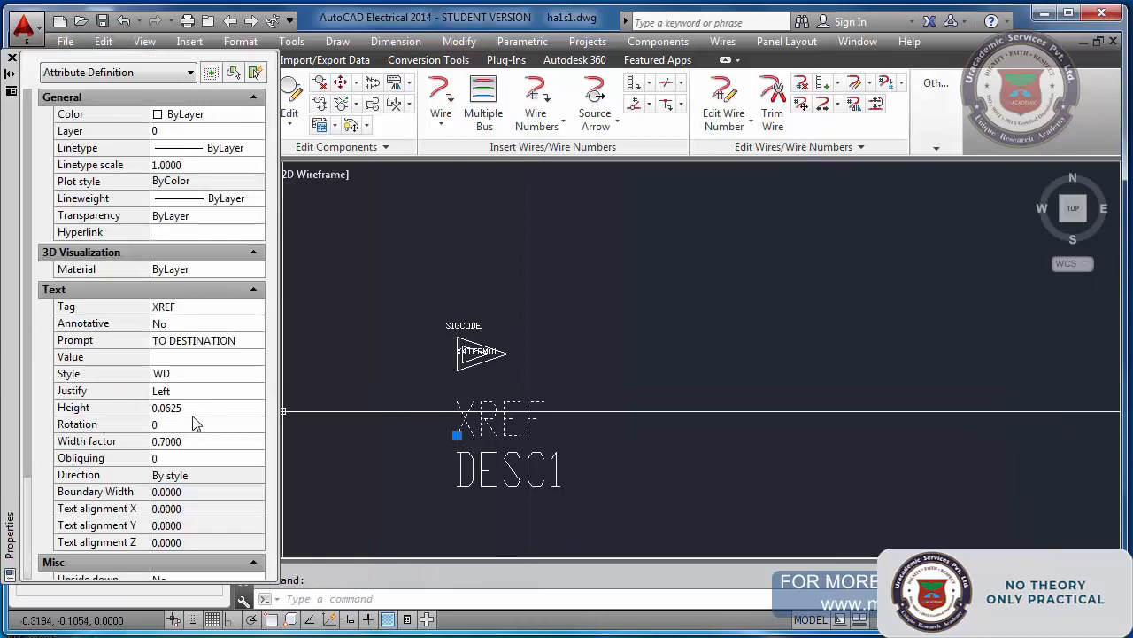
left_click(234, 345)
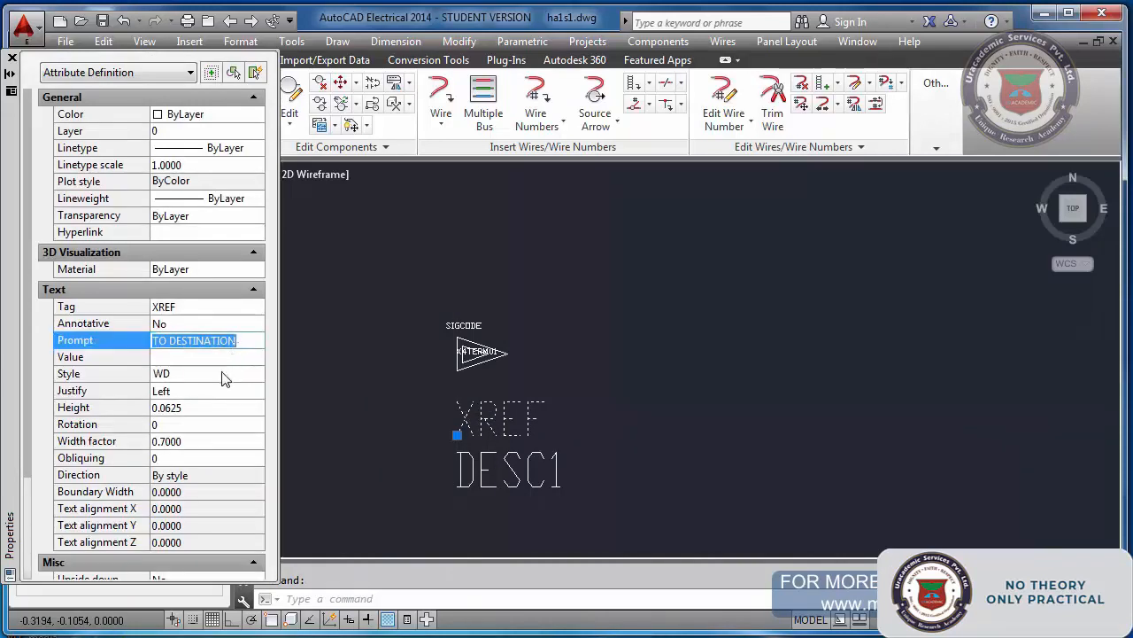
left_click(223, 377)
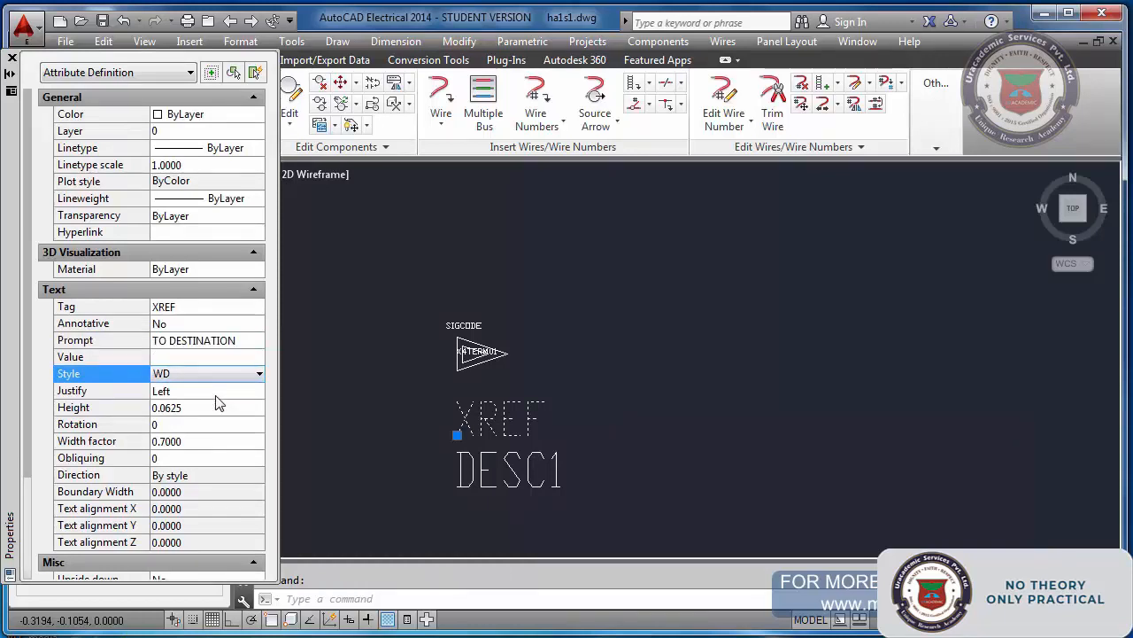
left_click(215, 396)
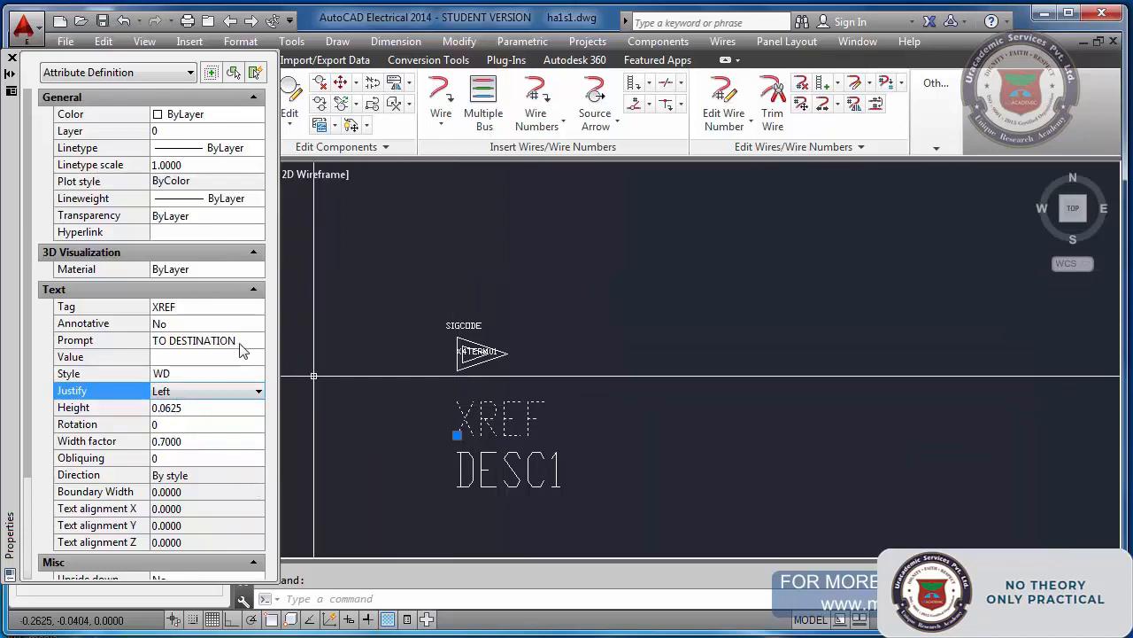
left_click(12, 57)
key("Escape")
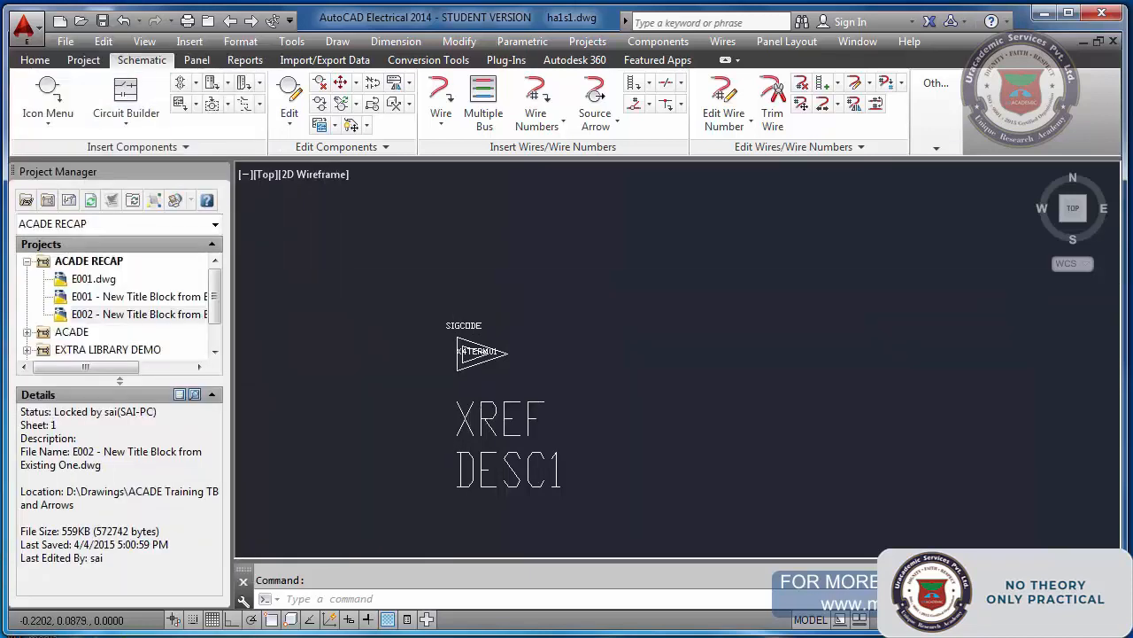
Save the ha1s1 block file and switch back to the E002 drawing.
key("ctrl+s")
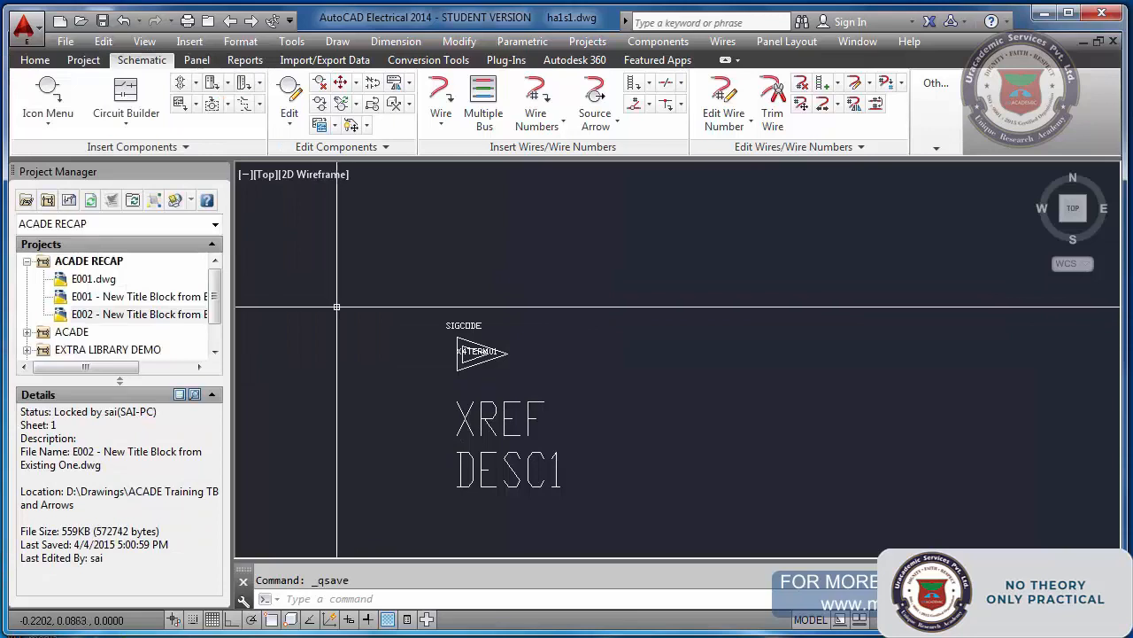
double_click(156, 321)
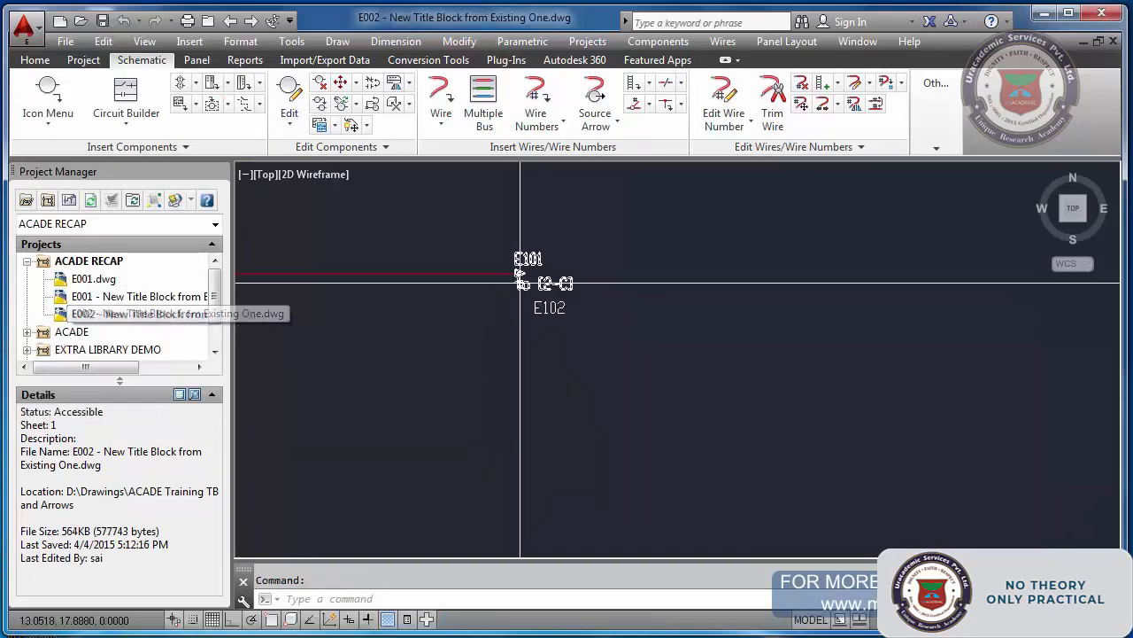
Delete the E101 source arrow with Delete Component, erase the E102 wire number text and save the drawing.
left_click(341, 104)
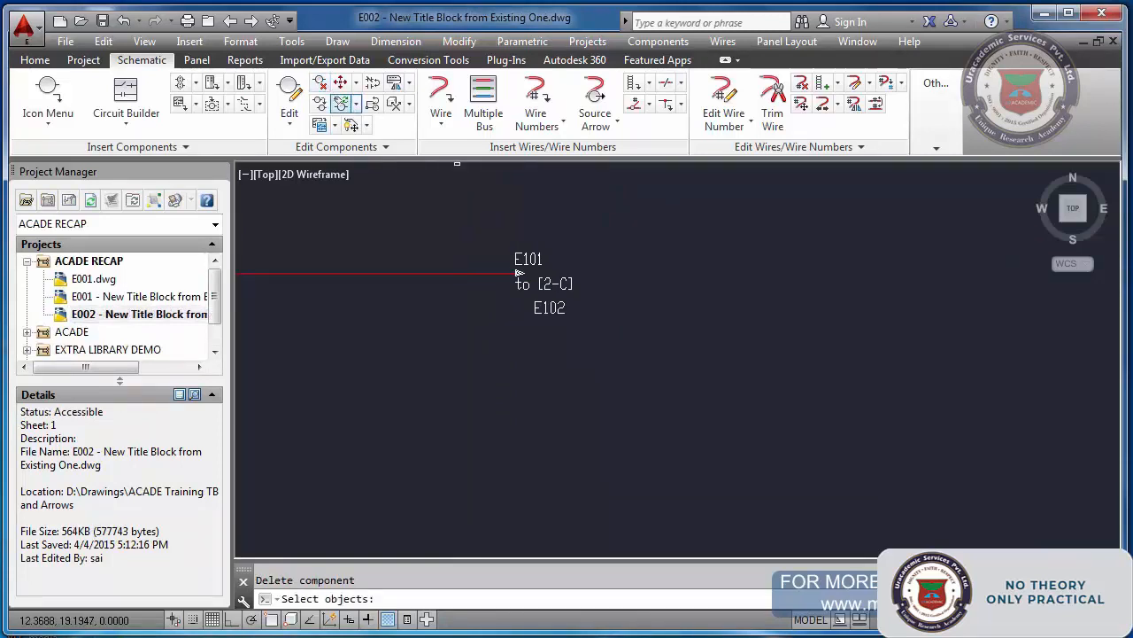
left_click(453, 209)
left_click(625, 354)
key("Return")
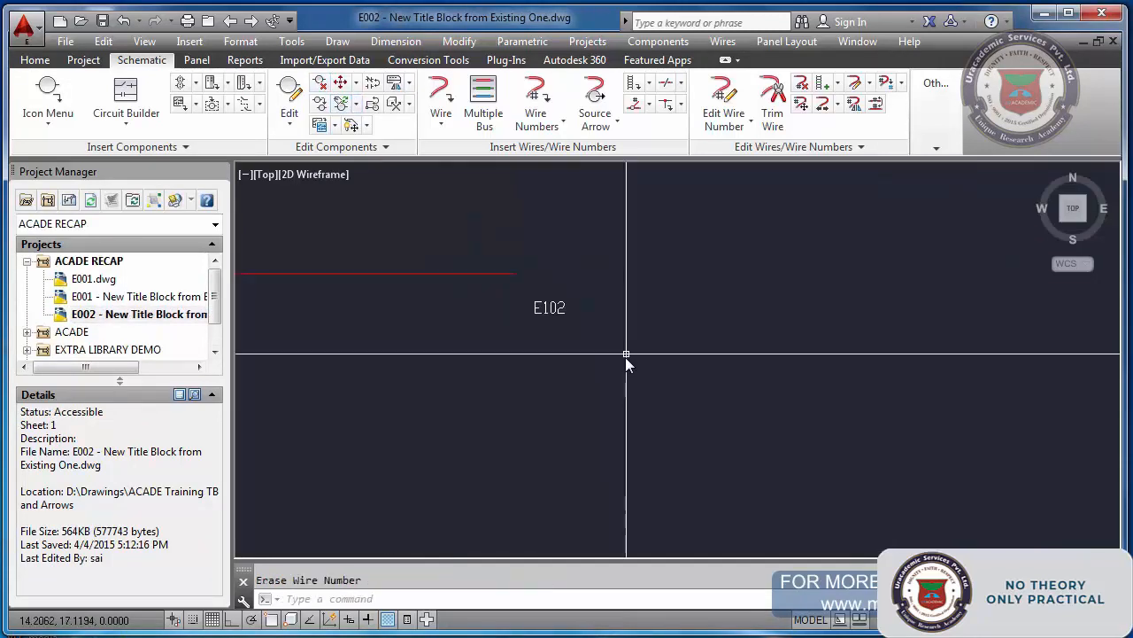
left_click(568, 321)
left_click(495, 329)
key("Return")
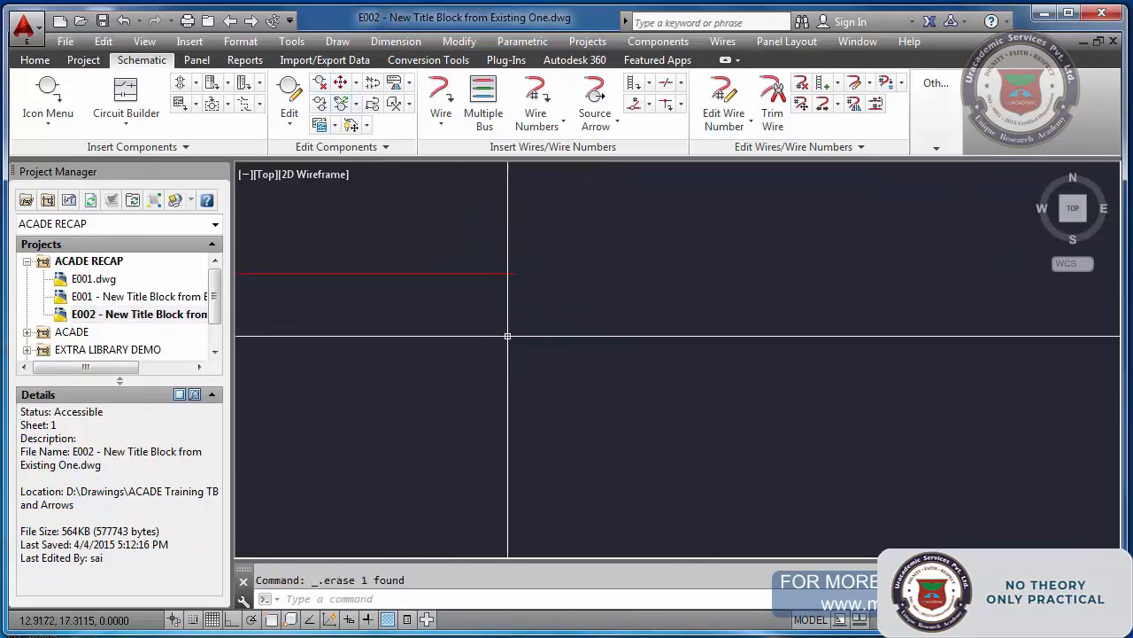
key("ctrl+s")
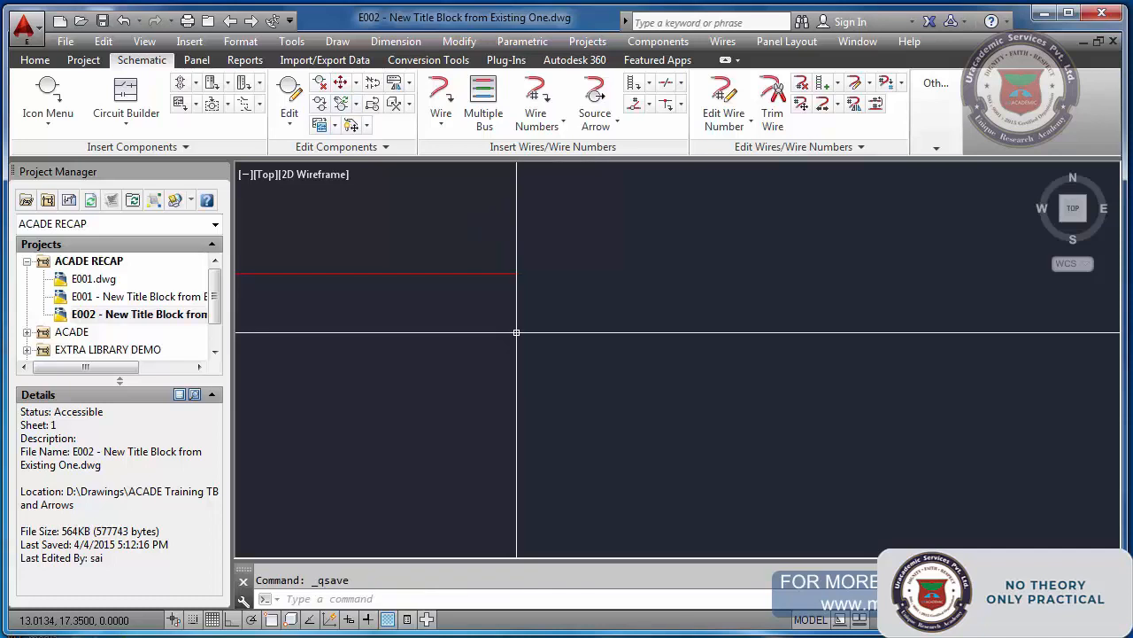
Purge all unused objects from the drawing with -PURGE, without verifying each name.
type("-PURGE")
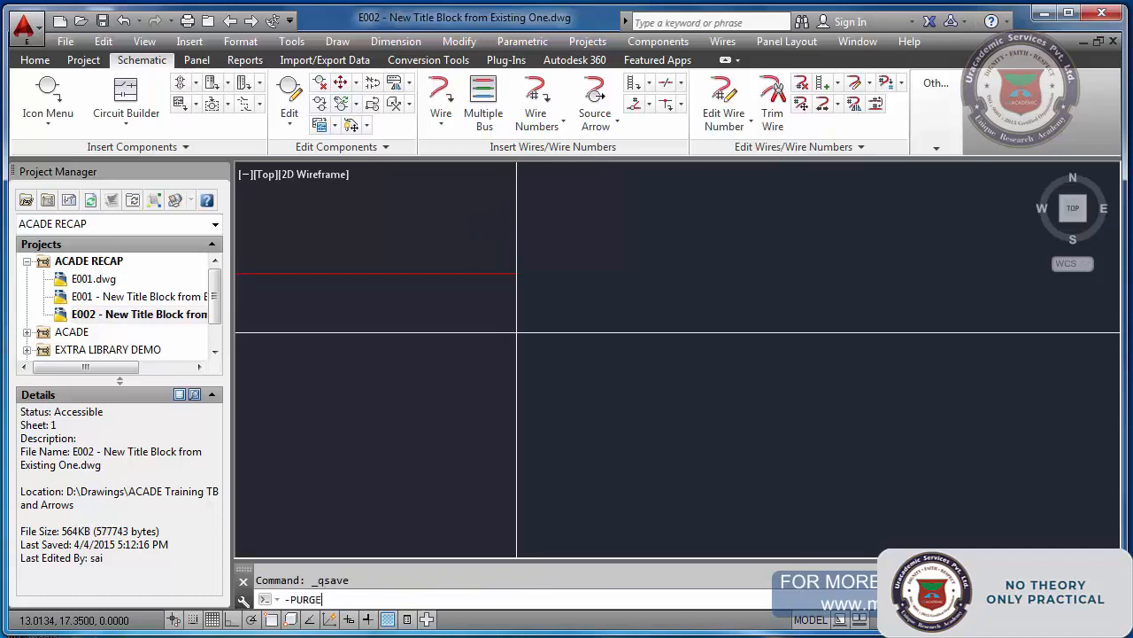
key("Return")
type("A")
key("Return")
key("Return")
type("N")
key("Return")
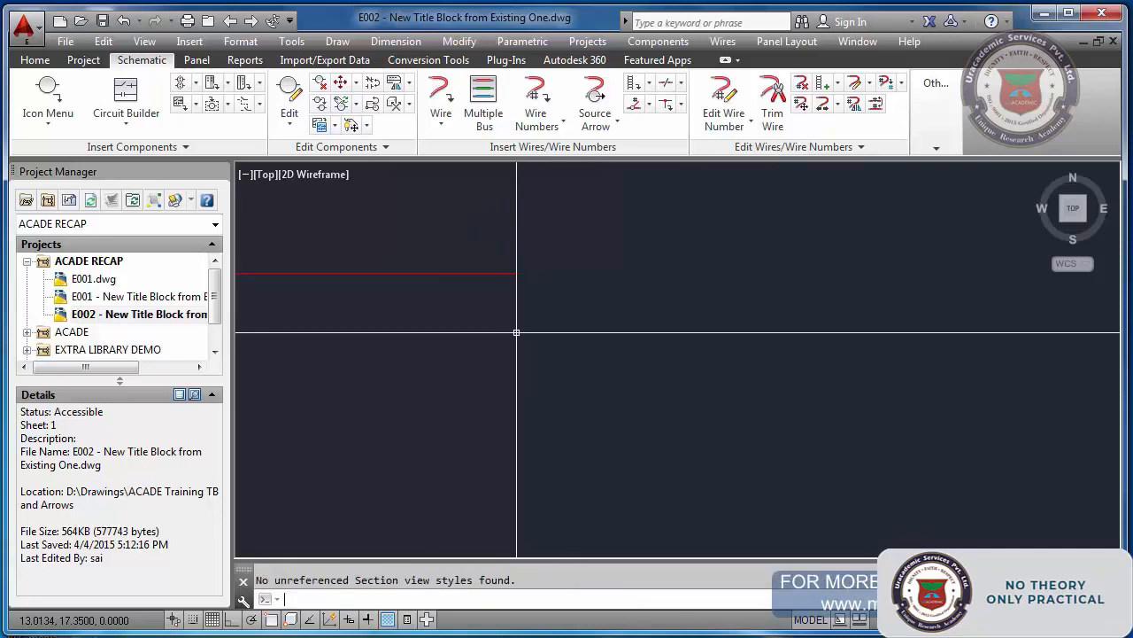
Repeat -PURGE with the ALL option to clear remaining unused definitions, and save the drawing.
key("Return")
type("ALL")
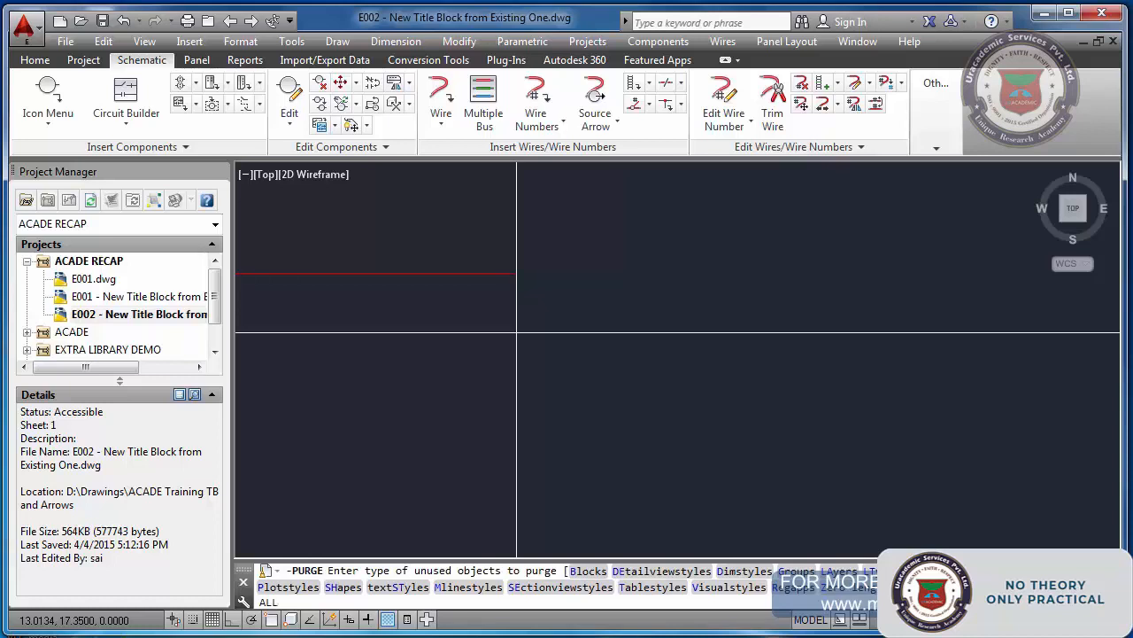
key("Return")
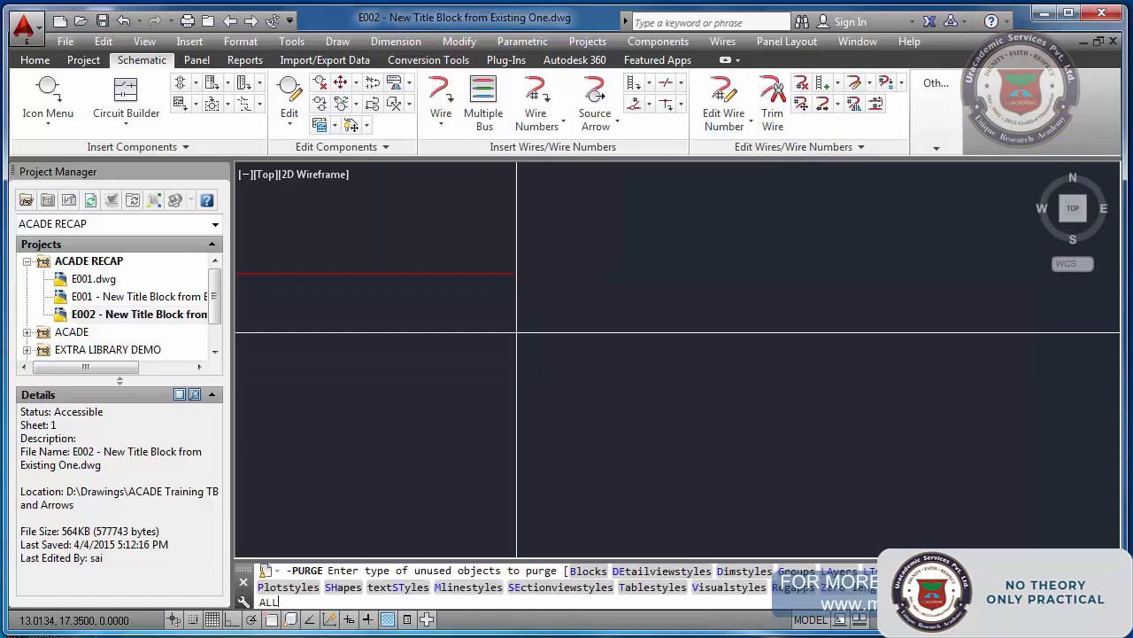
key("Return")
key("Return")
key("Return")
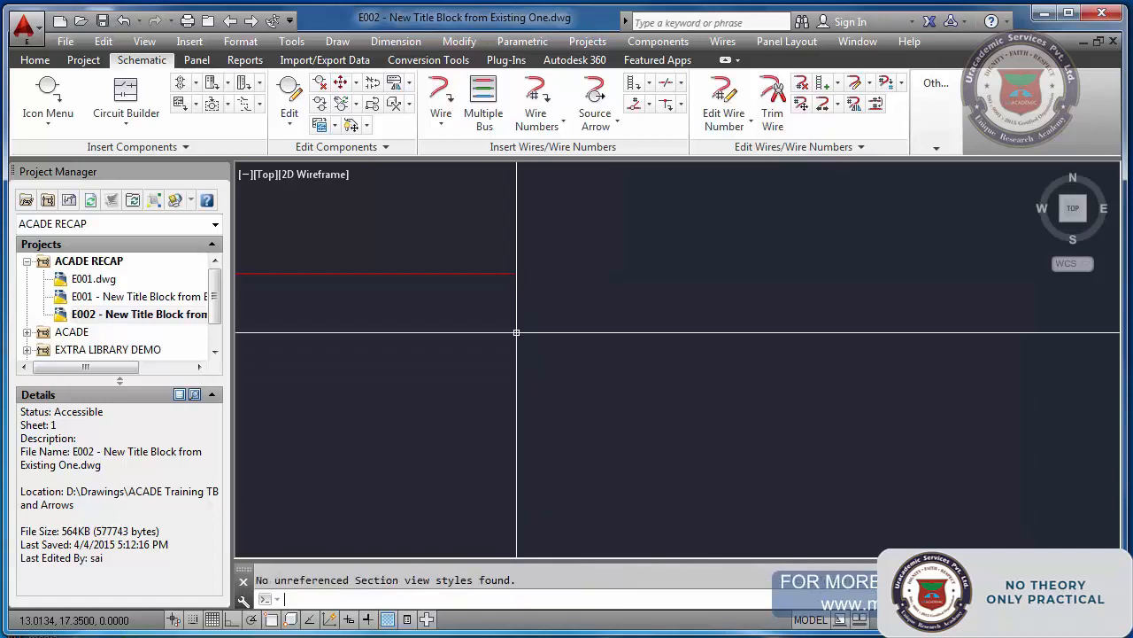
key("ctrl+s")
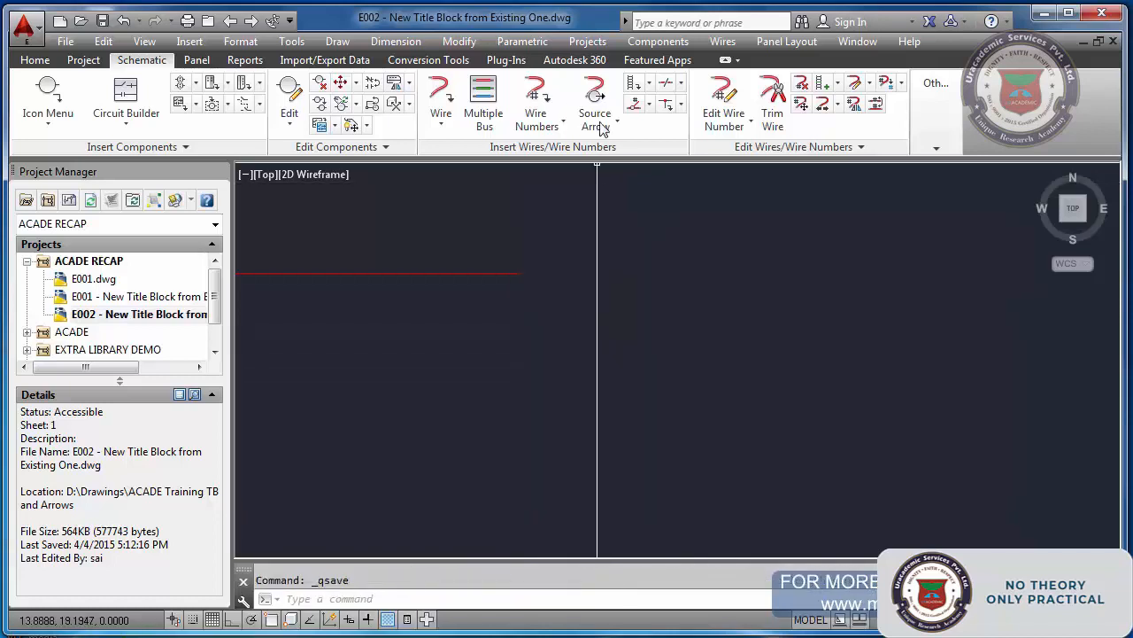
Draw a horizontal wire about 2 units long below the existing wire's right end.
left_click(440, 97)
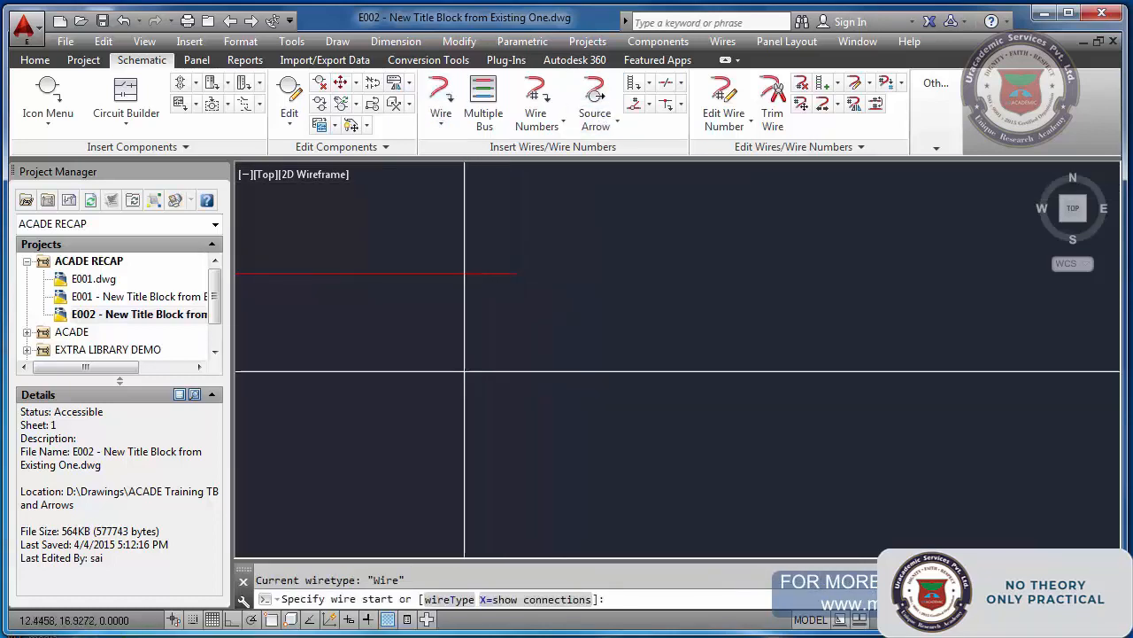
left_click(646, 372)
Insert a style 1 source arrow with code 12VDC at the upper wire's right end and its destination arrow at the lower wire's left end.
left_click(596, 114)
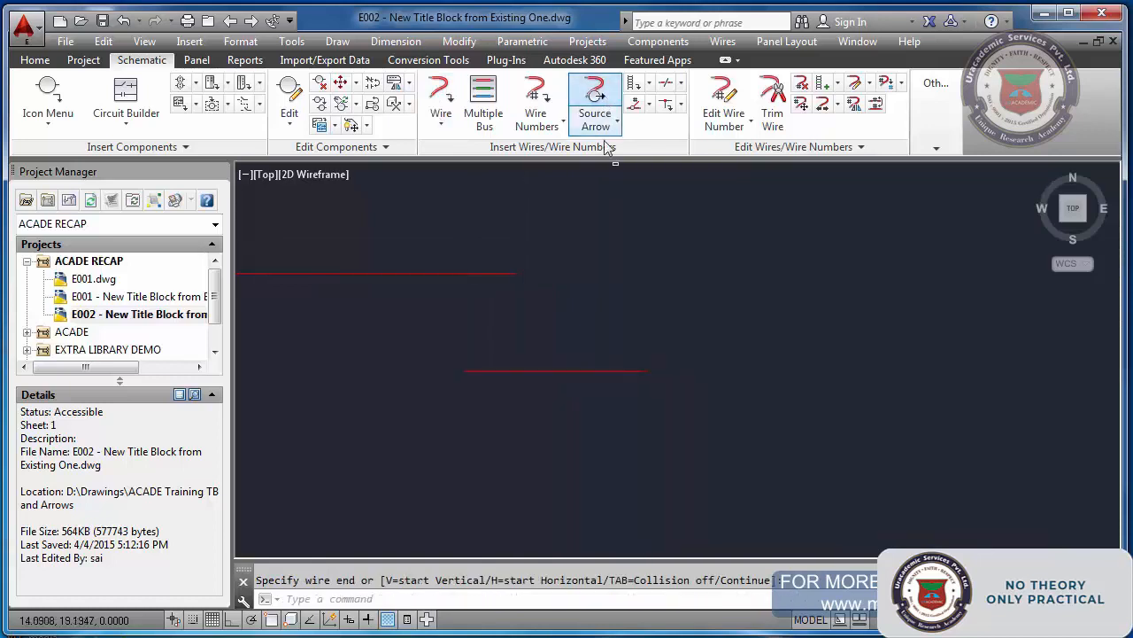
left_click(515, 279)
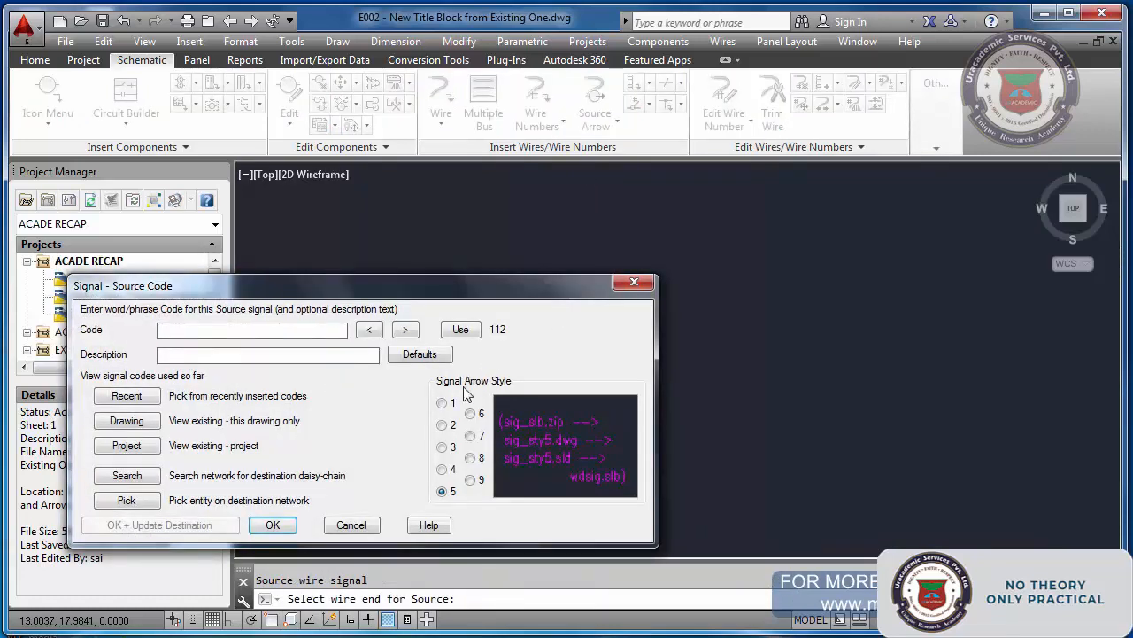
left_click(442, 403)
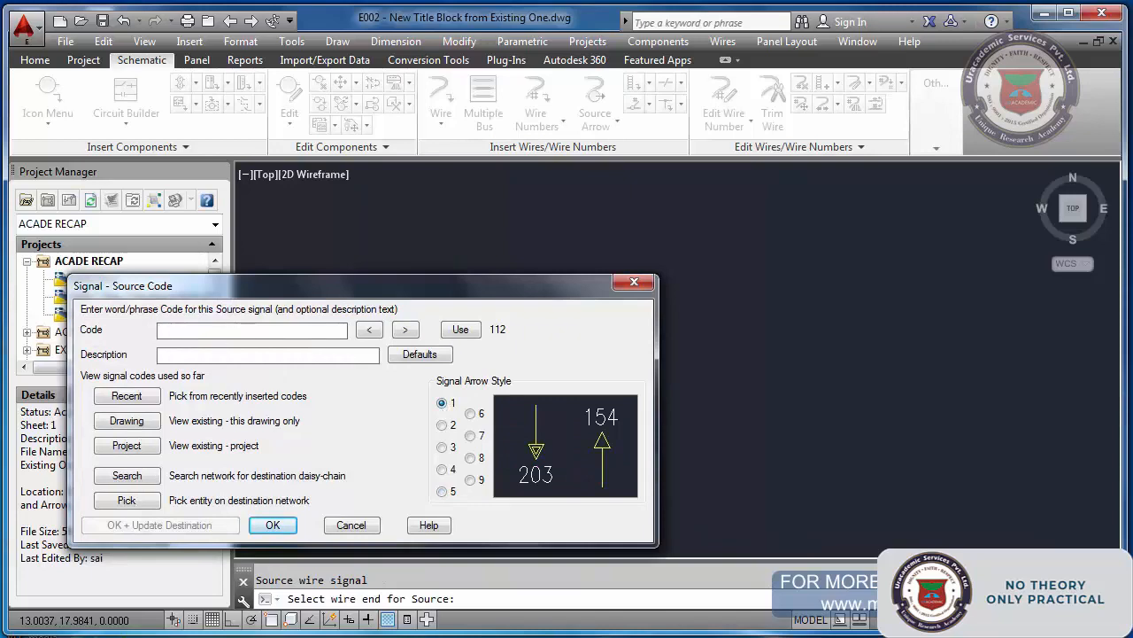
left_click(280, 526)
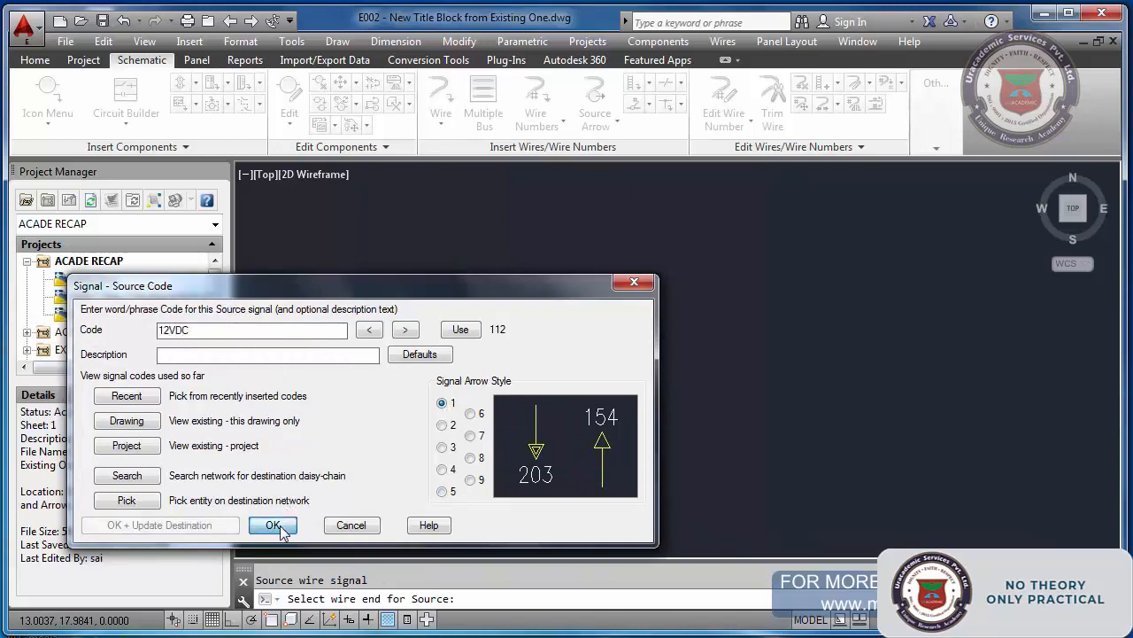
left_click(531, 325)
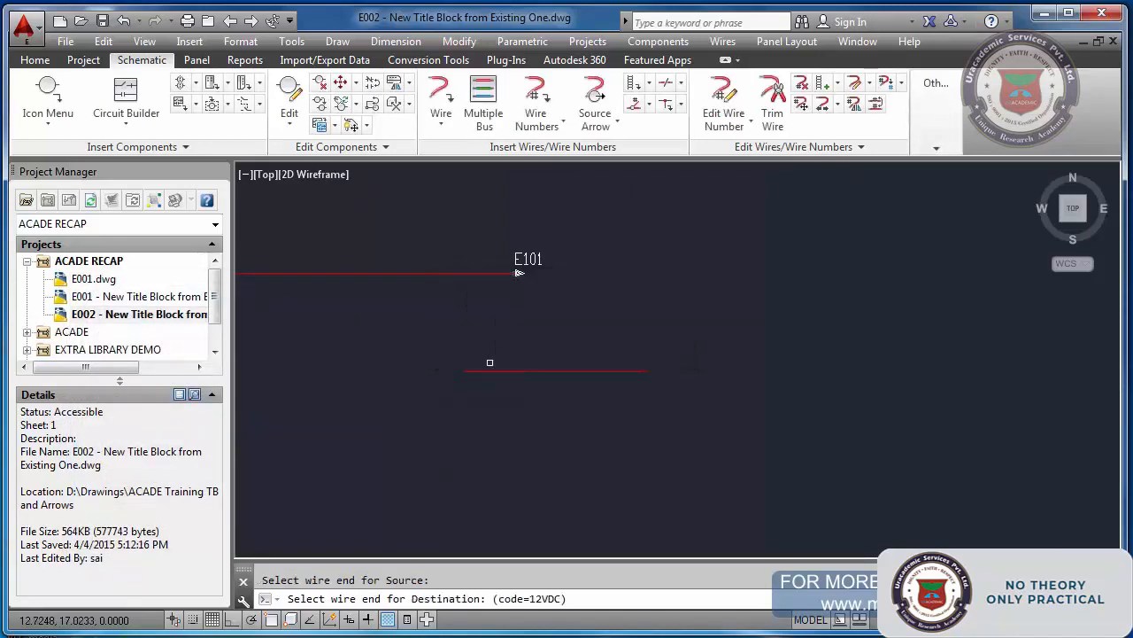
left_click(468, 372)
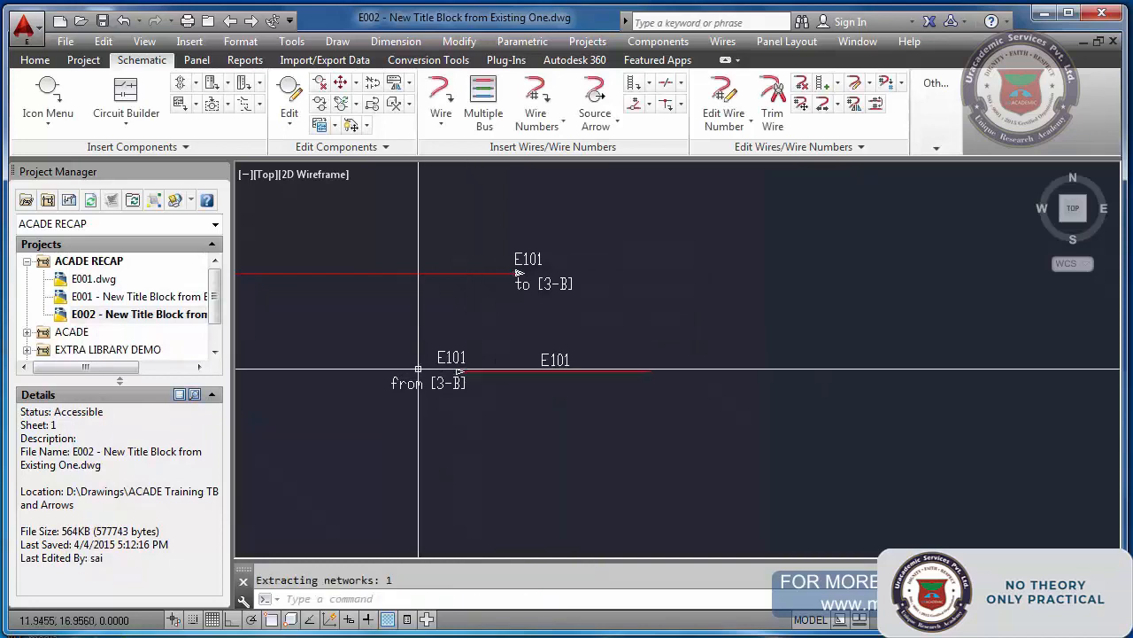
scroll(419, 371, "up", 2)
scroll(419, 370, "down", 2)
scroll(533, 292, "up", 2)
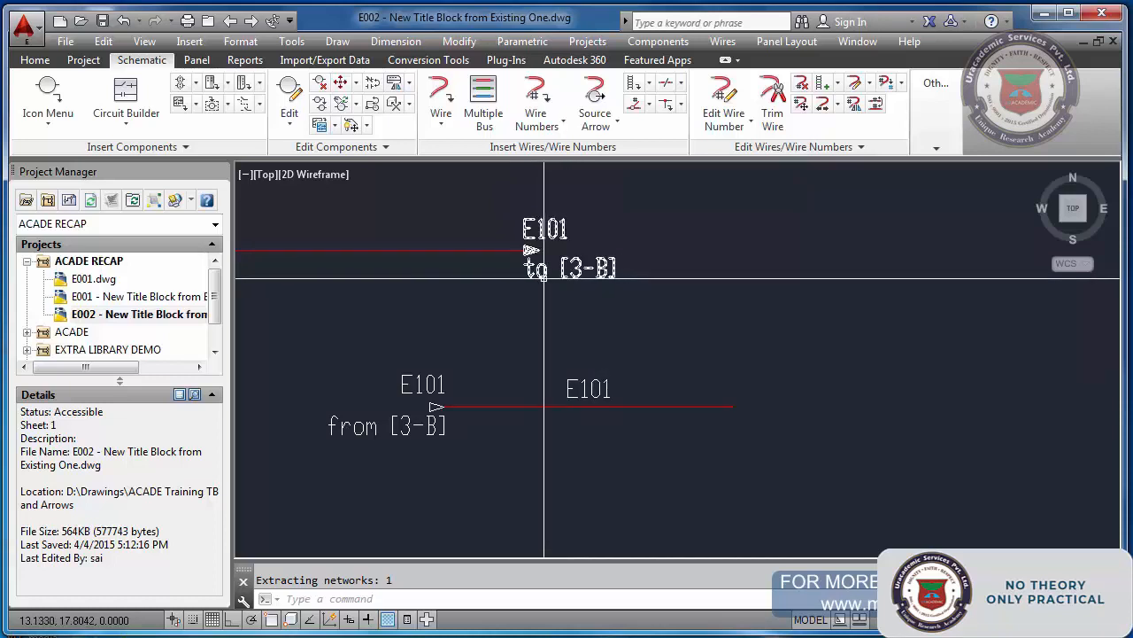
Examine the schematic library paths in the ACADE RECAP project properties, and close them without changes.
mouse_move(544, 278)
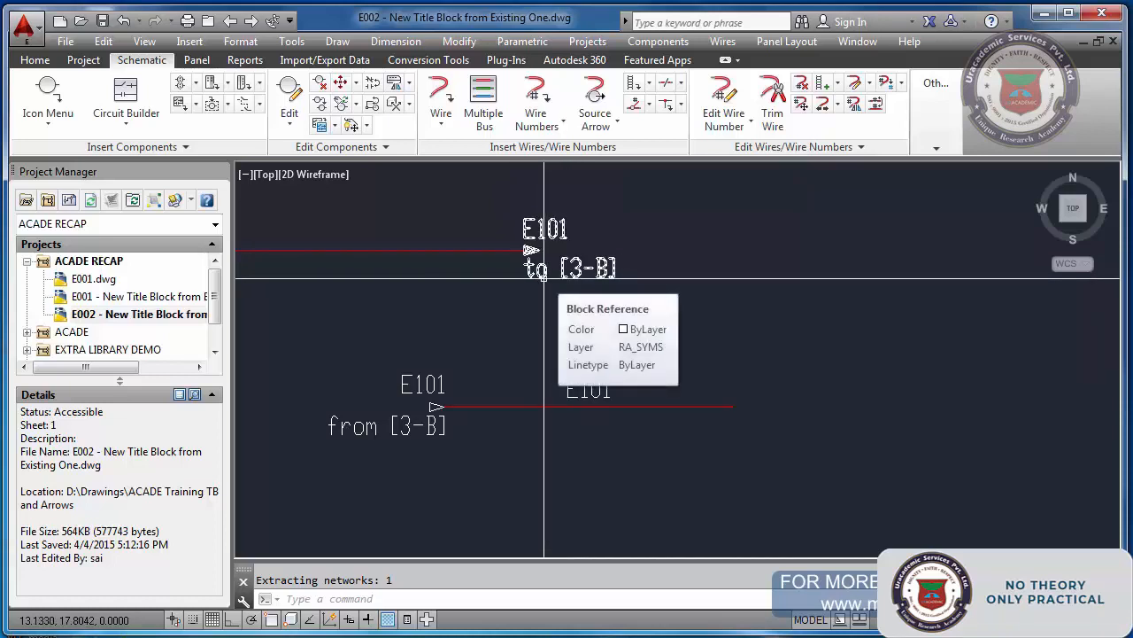
right_click(118, 262)
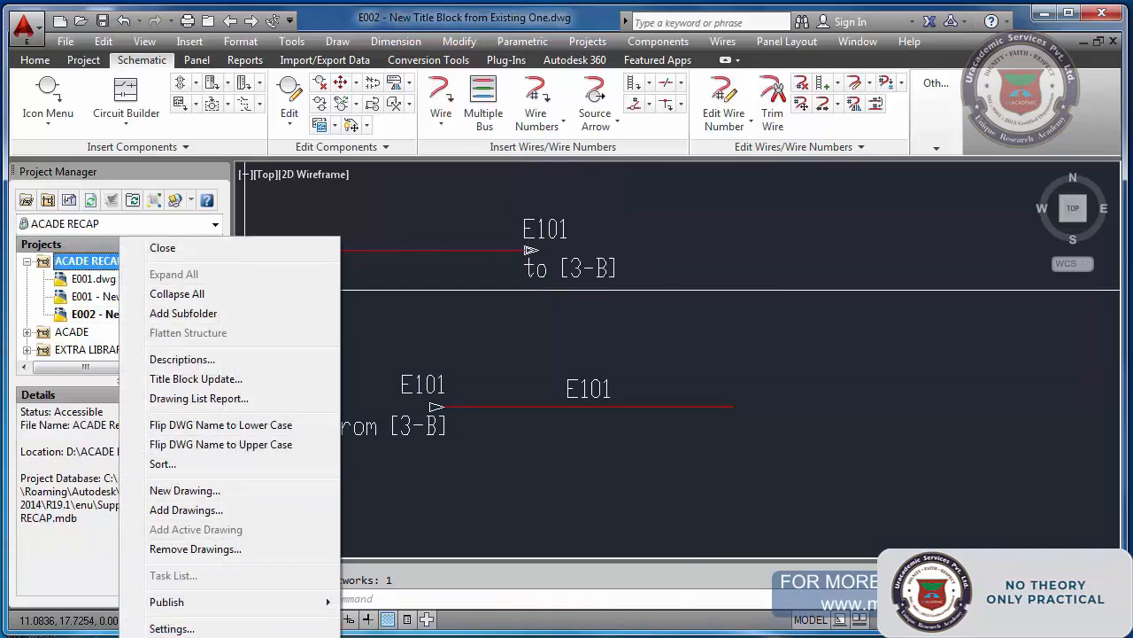
left_click(172, 628)
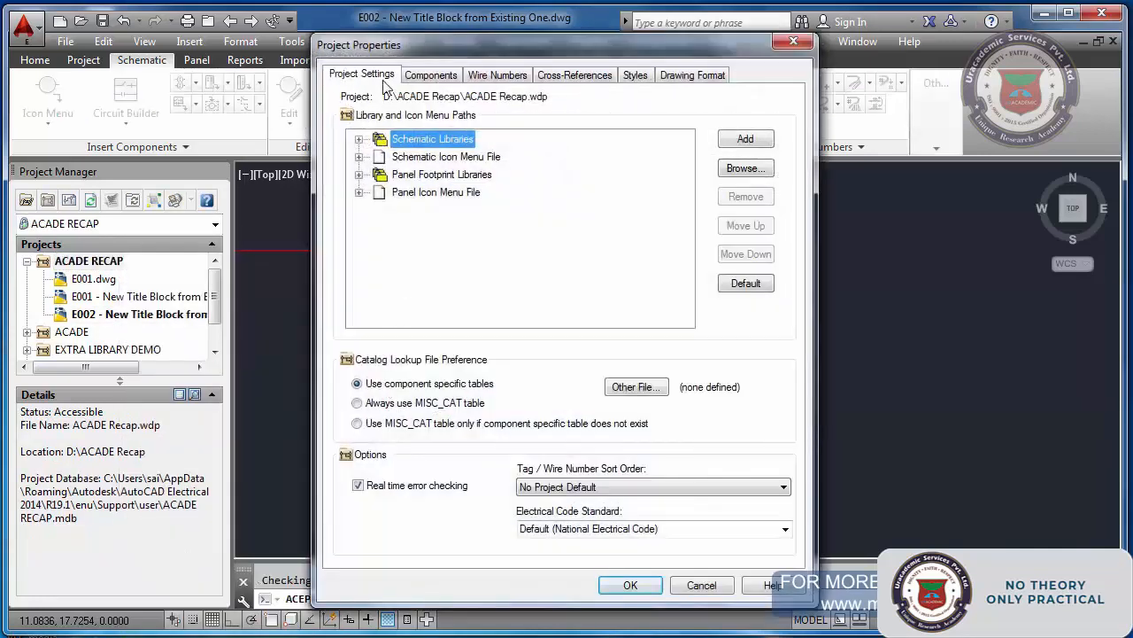
left_click(359, 139)
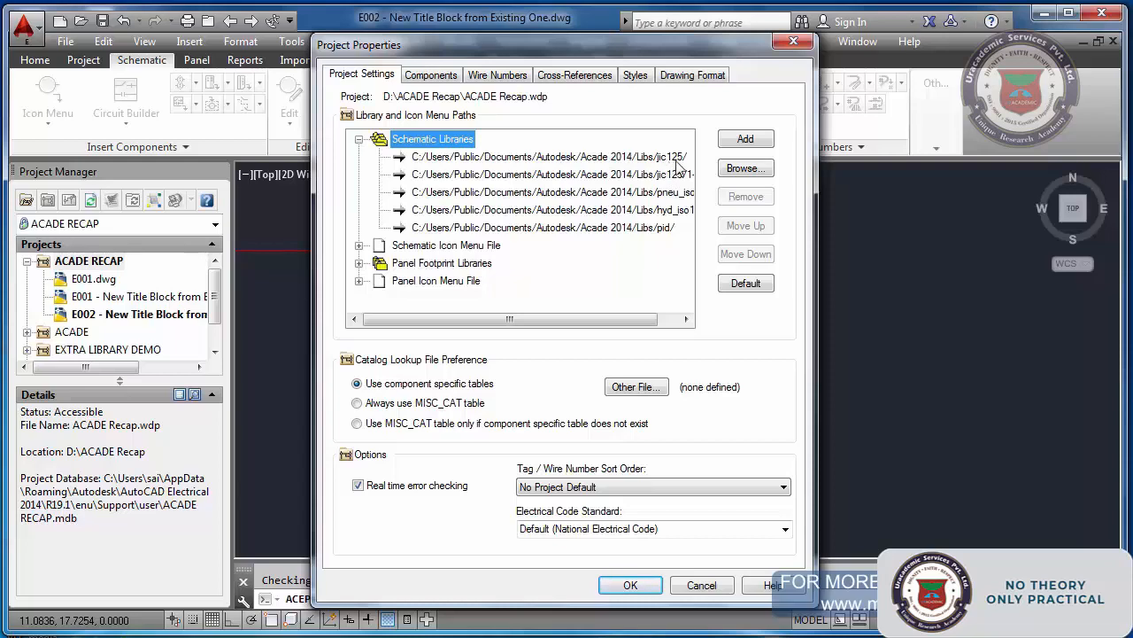
left_click(697, 586)
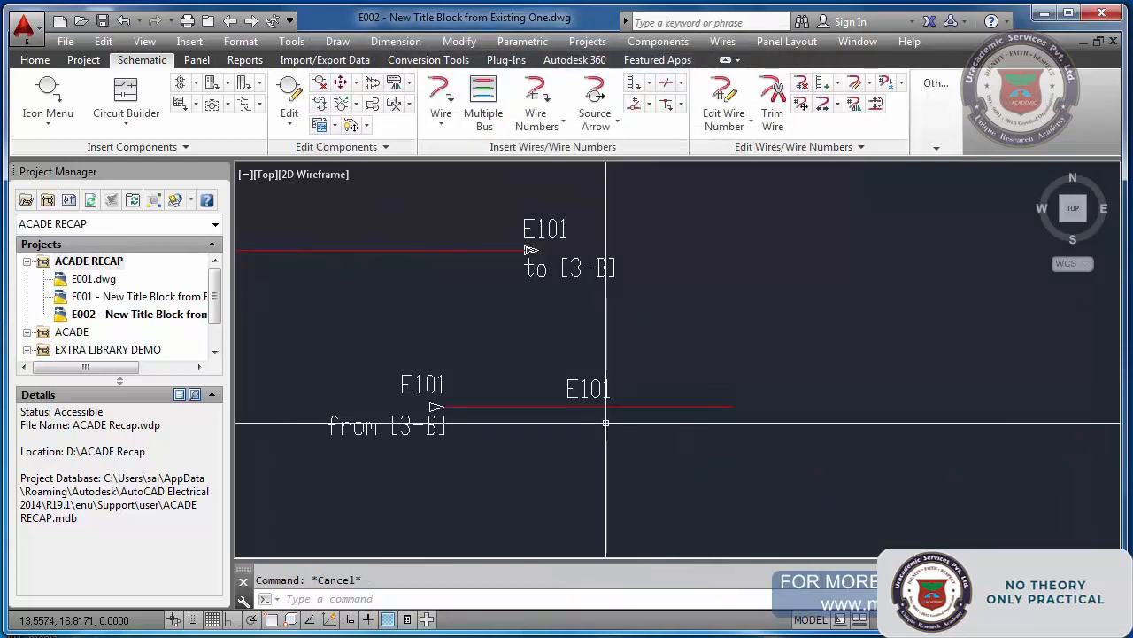
Open the source arrow block drawing HA1S1 from the jic125 library folder.
key("ctrl+o")
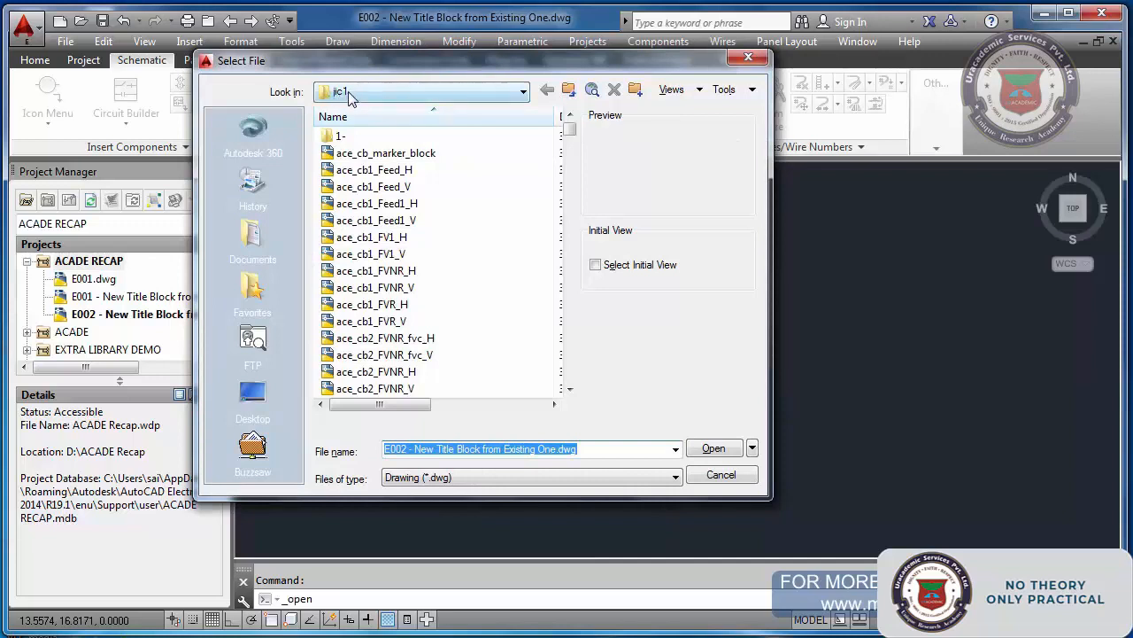
left_click(568, 89)
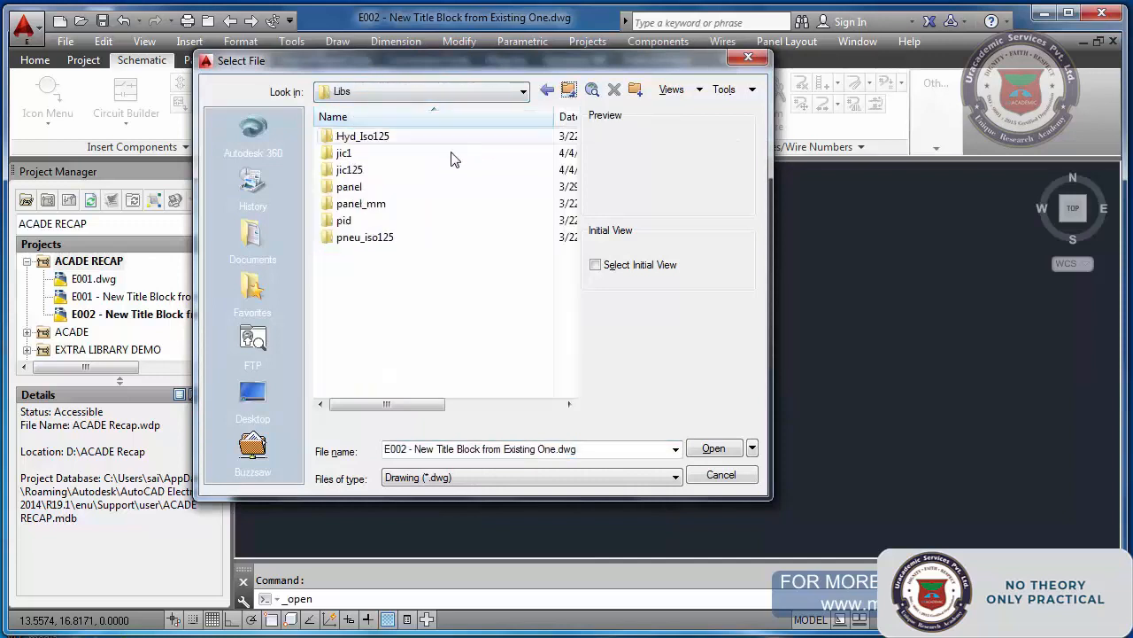
double_click(362, 172)
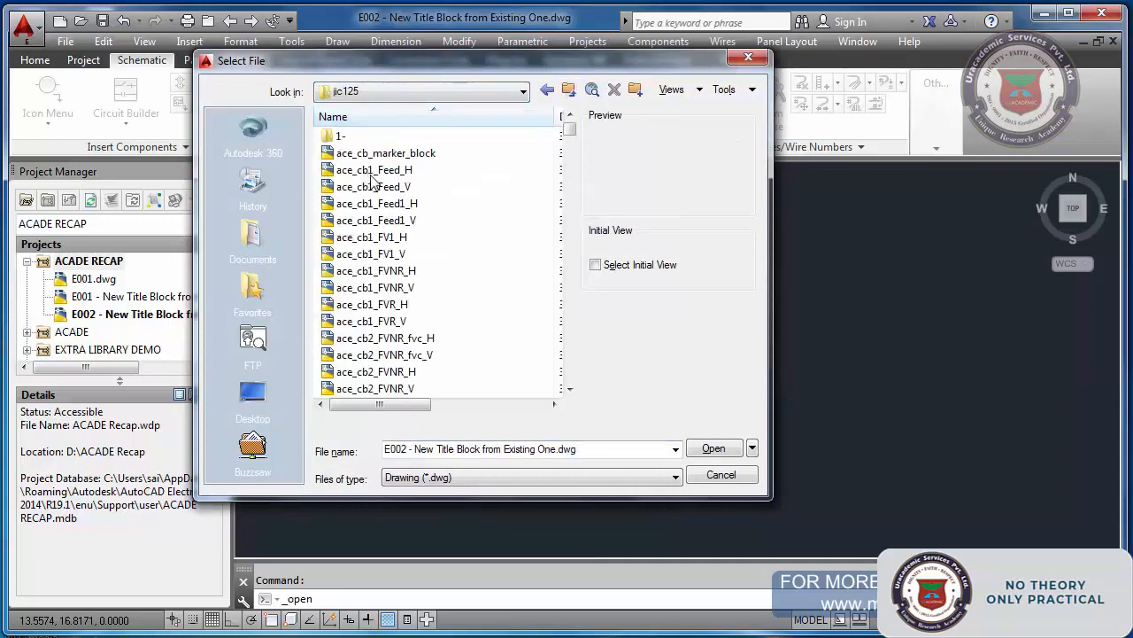
left_click(452, 248)
key("h")
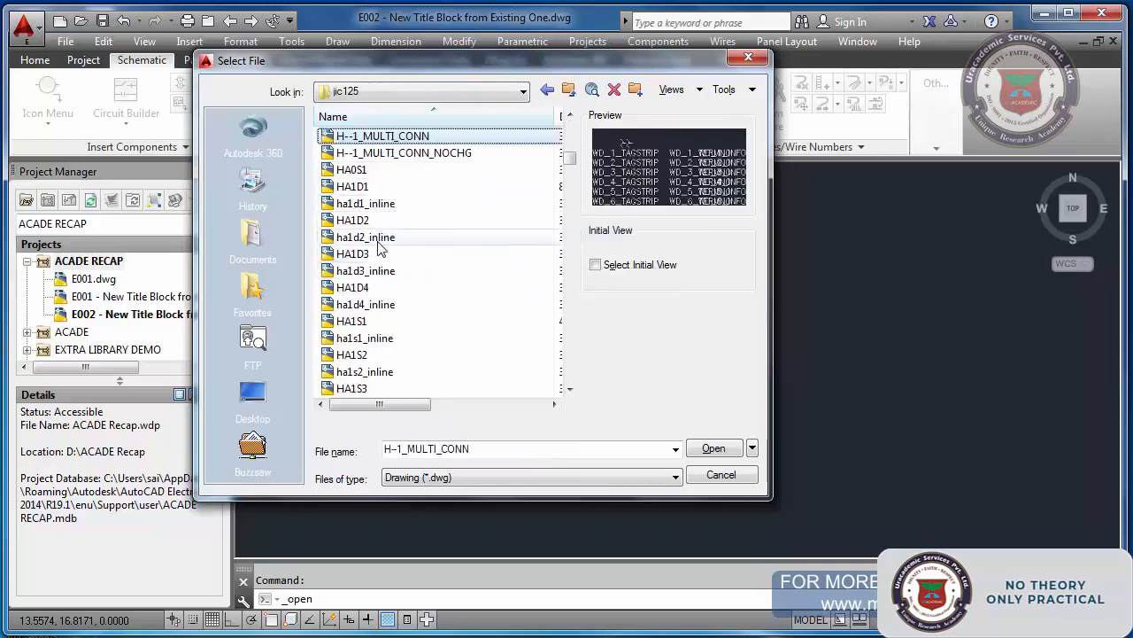
left_click(373, 324)
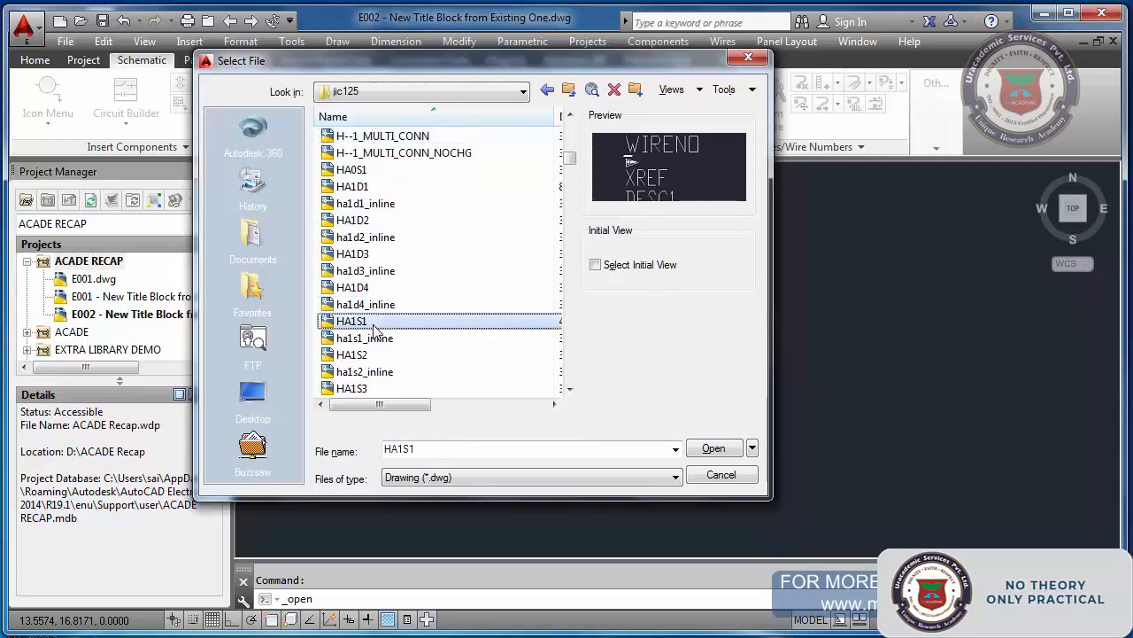
left_click(711, 449)
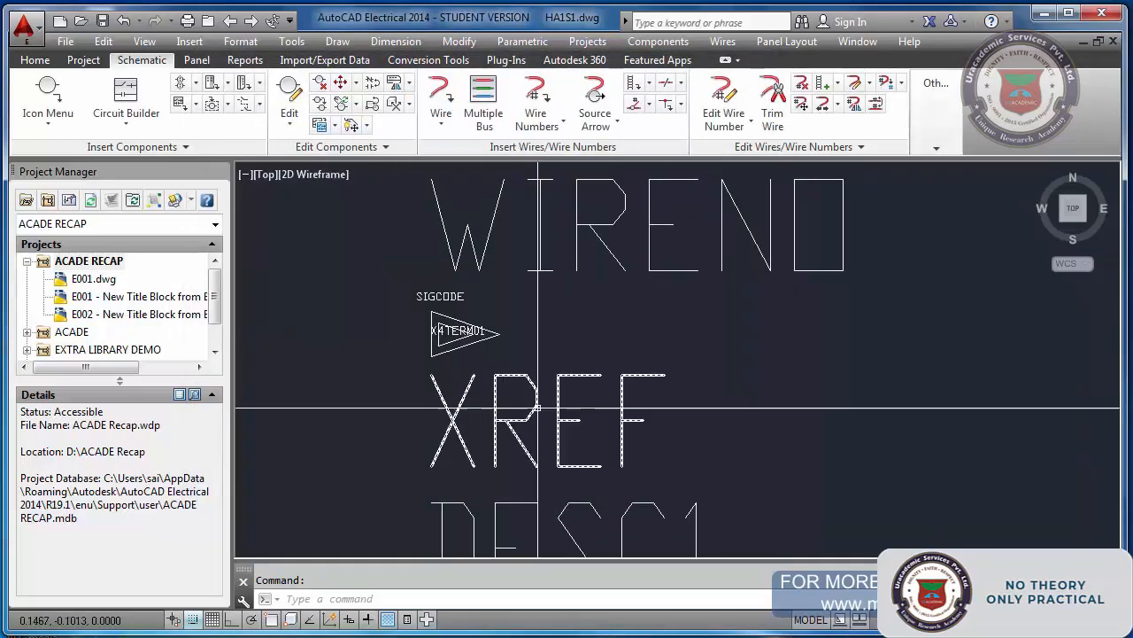
left_click(536, 408)
double_click(536, 408)
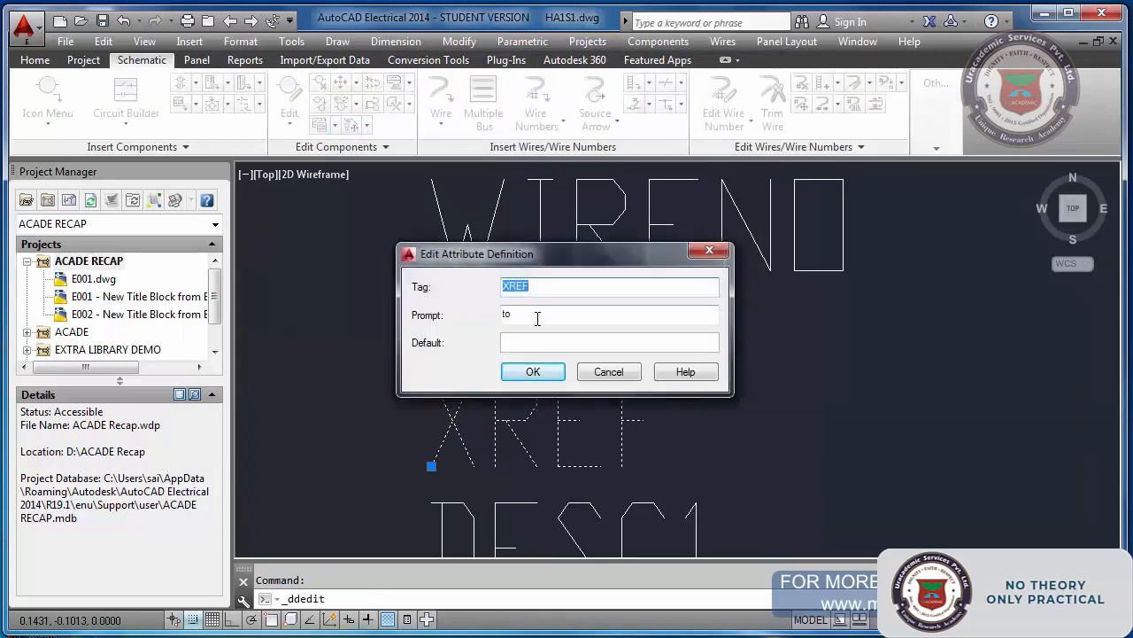
key("Escape")
key("Escape")
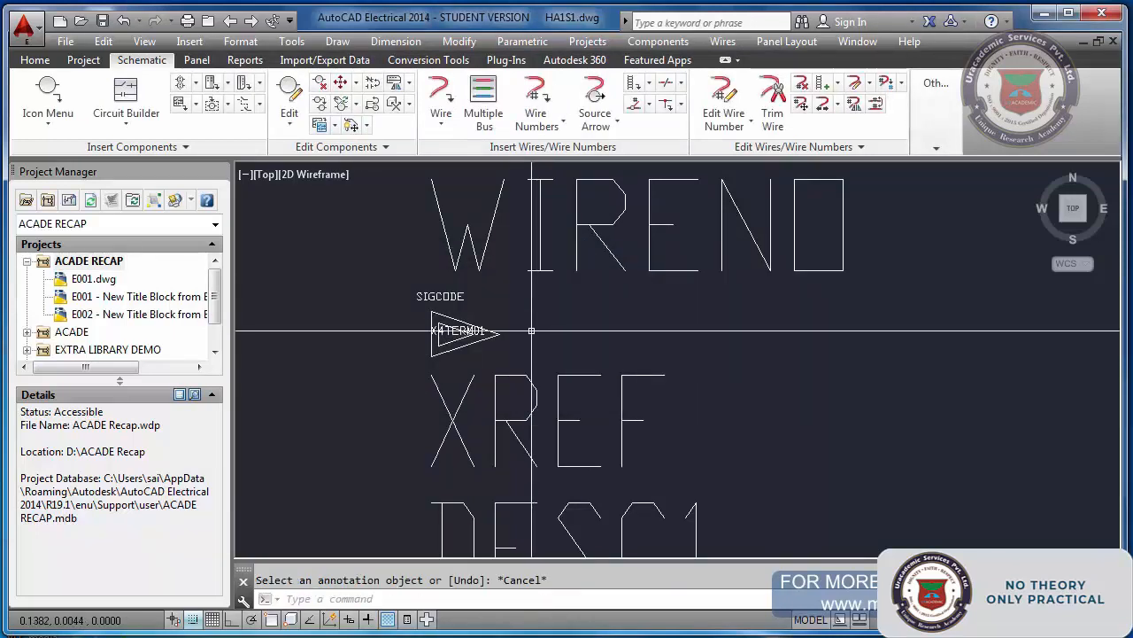
Set the XREF attribute definition's prompt to TO DESTINATION in its properties, and save the HA1S1 block drawing.
type("PROPERTIES")
key("Return")
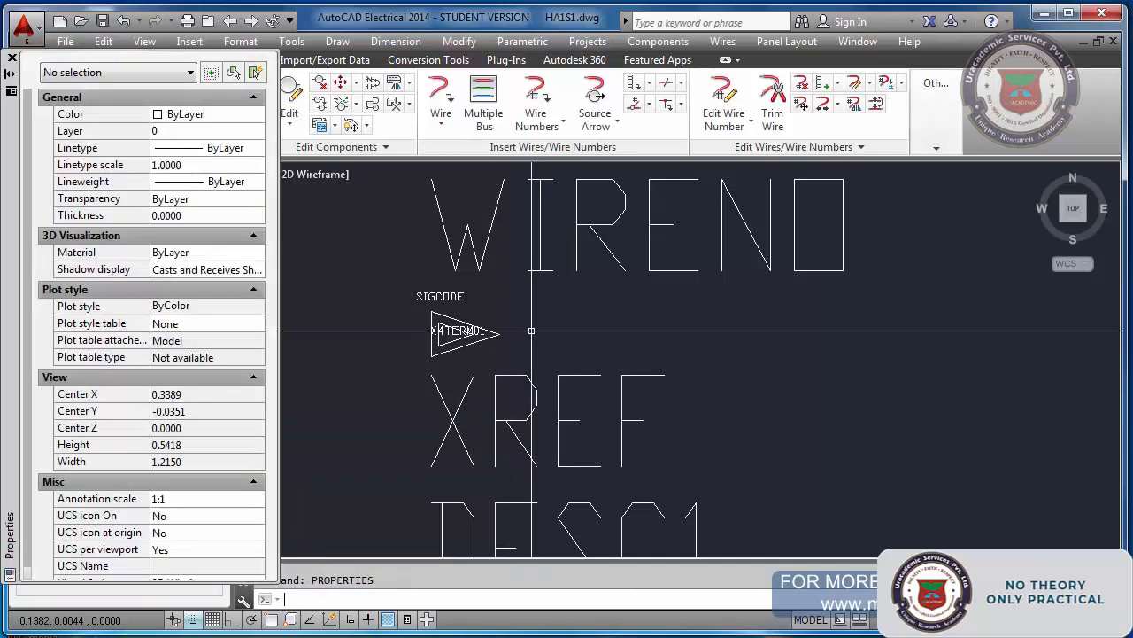
left_click(534, 405)
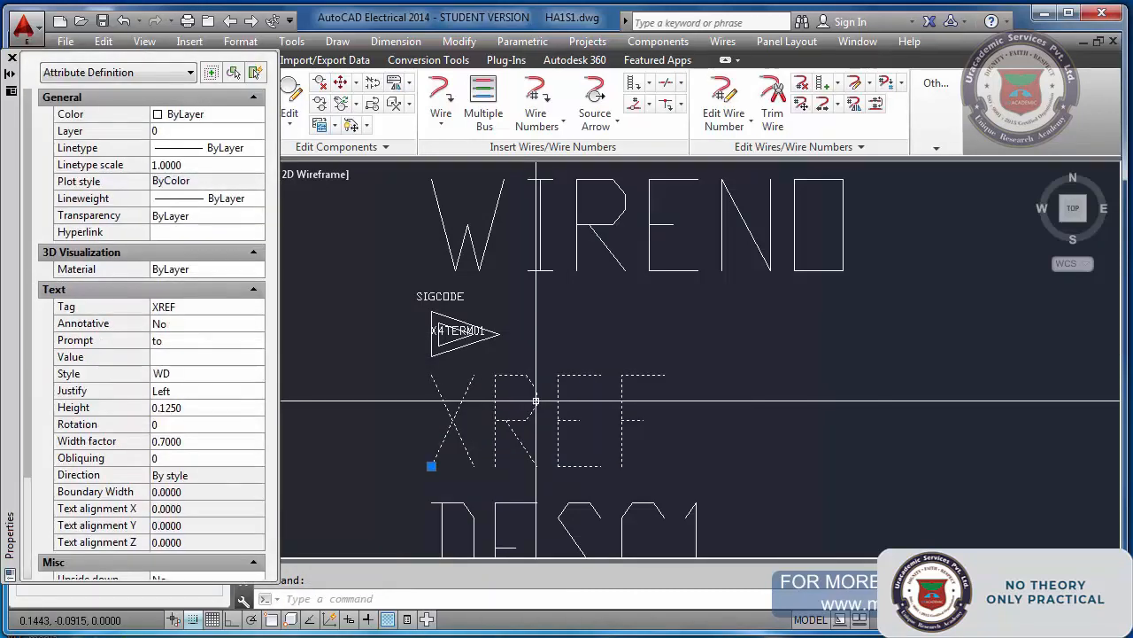
left_click(186, 344)
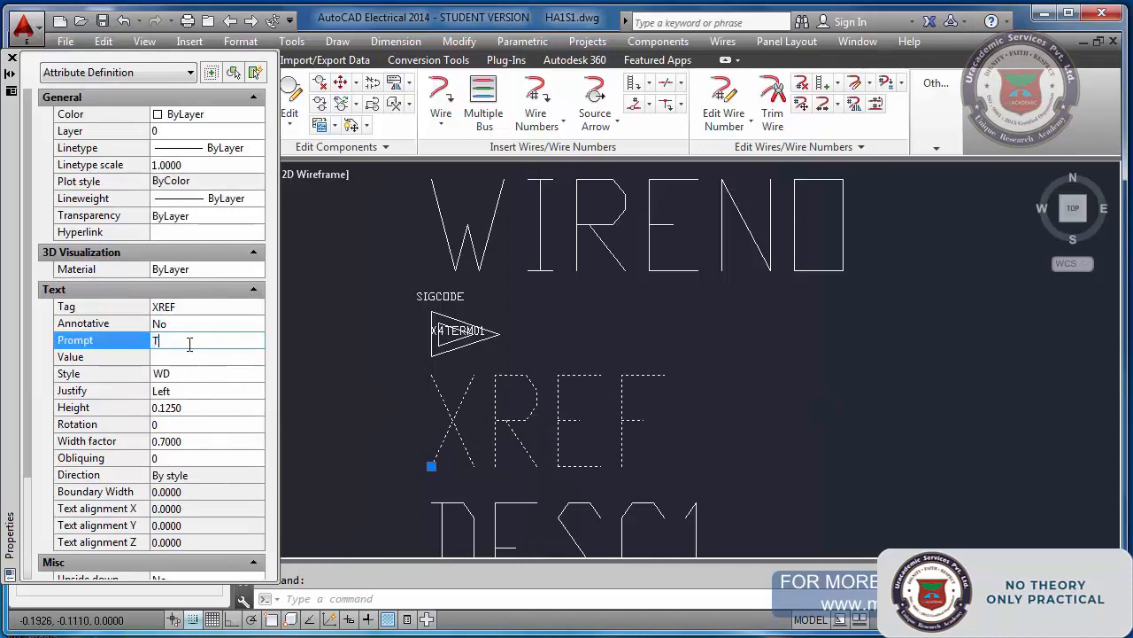
type("TO DESTINATI")
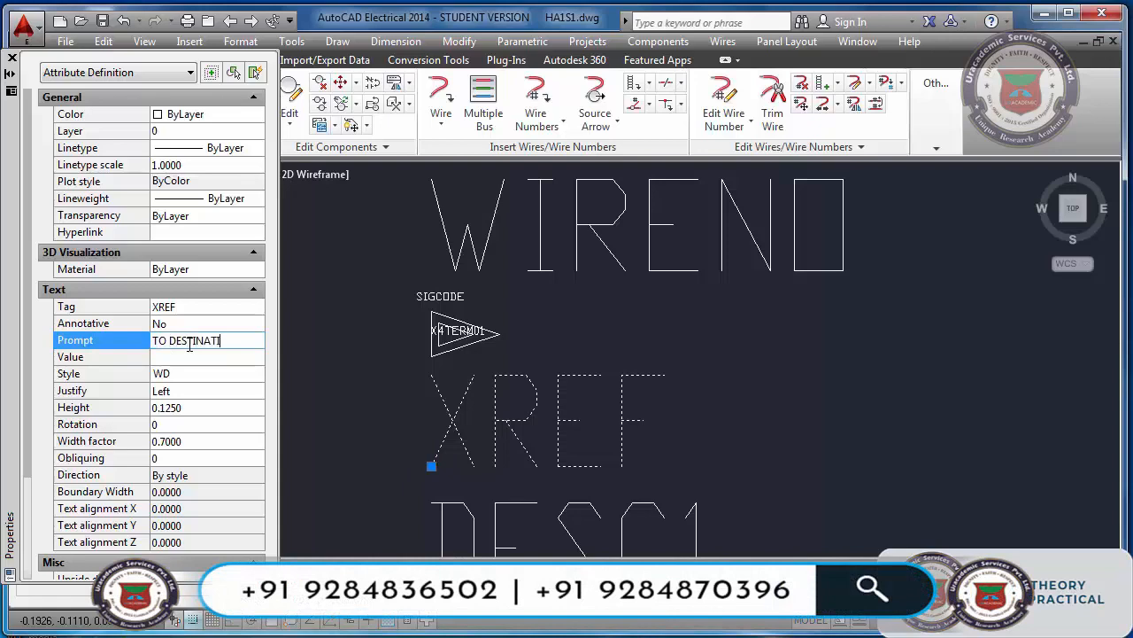
type("ON")
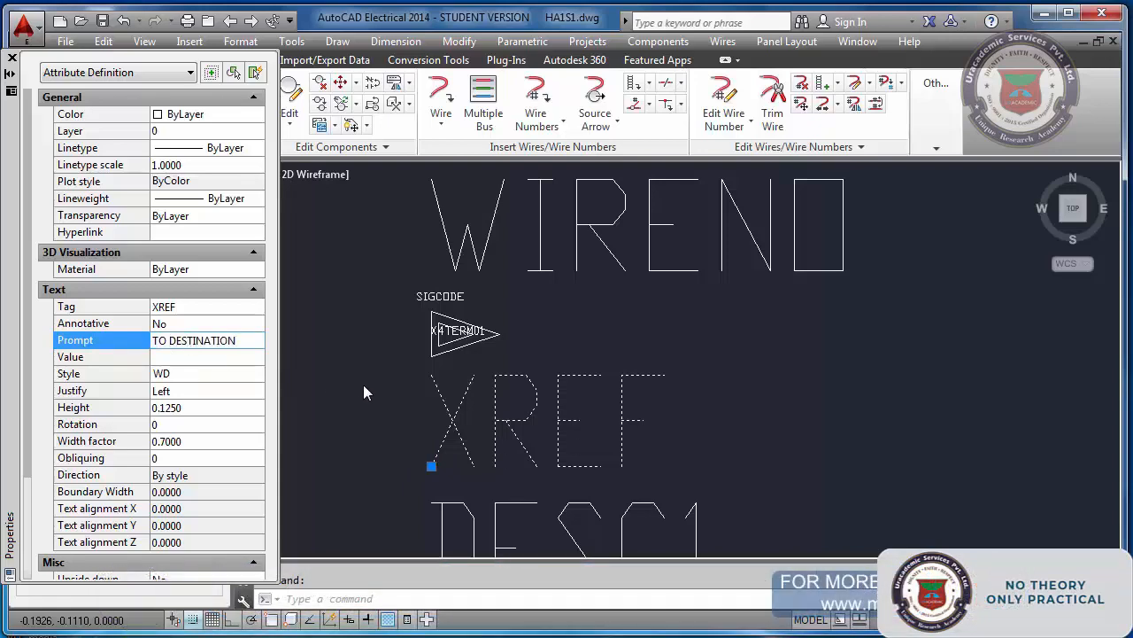
left_click(13, 58)
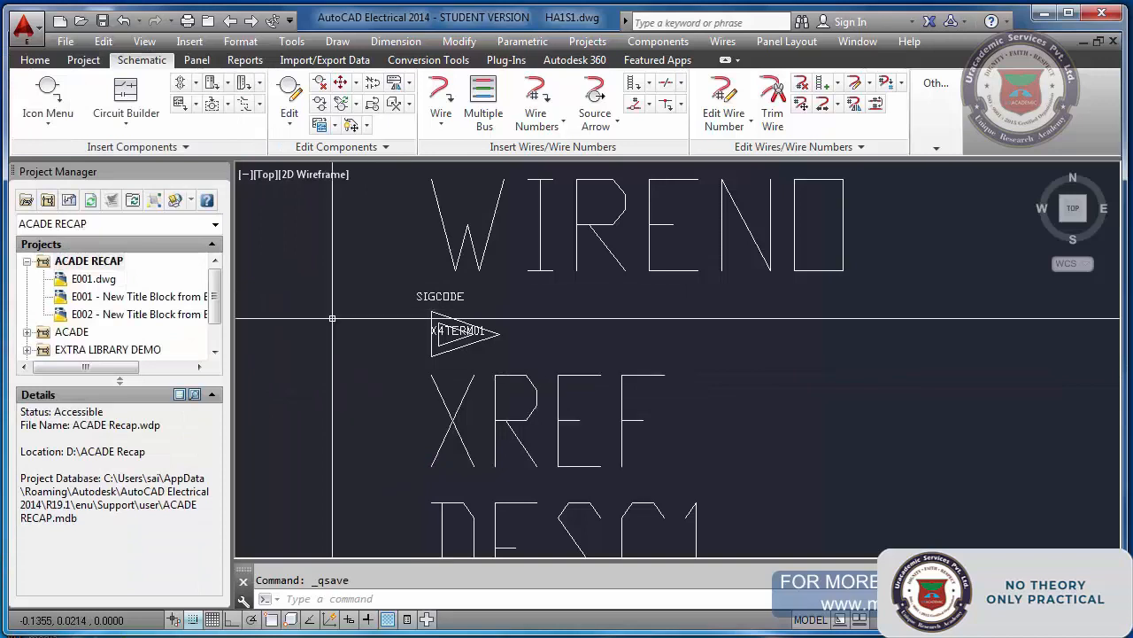
key("ctrl+s")
Switch to the E002 drawing and delete the source and destination signal arrows from the two wires with Delete Component.
double_click(172, 313)
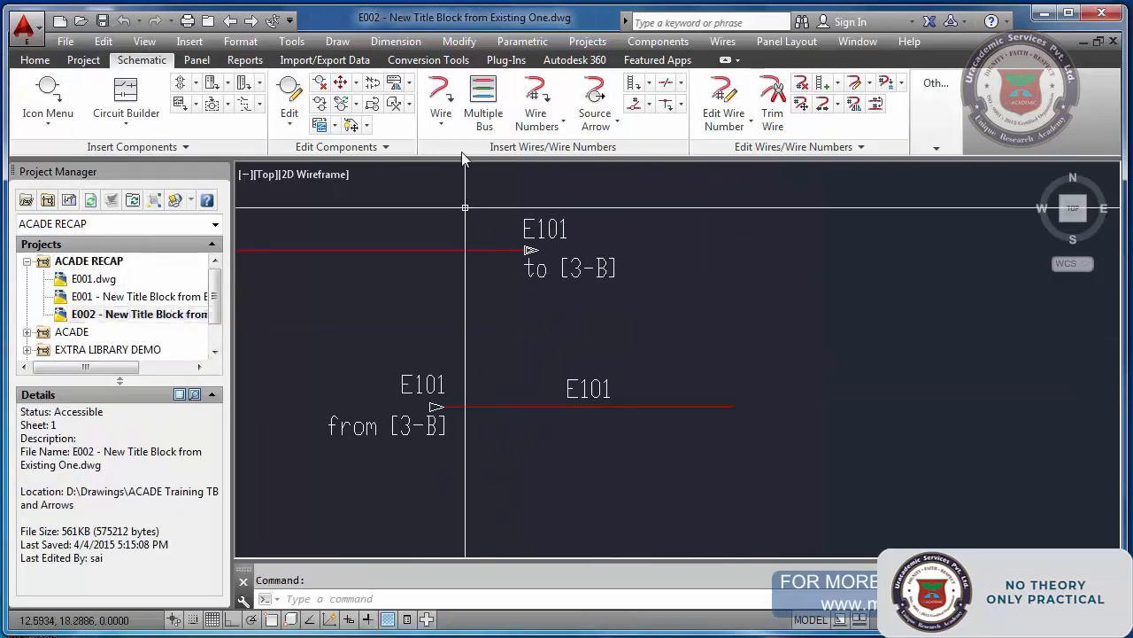
left_click(319, 82)
left_click(416, 191)
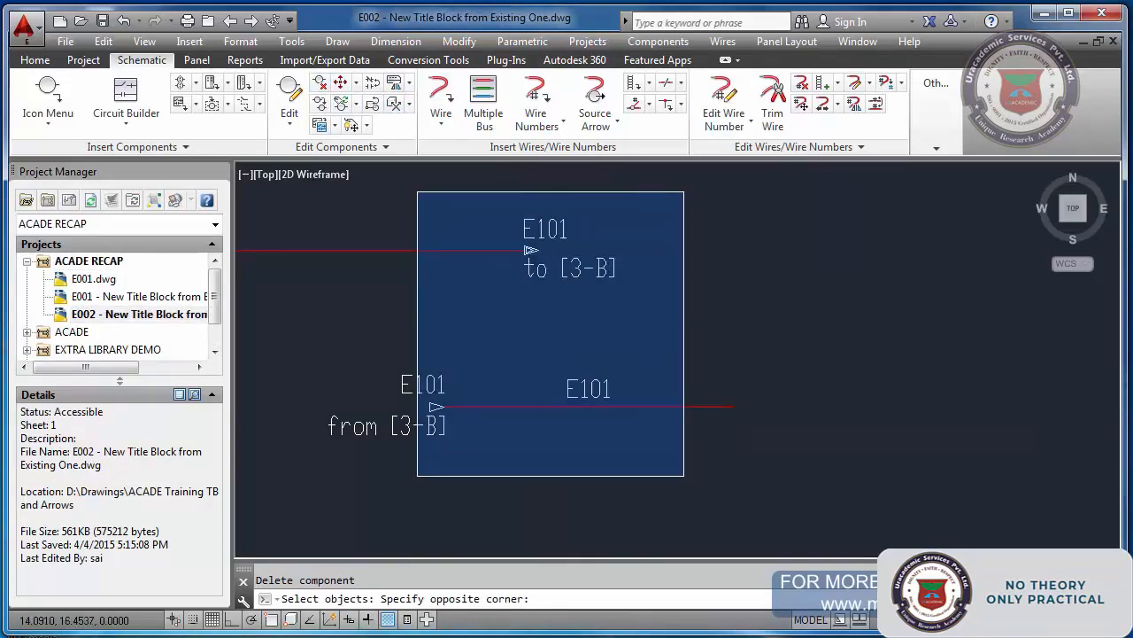
left_click(685, 476)
left_click(536, 227)
left_click(625, 297)
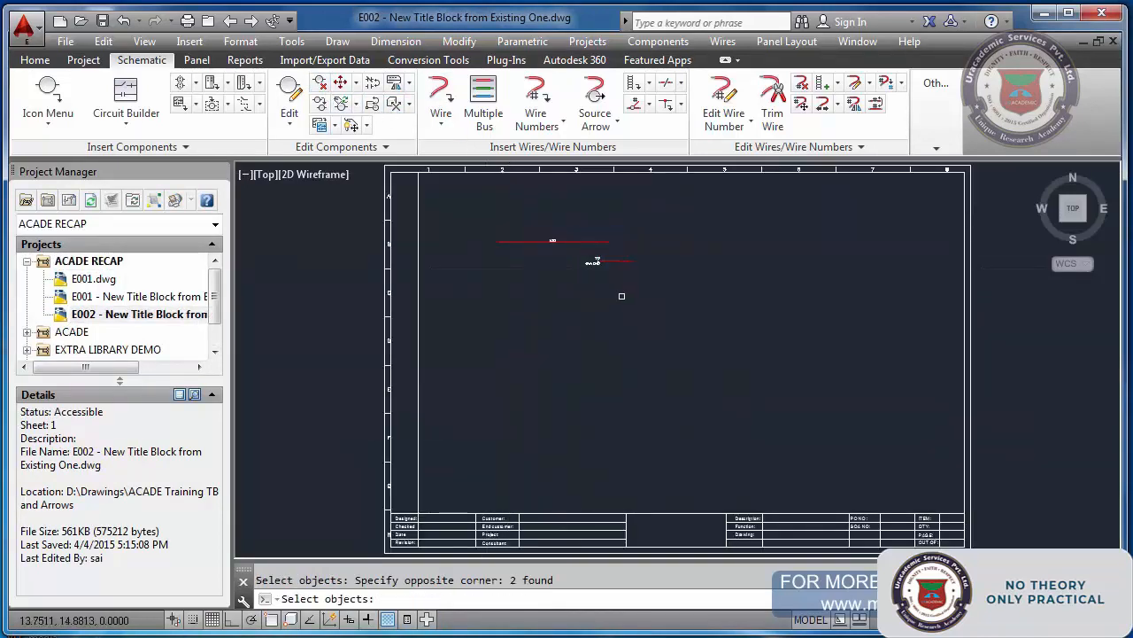
key("Return")
scroll(626, 256, "up", 4)
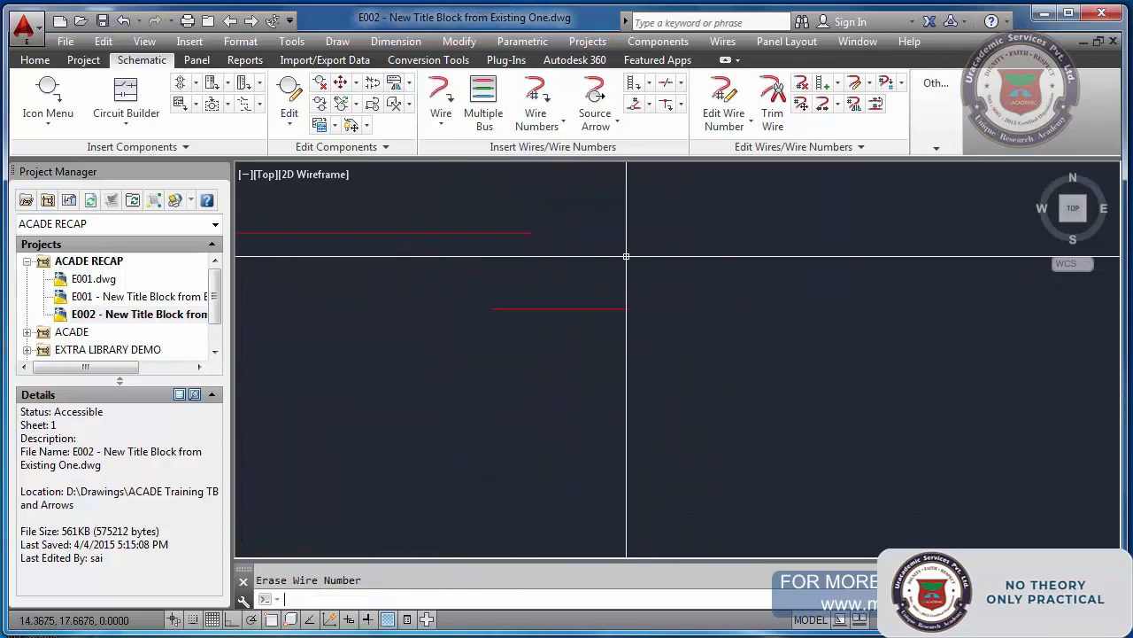
Purge all unused definitions from E002 using -PURGE with the ALL option, without verifying each name.
type("-PURGE")
key("Return")
type("ALL")
key("Return")
key("Return")
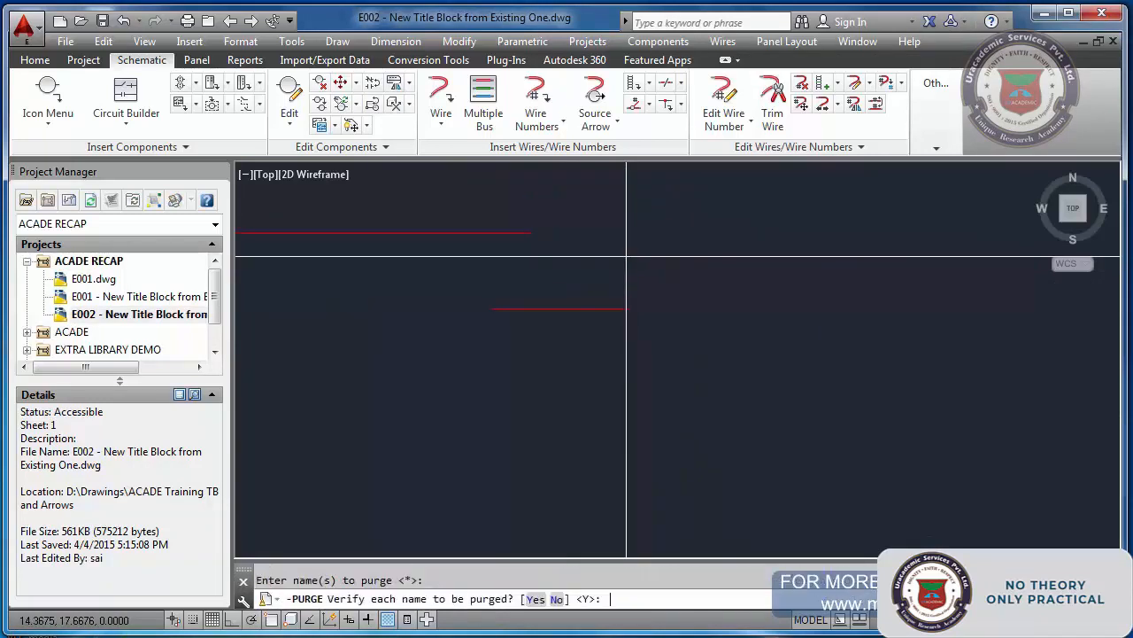
type("N")
key("Return")
Repeat -PURGE with the ALL option and no name verification to clear remaining unused definitions.
key("Return")
type("ALL")
key("Return")
key("Return")
type("N")
key("Return")
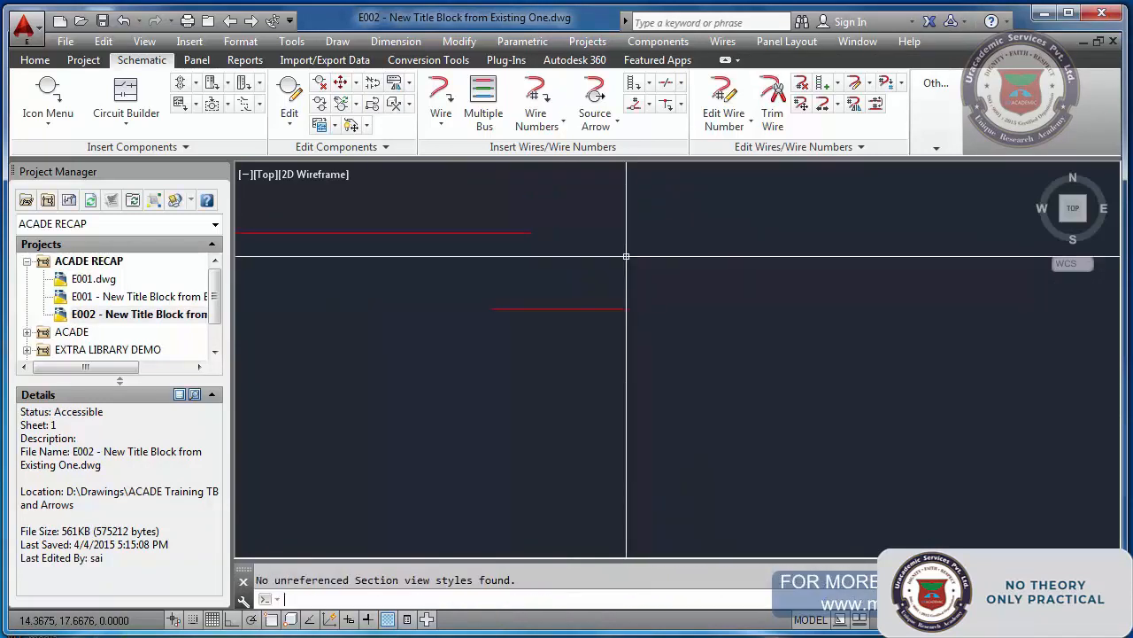
Insert a style 1 source arrow with code 24VDC at the upper wire's right end and its destination arrow at the lower wire's left end.
left_click(595, 105)
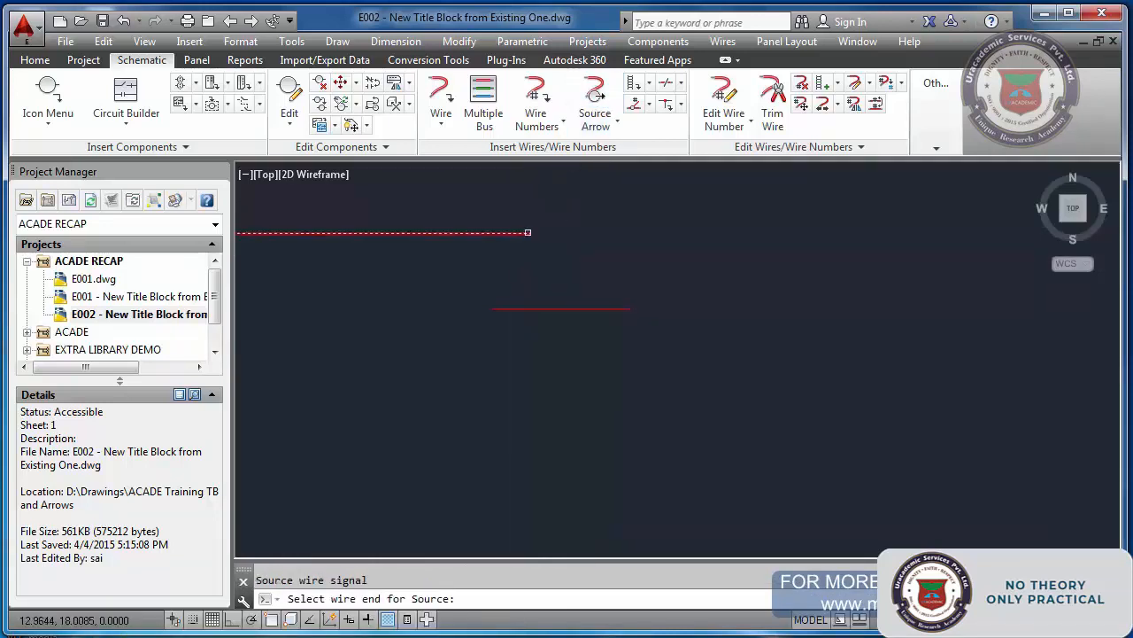
left_click(522, 233)
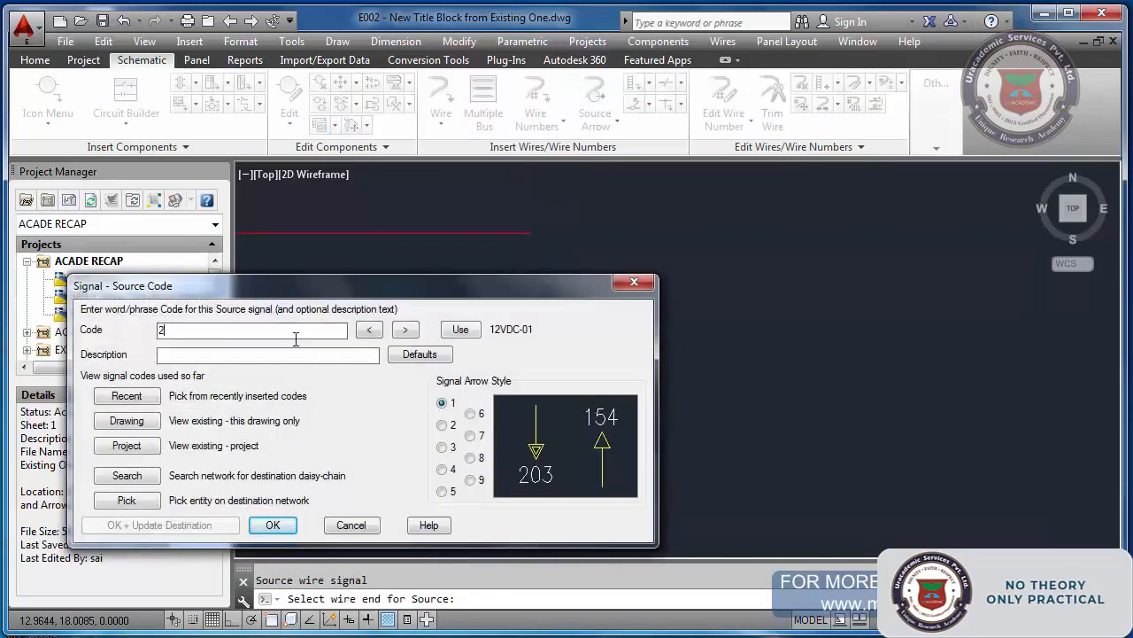
type("24VDC")
left_click(265, 523)
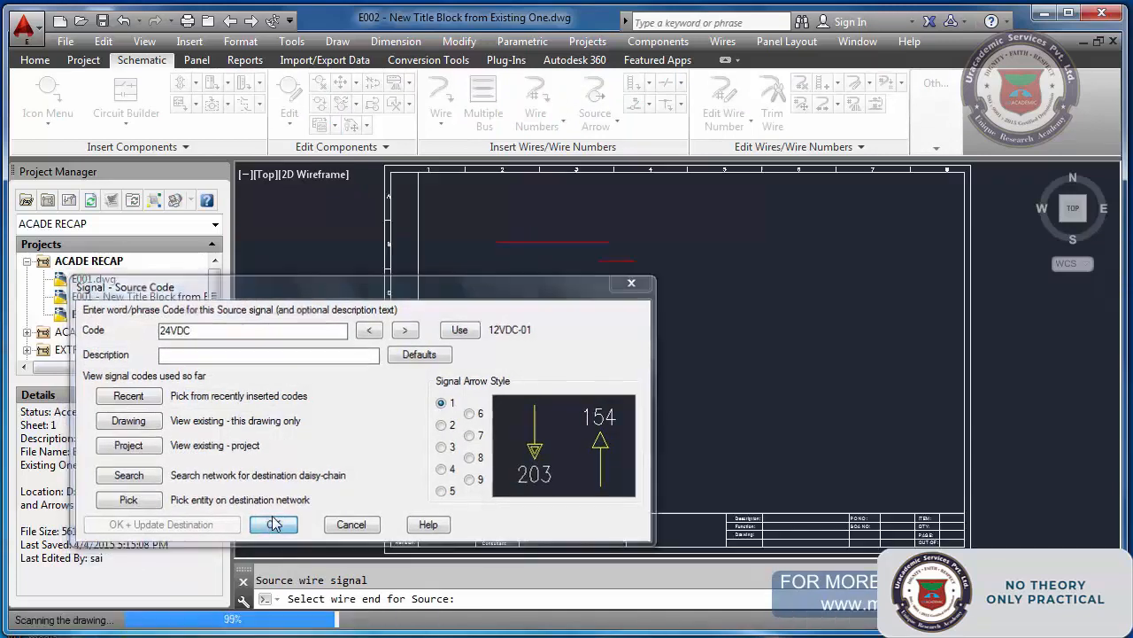
left_click(531, 324)
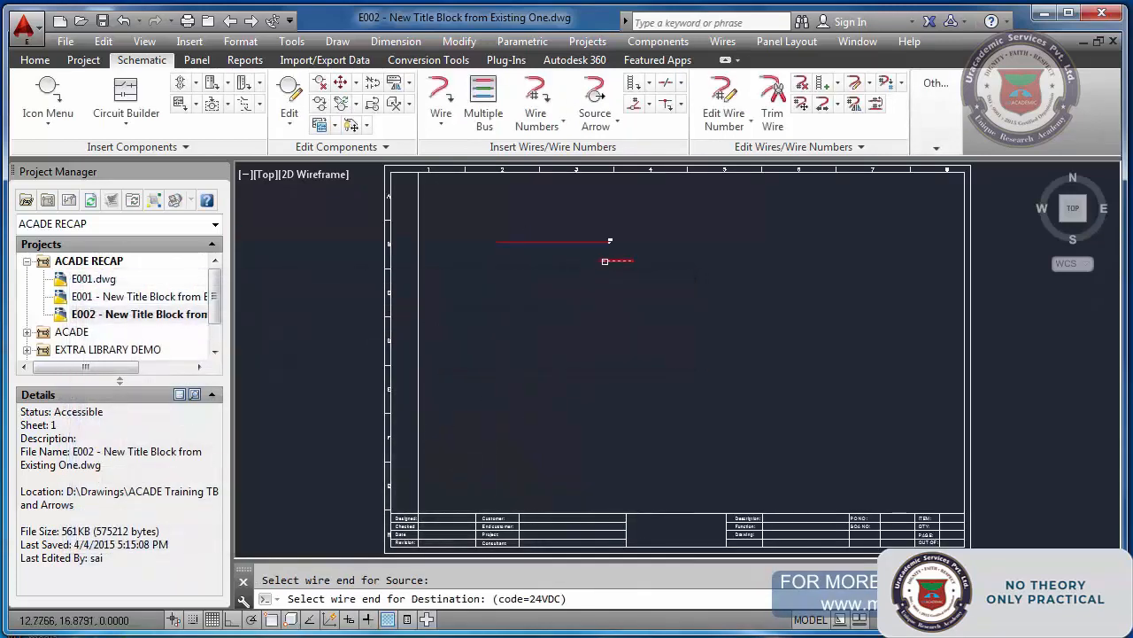
scroll(601, 261, "up", 4)
left_click(601, 262)
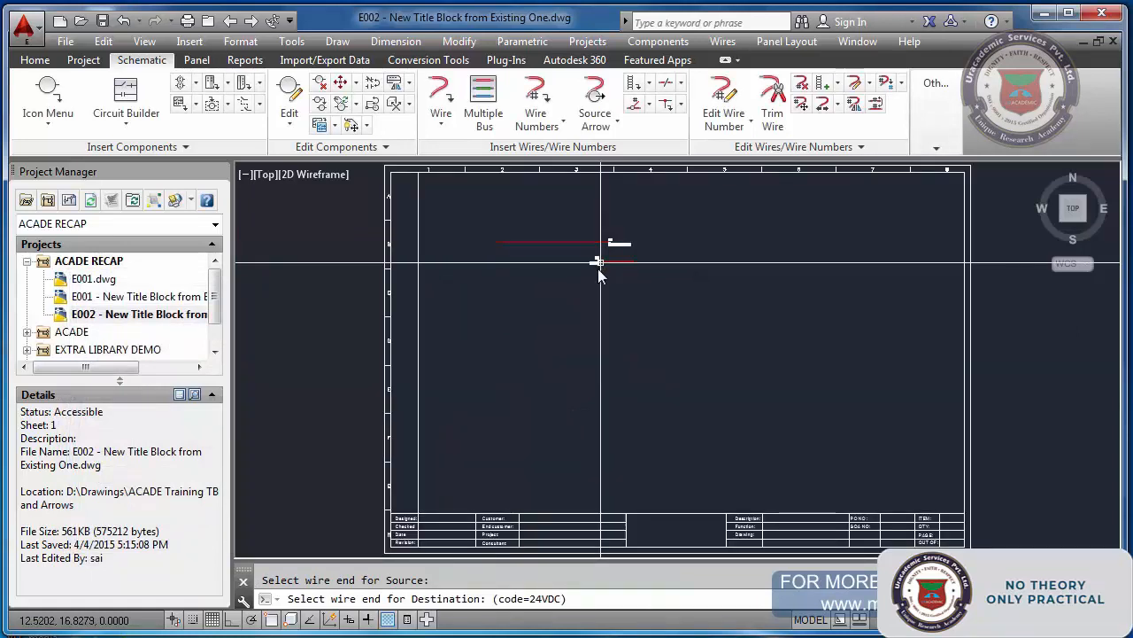
scroll(619, 240, "up", 3)
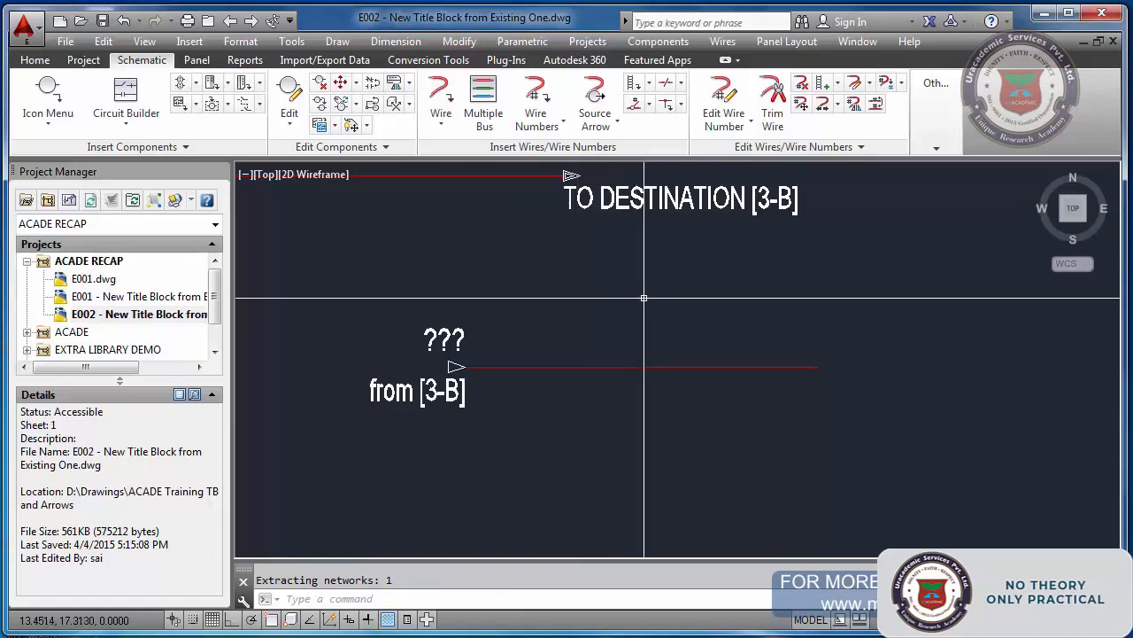
Zoom to the drawing's extents and save E002.
scroll(644, 297, "down", 4)
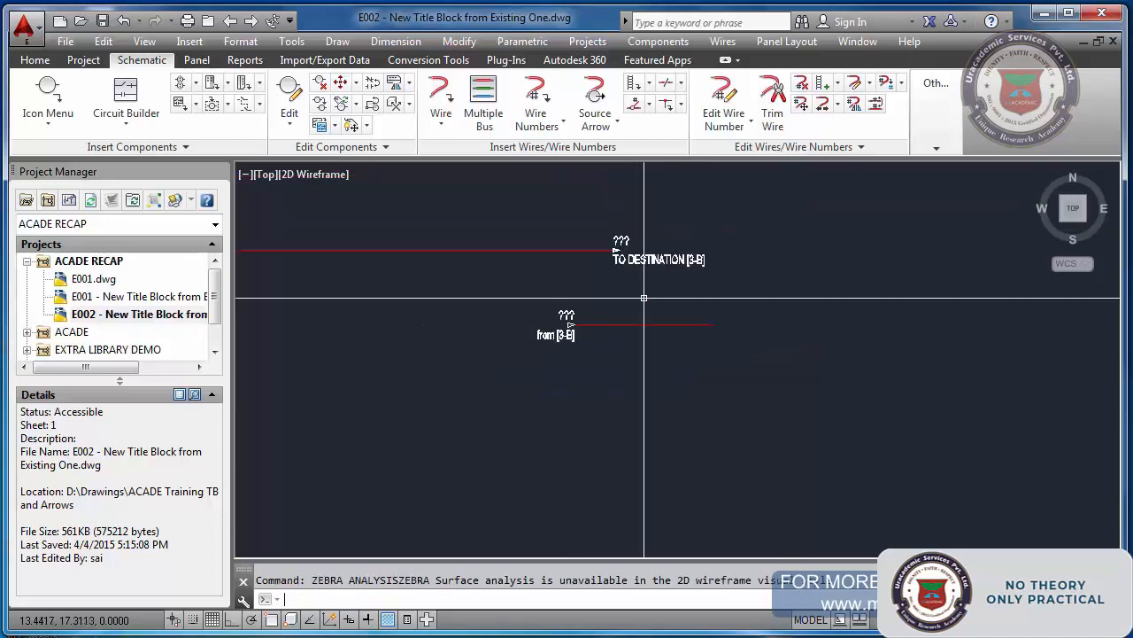
key("Escape")
type("z")
key("Return")
type("e")
key("Return")
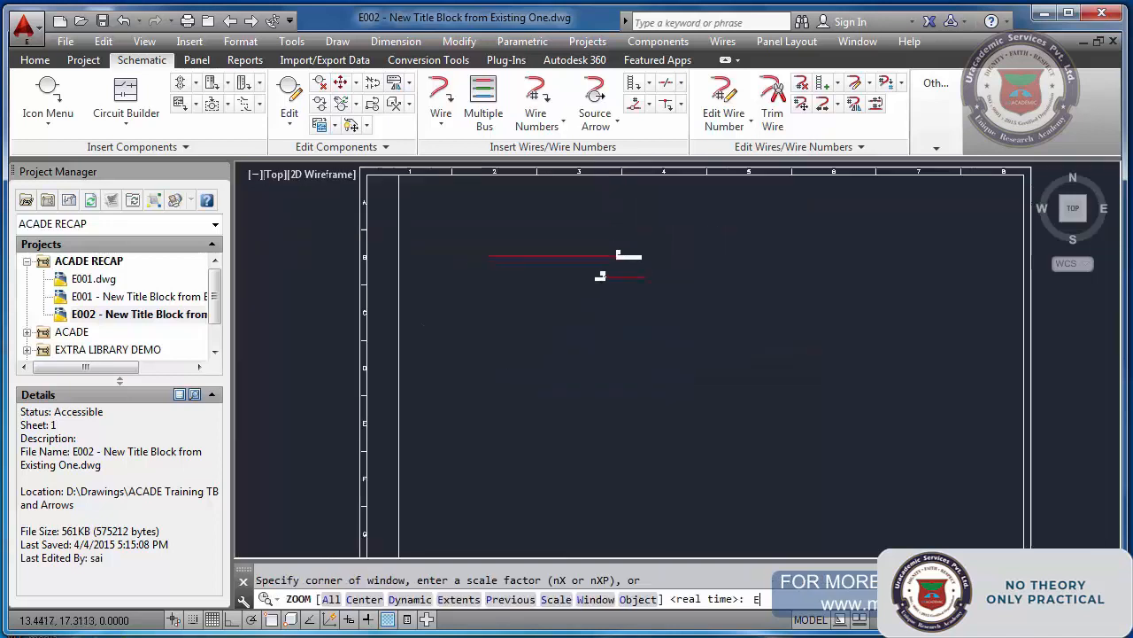
key("ctrl+s")
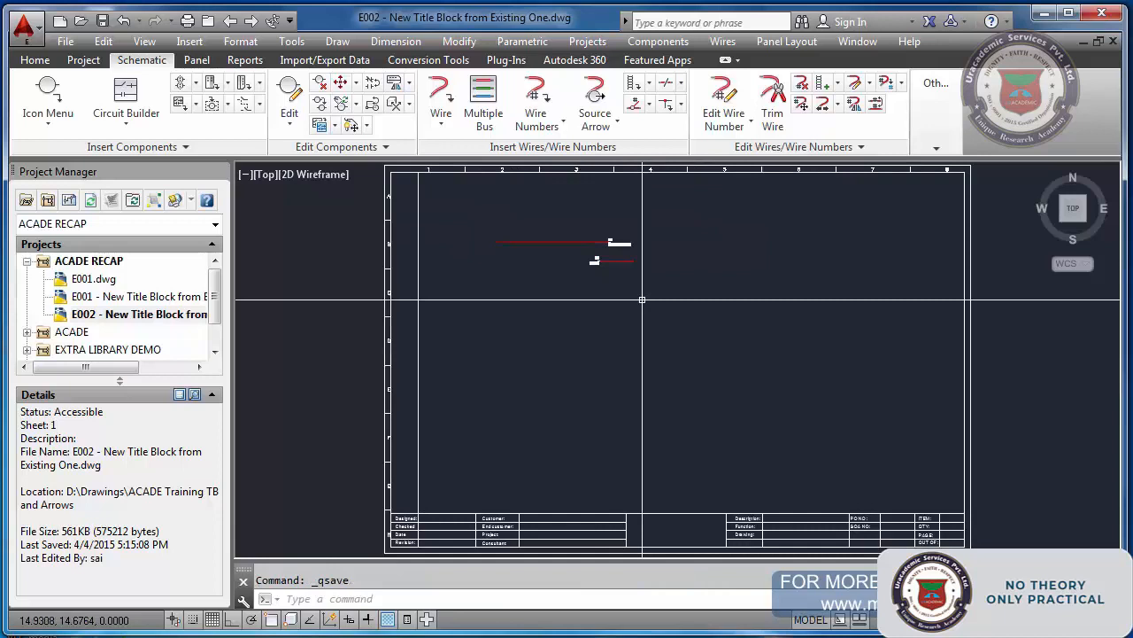